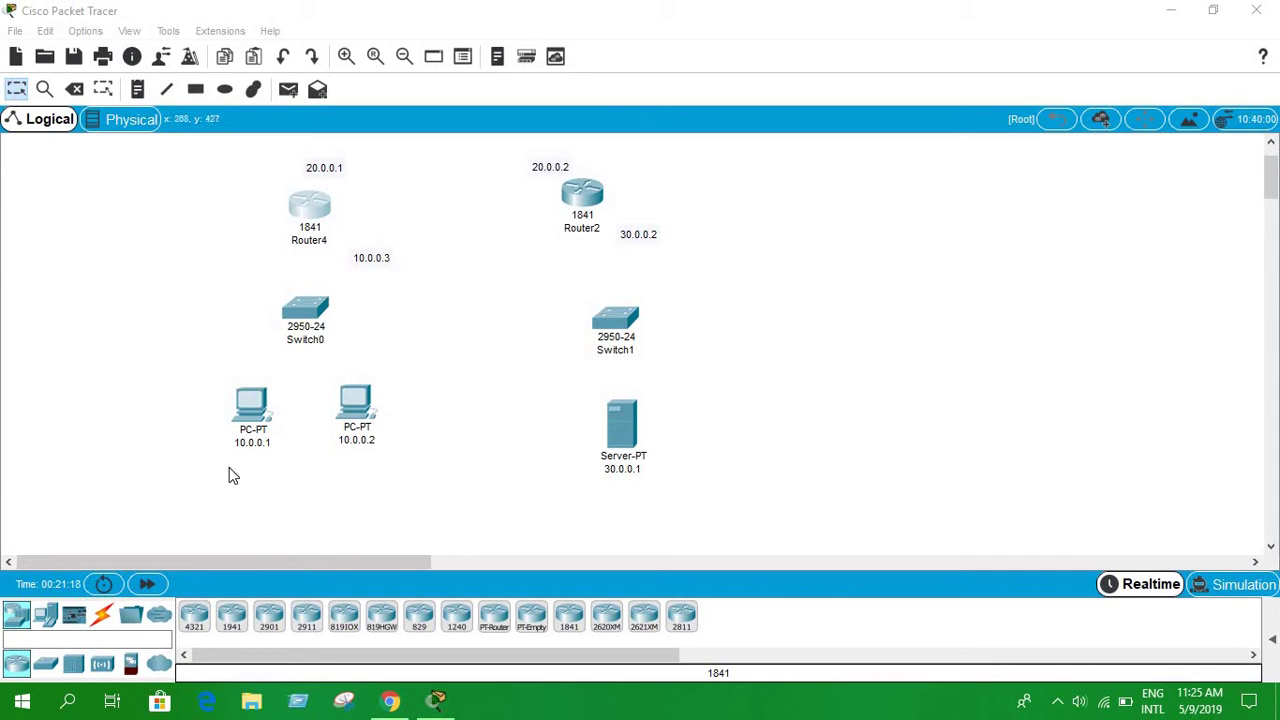
- Connect FastEthernet0 of PC 10.0.0.1 to FastEthernet0/1 on Switch0 with a copper straight-through cable
mouse_move(331, 317)
mouse_down()
mouse_move(321, 313)
mouse_move(337, 317)
mouse_up()
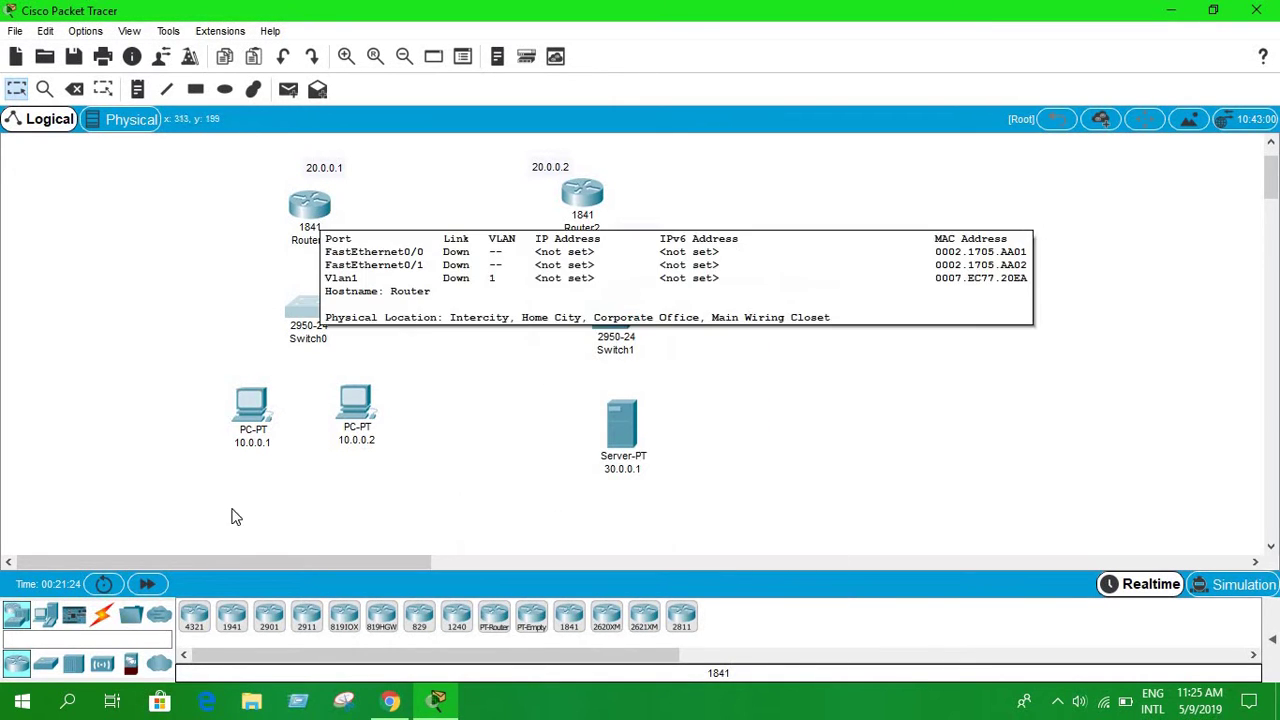
click(104, 622)
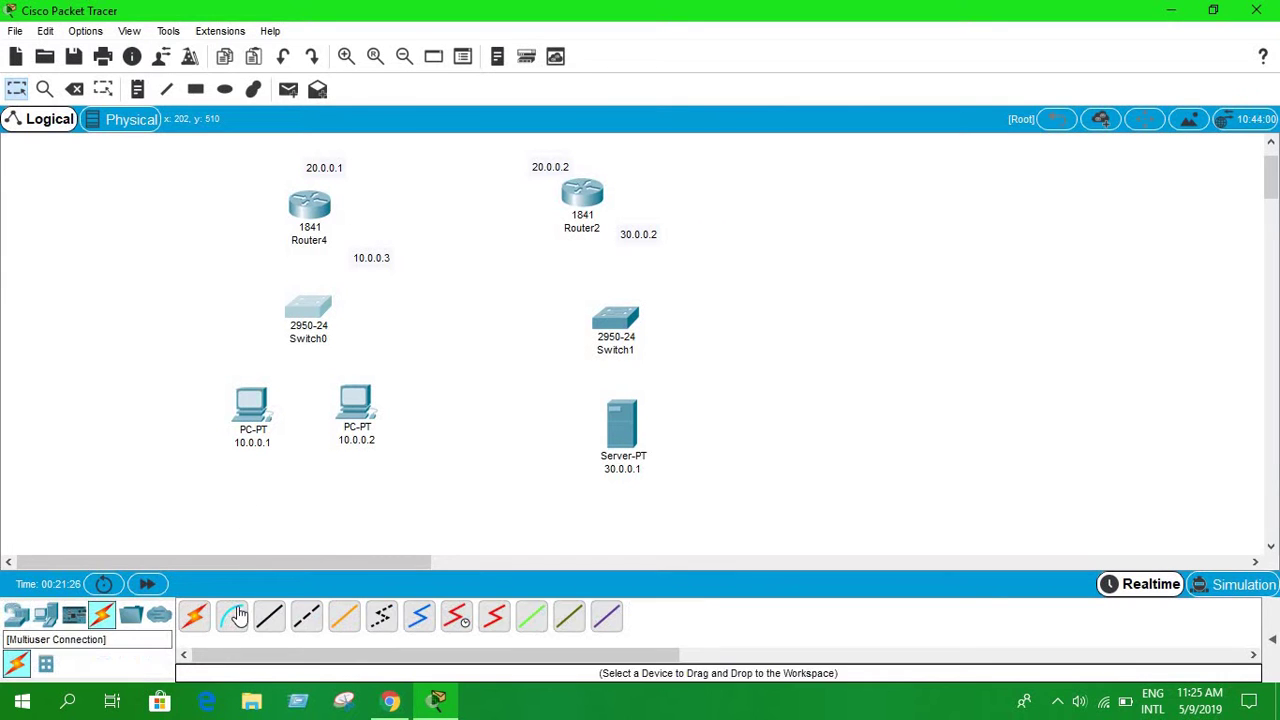
click(306, 615)
click(255, 428)
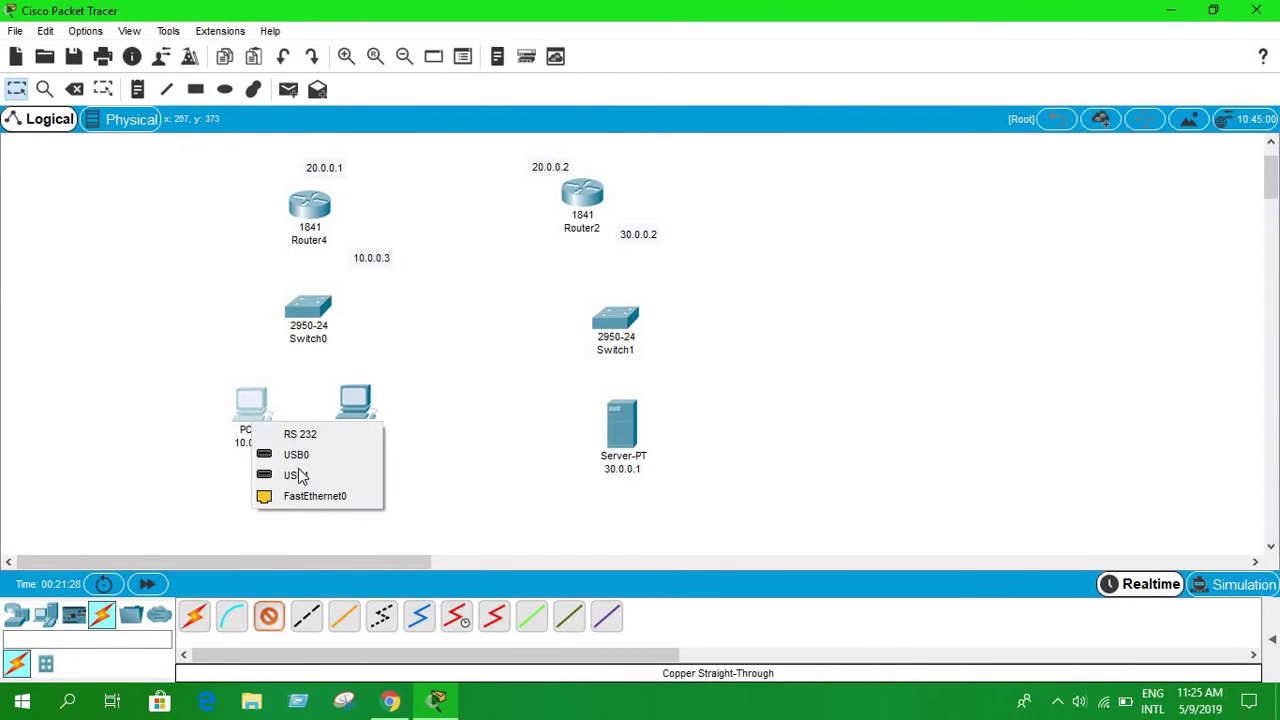
click(300, 499)
click(323, 317)
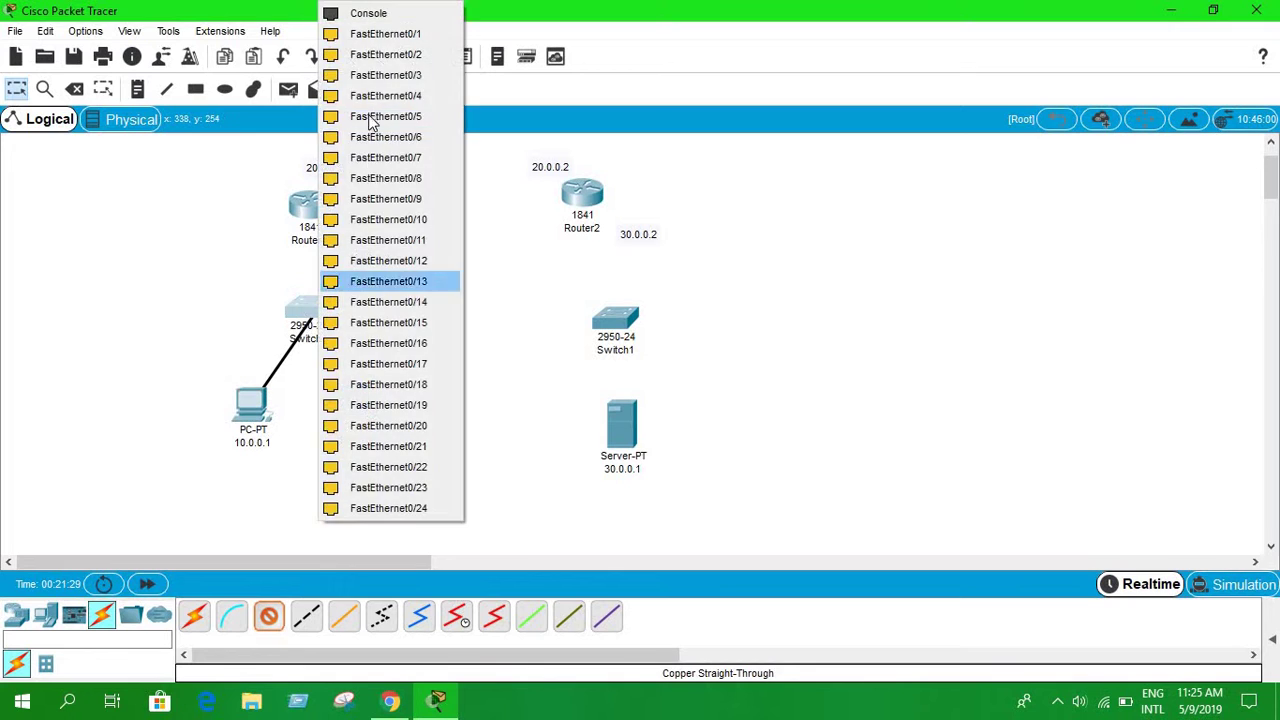
click(368, 34)
- Connect FastEthernet0 of PC 10.0.0.2 to FastEthernet0/2 on Switch0 with a copper straight-through cable
click(268, 618)
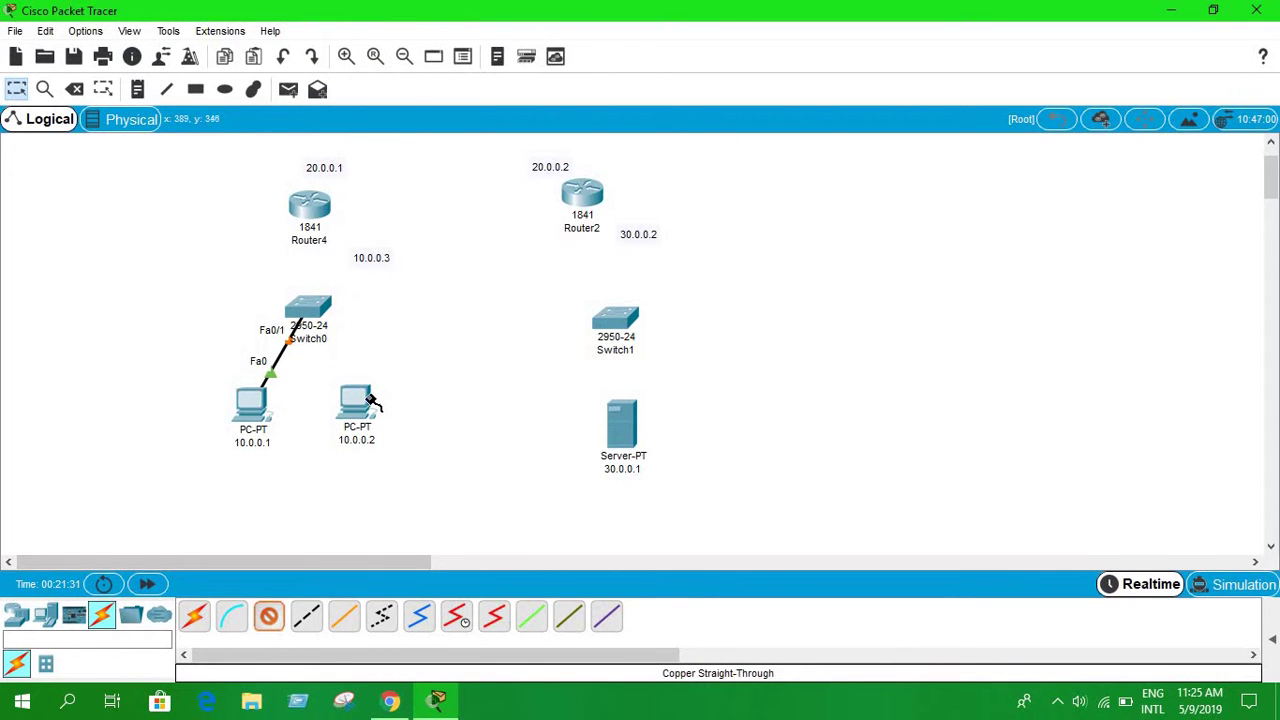
click(366, 402)
click(430, 469)
click(318, 310)
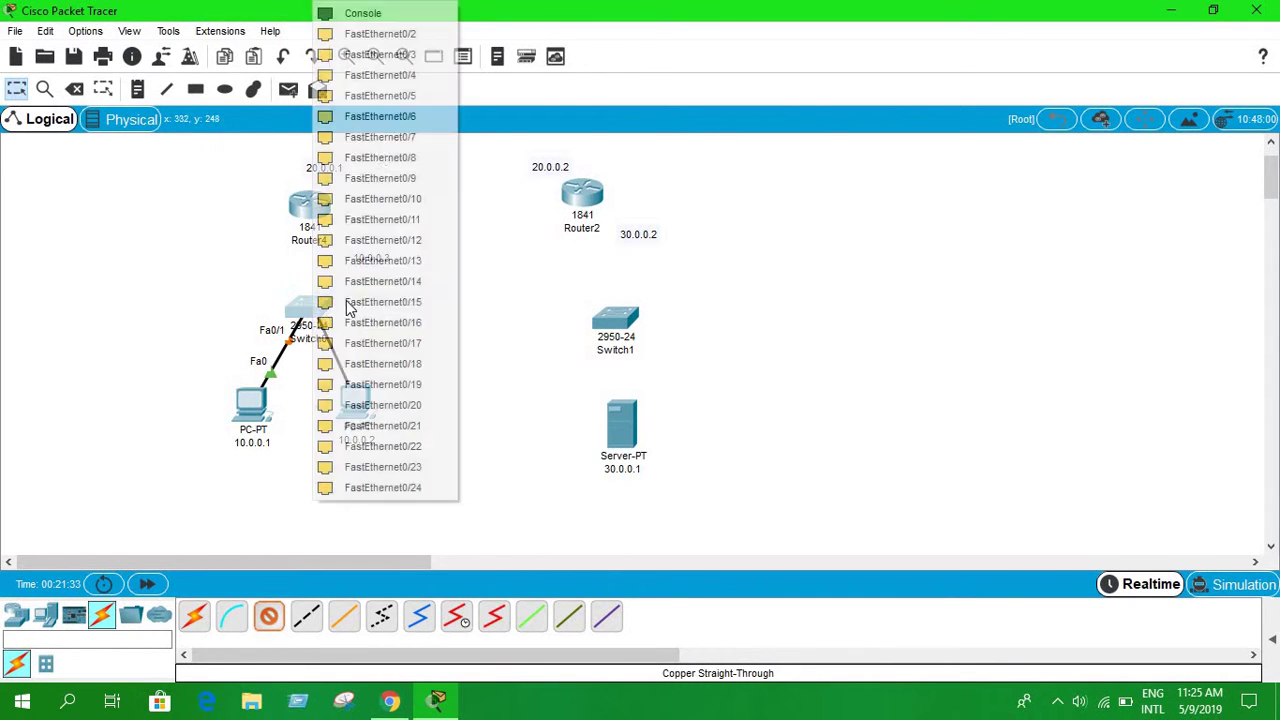
click(372, 52)
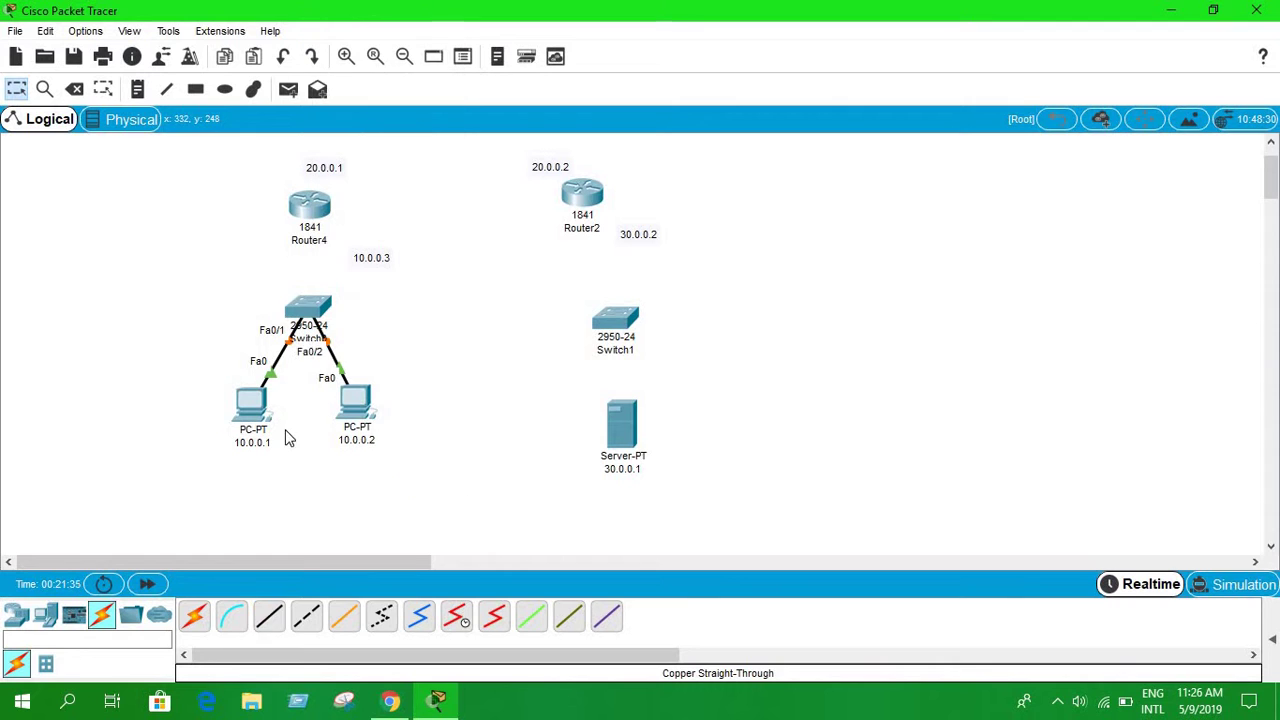
- Link FastEthernet0/3 on Switch0 to FastEthernet0/0 on Router4 with a copper straight-through cable
click(268, 616)
click(308, 308)
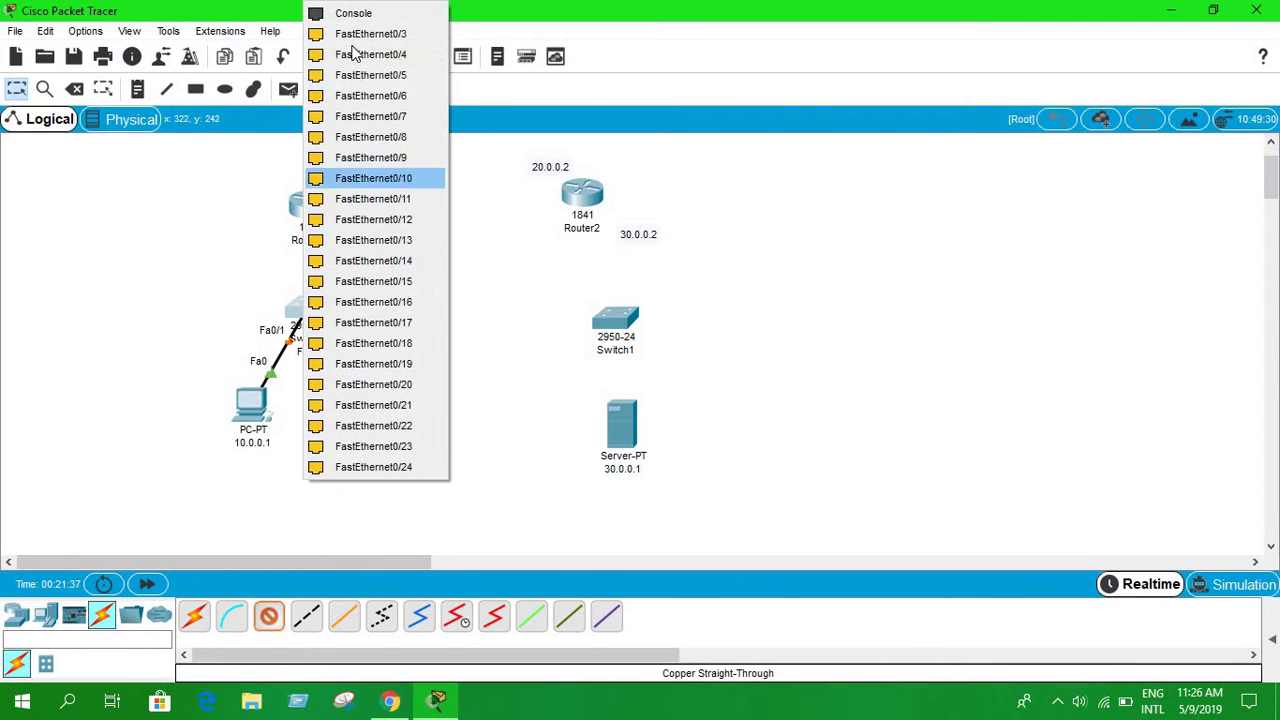
click(340, 165)
click(312, 208)
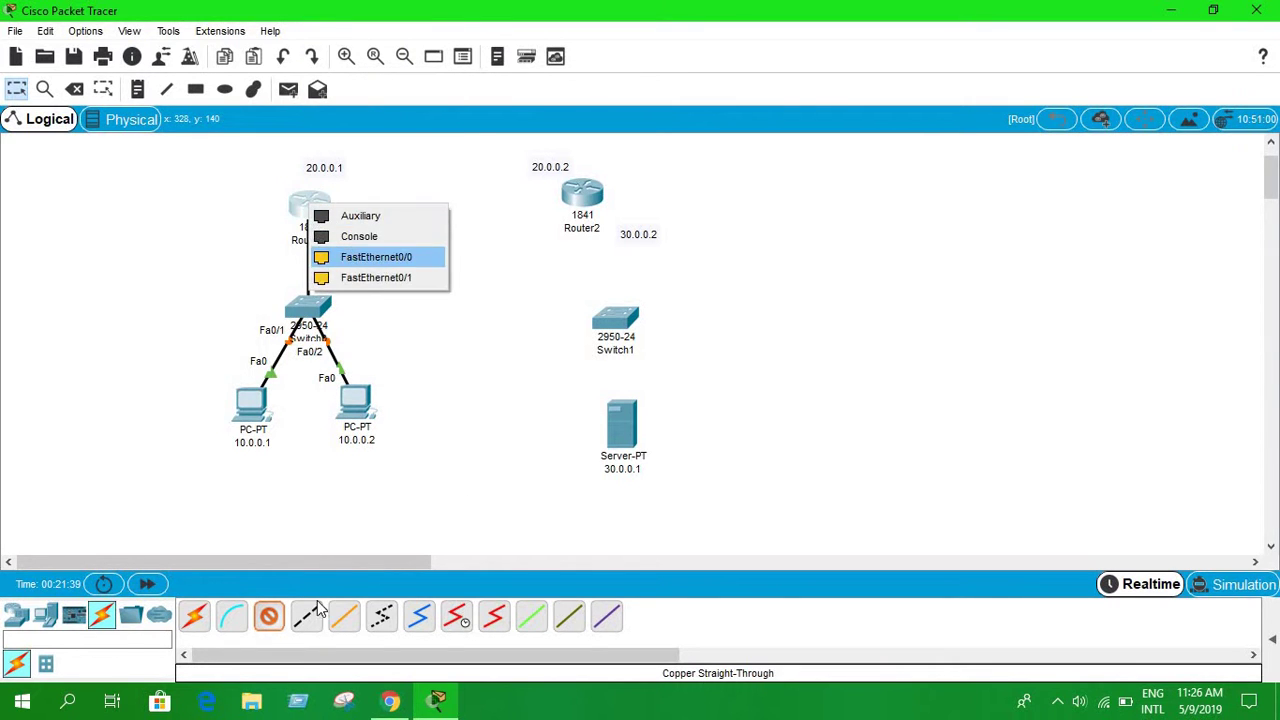
click(352, 257)
- Connect the server's FastEthernet0 port to FastEthernet0/1 on Switch1 with a copper straight-through cable
click(622, 457)
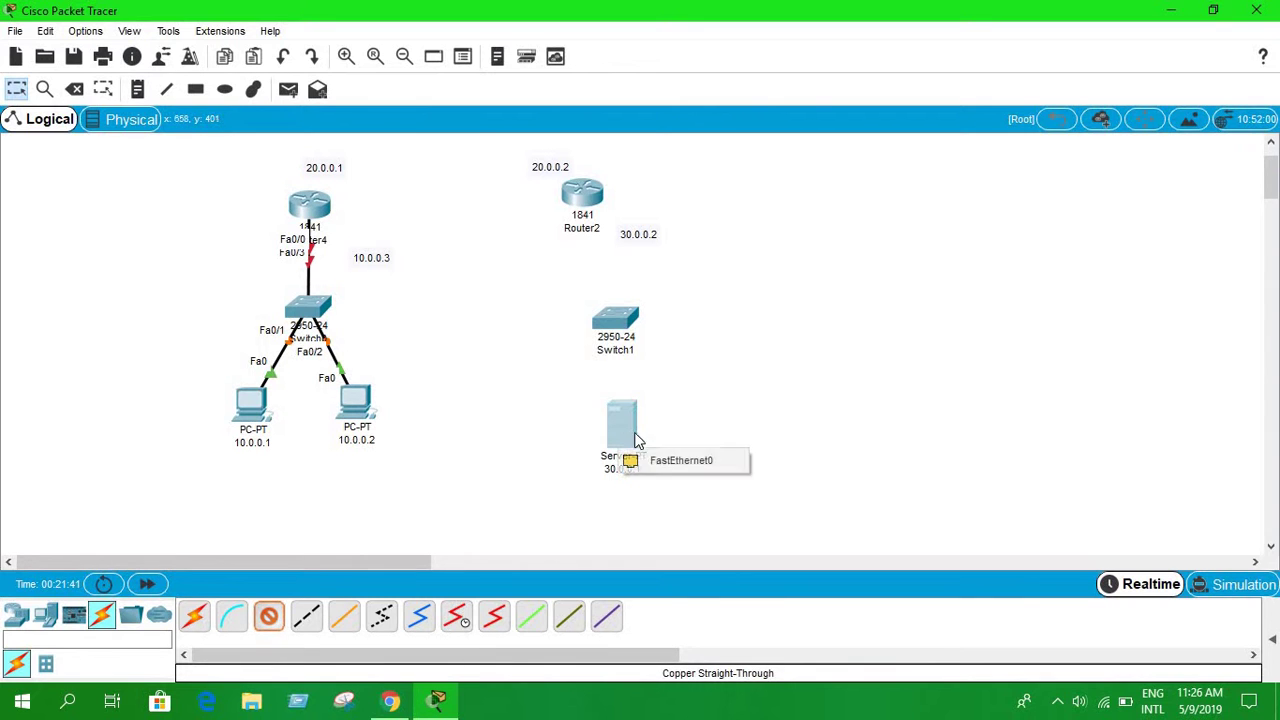
click(655, 458)
click(617, 324)
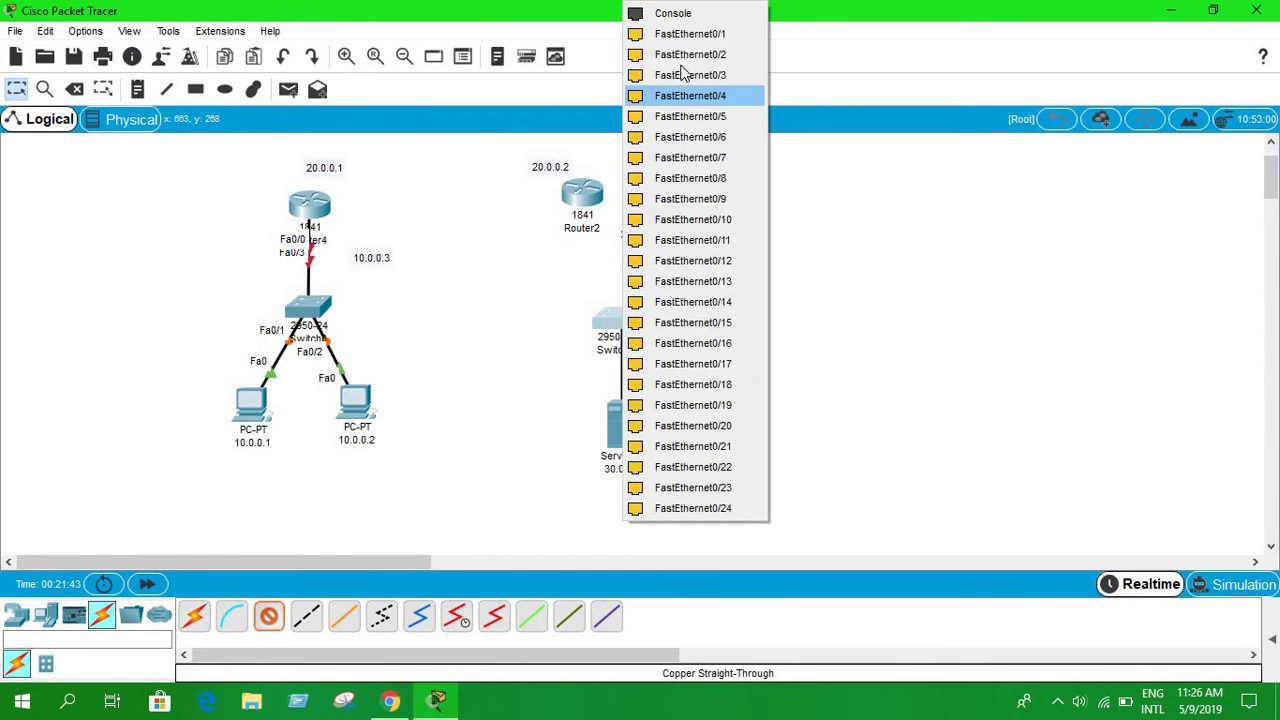
click(690, 33)
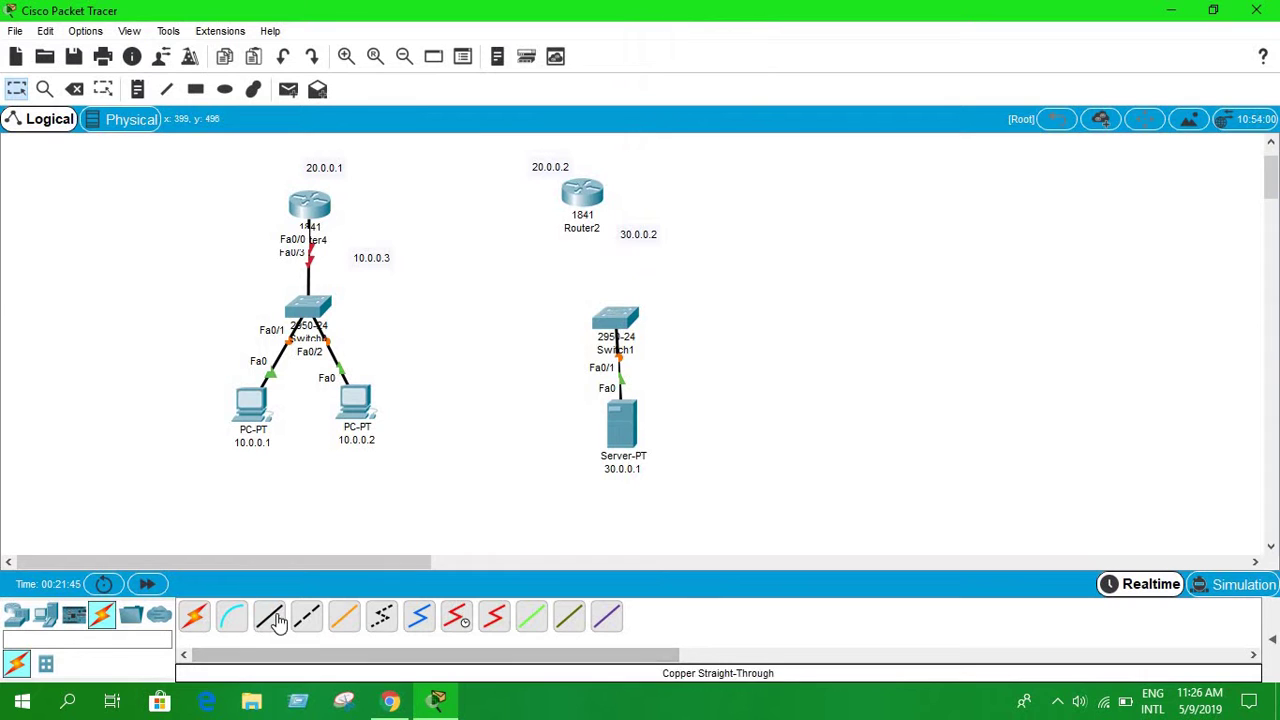
- Link FastEthernet0/2 on Switch1 to FastEthernet0/0 on Router2 with a copper straight-through cable
click(268, 617)
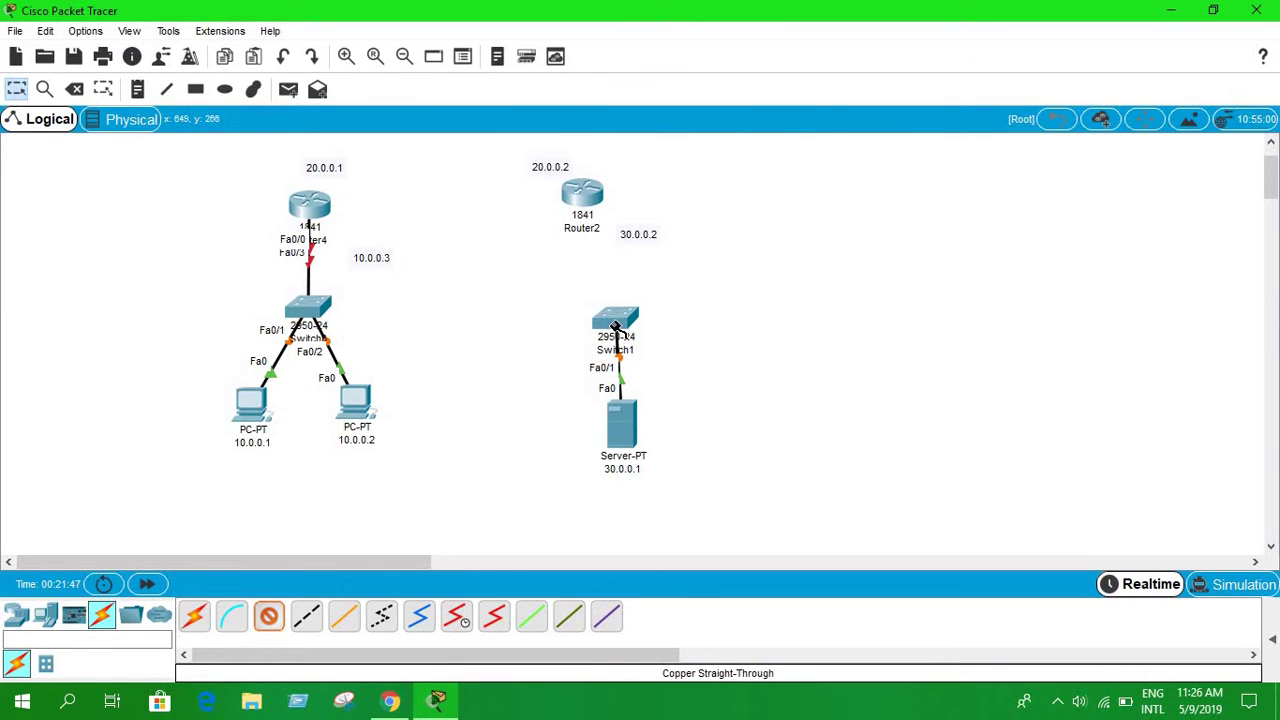
click(617, 324)
click(614, 177)
click(584, 197)
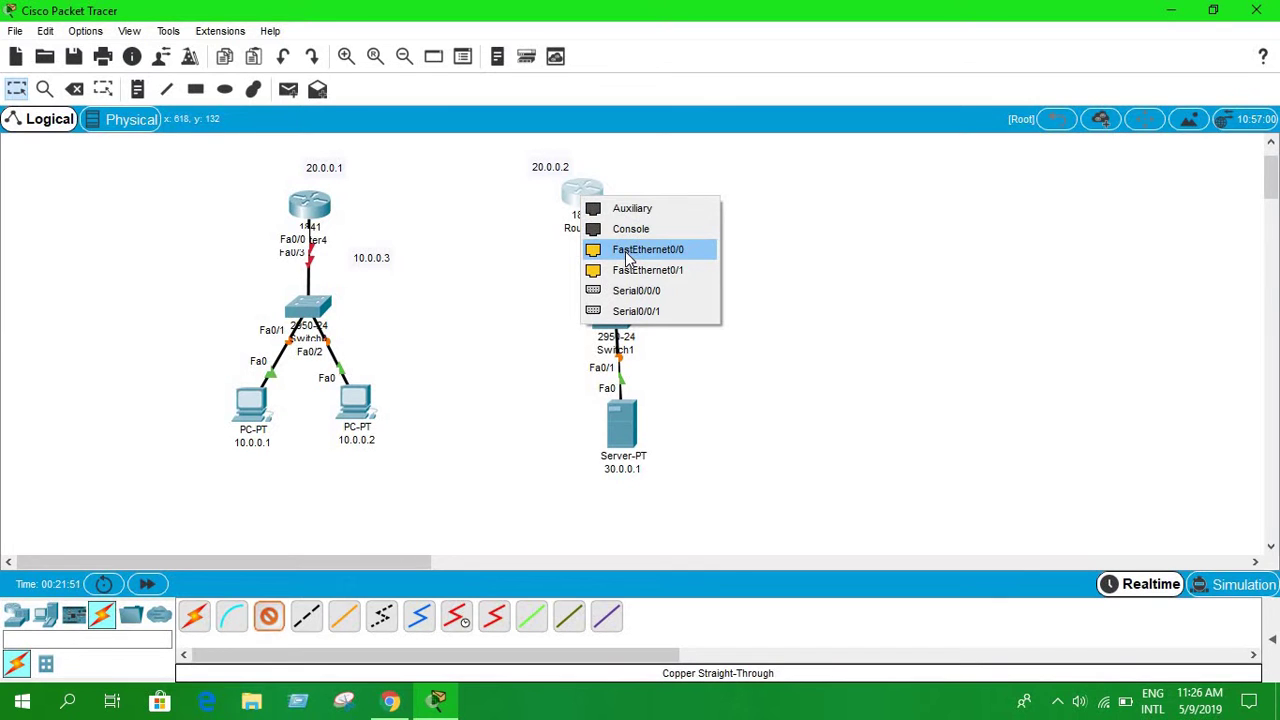
click(628, 255)
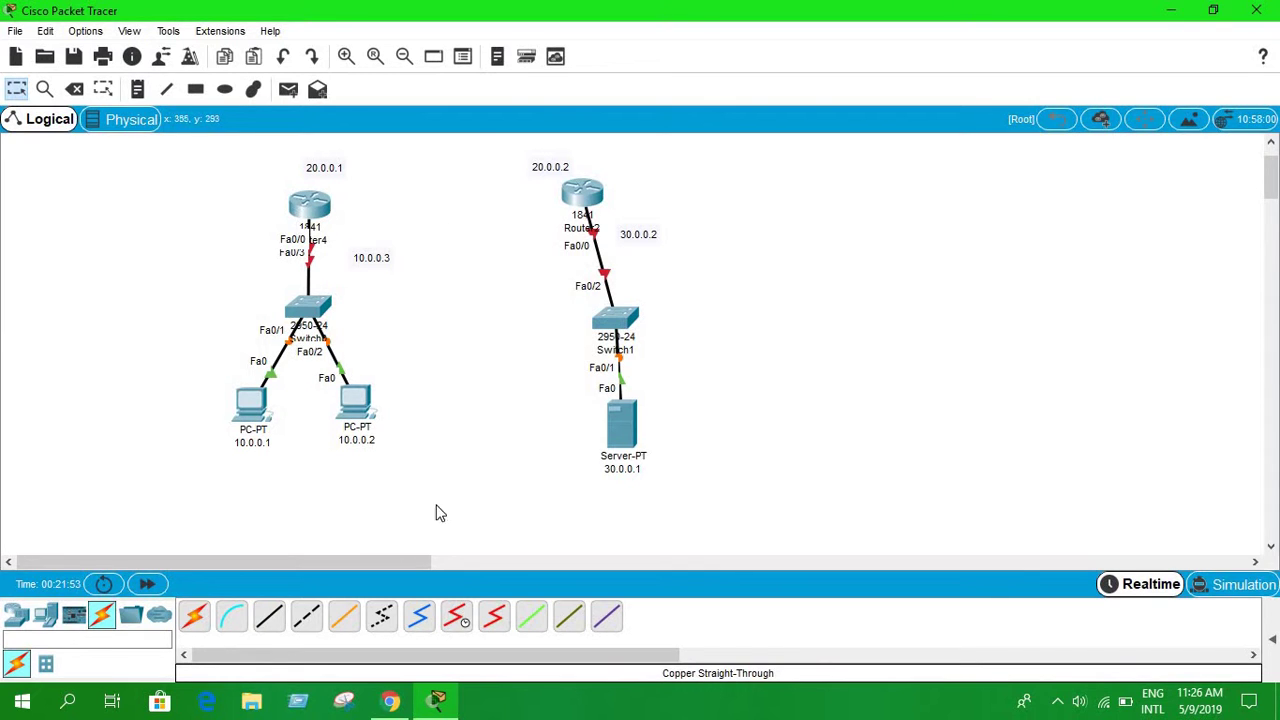
- Install a WIC-2T module in Router4's upper expansion slot and check which modules Router2 has
click(455, 626)
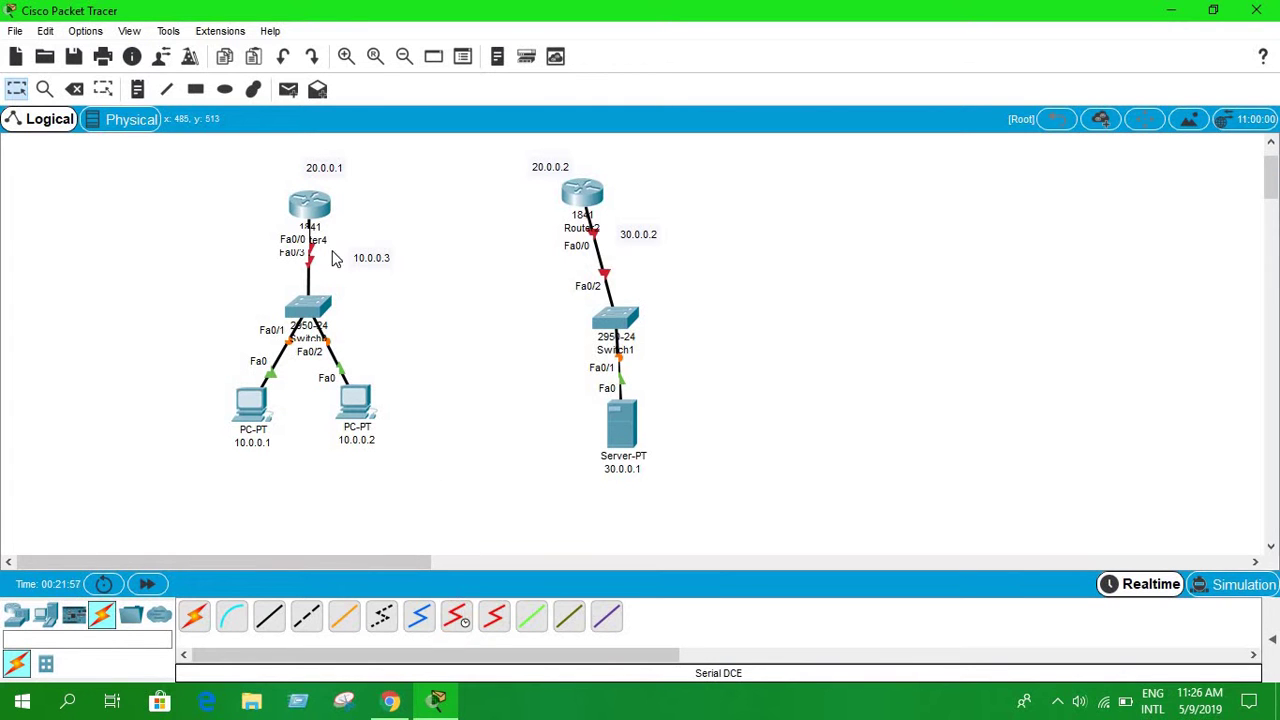
click(300, 206)
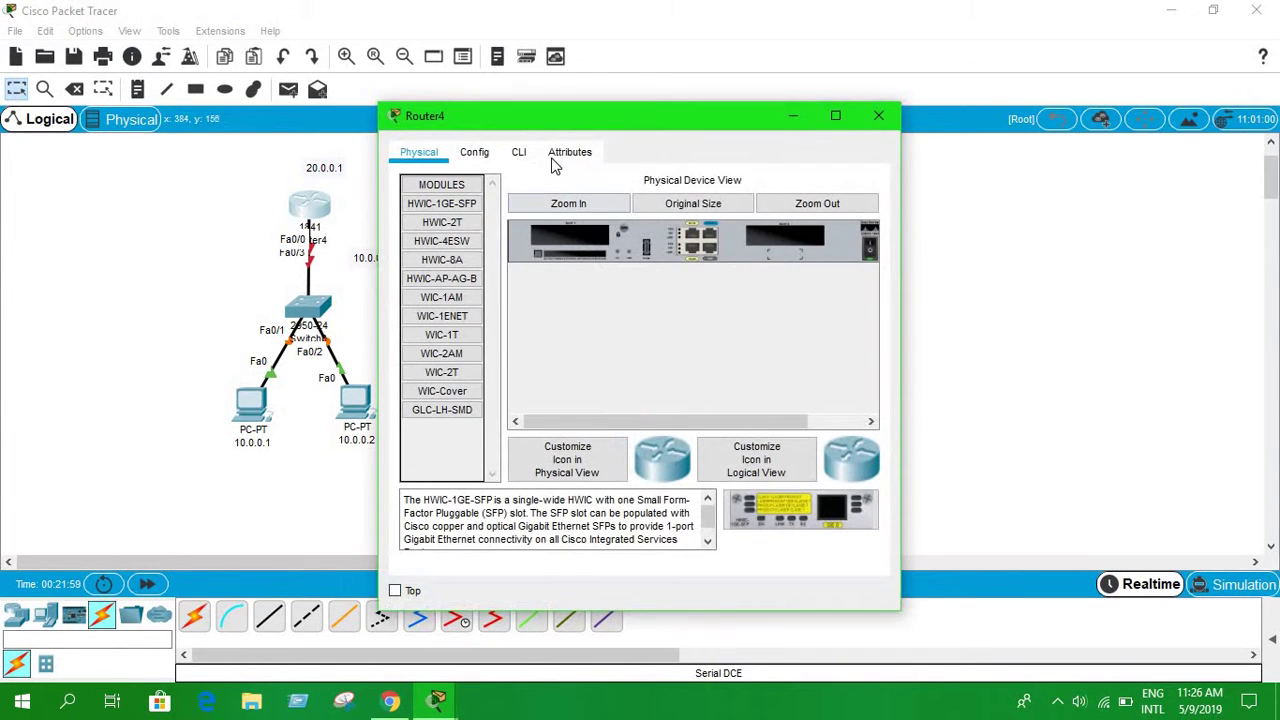
click(441, 372)
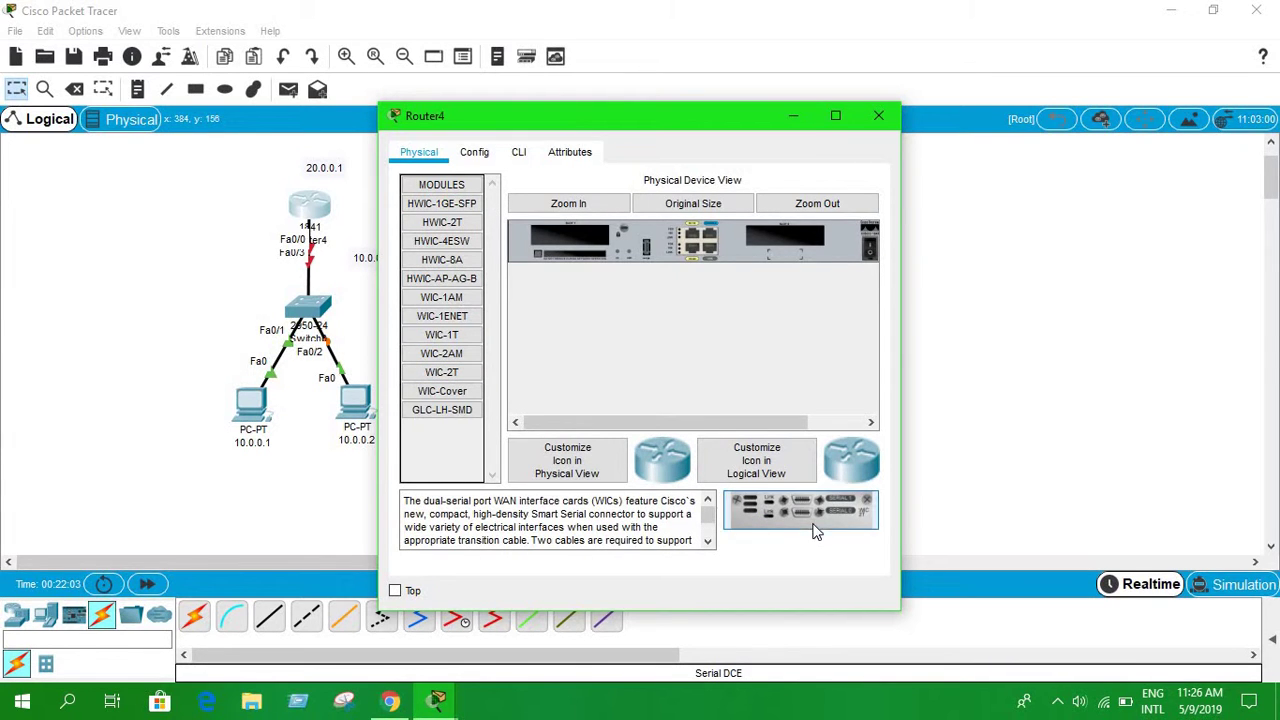
drag(800, 510, 778, 245)
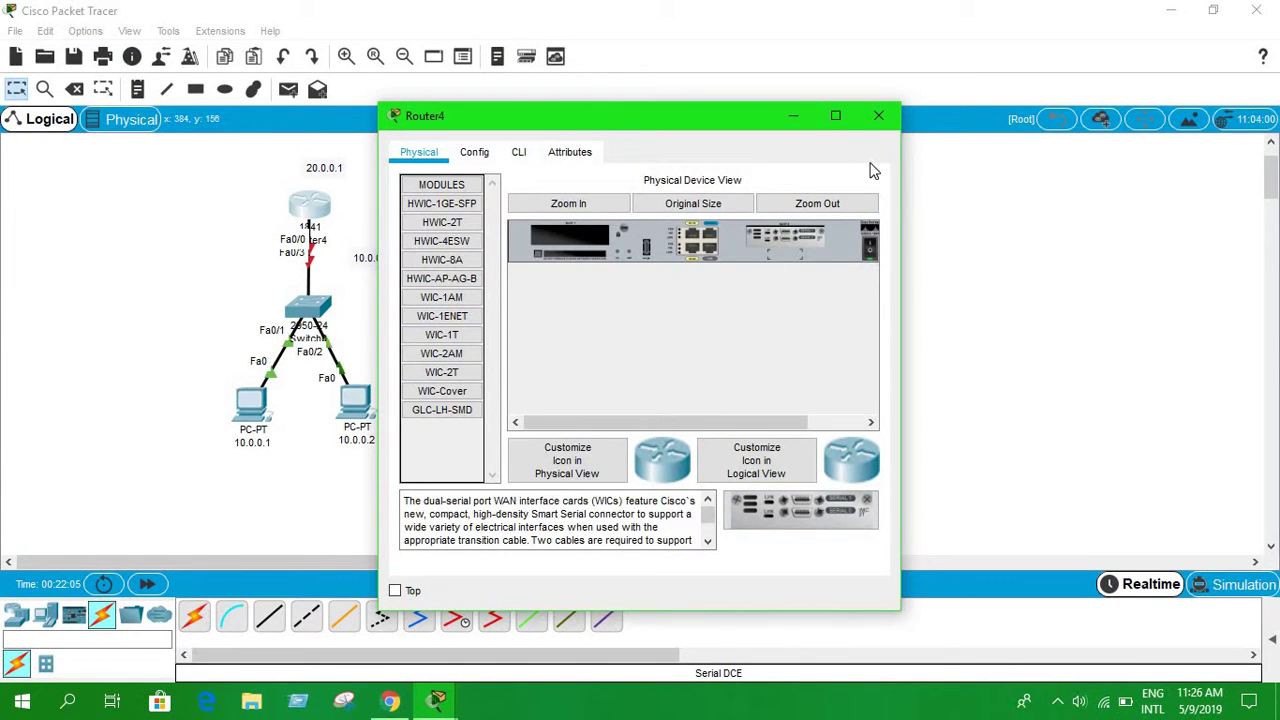
click(879, 116)
click(588, 196)
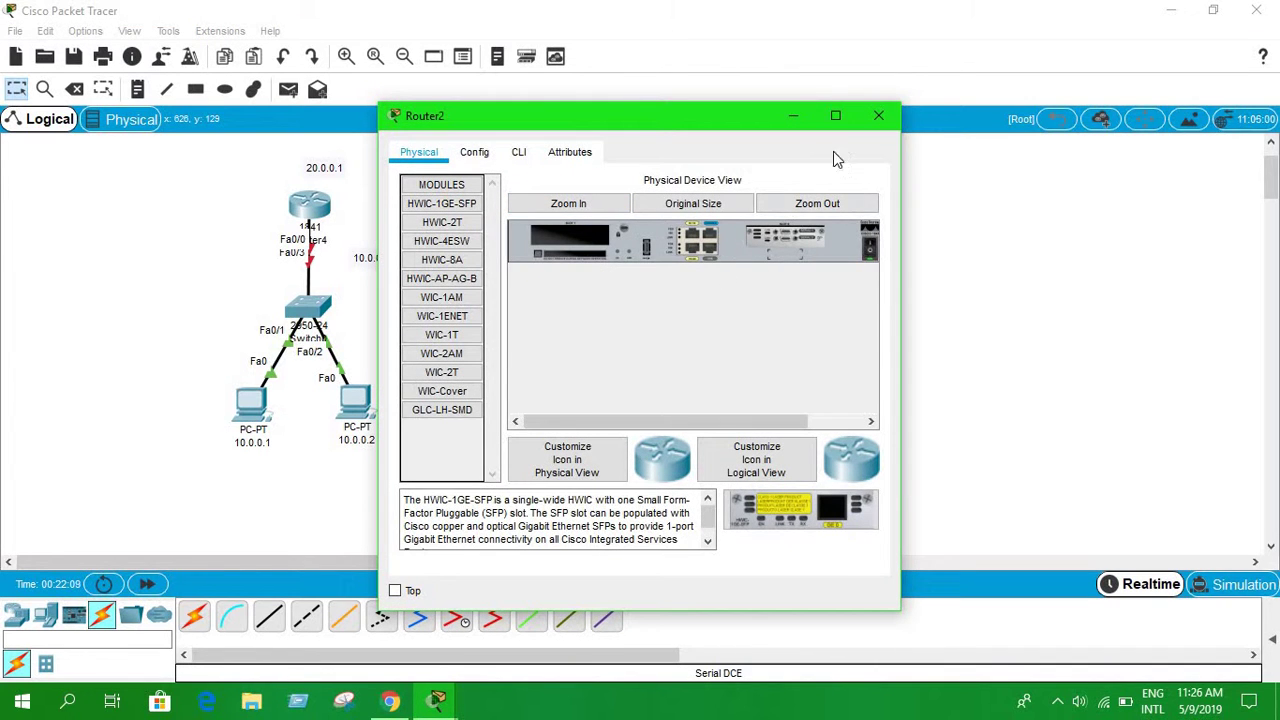
click(879, 116)
- Connect Serial0/0/0 on Router4 to Serial0/0/0 on Router2 with a Serial DCE cable
click(456, 617)
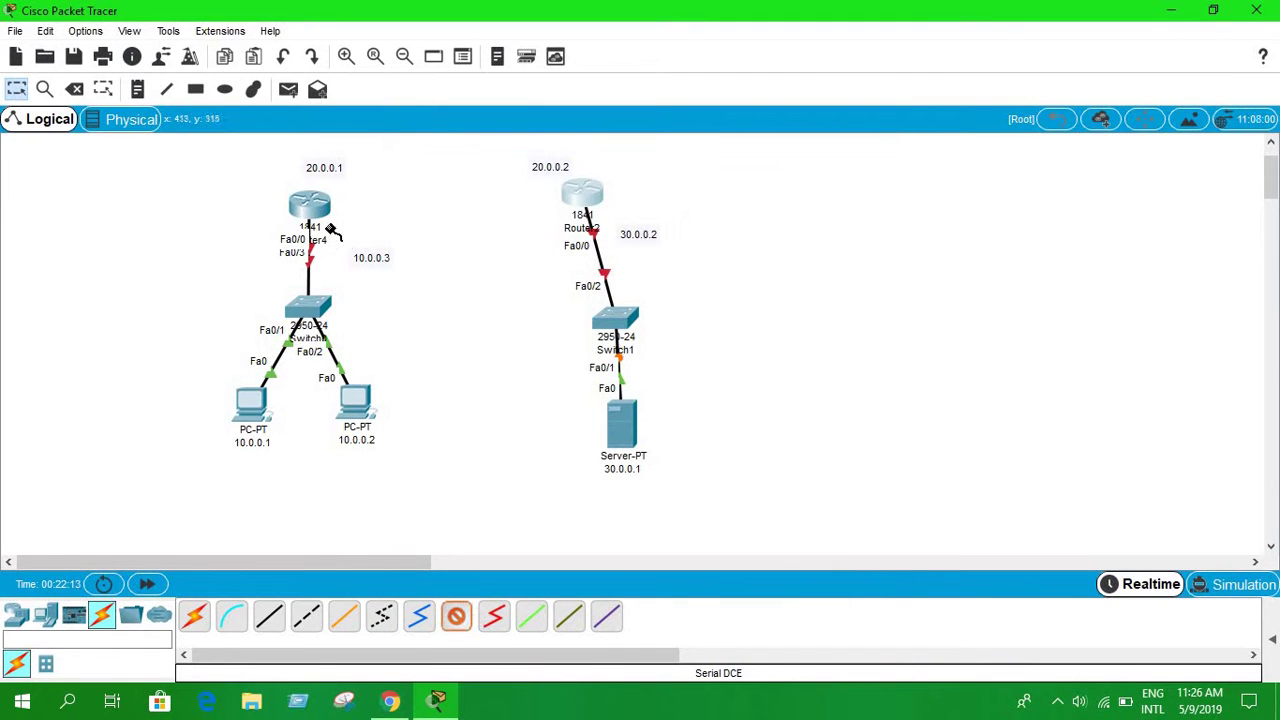
click(297, 214)
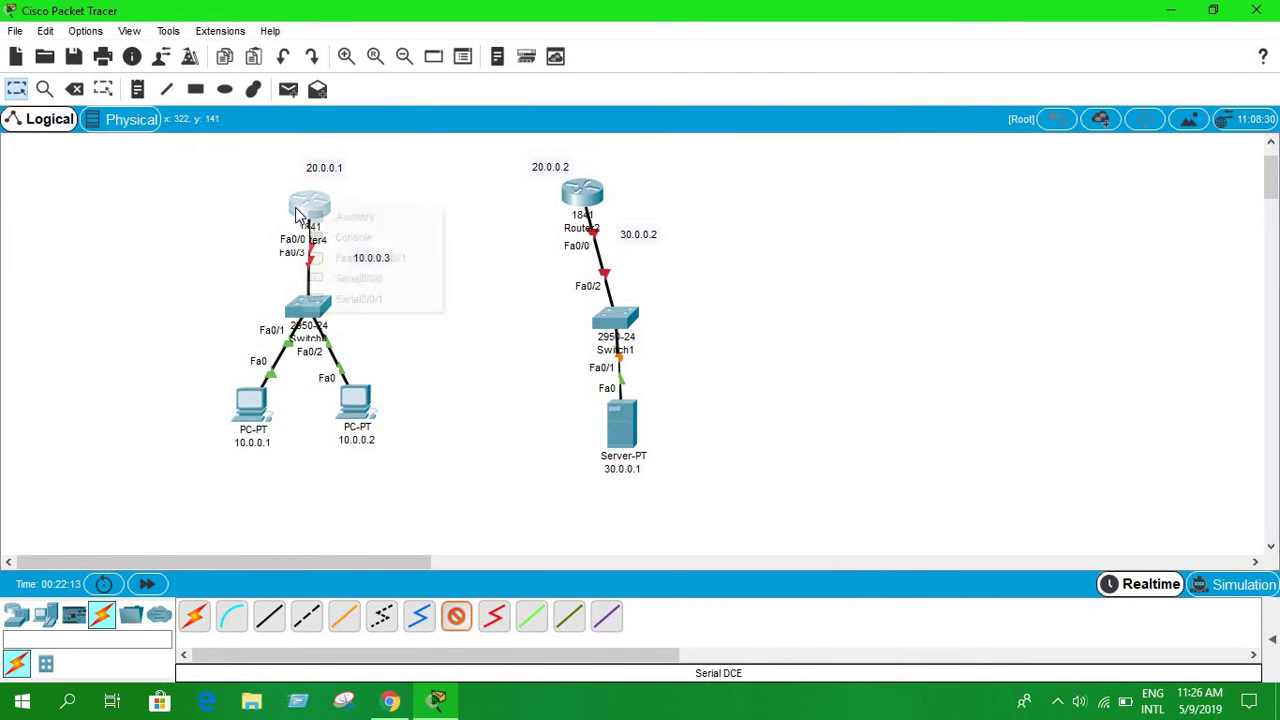
click(368, 279)
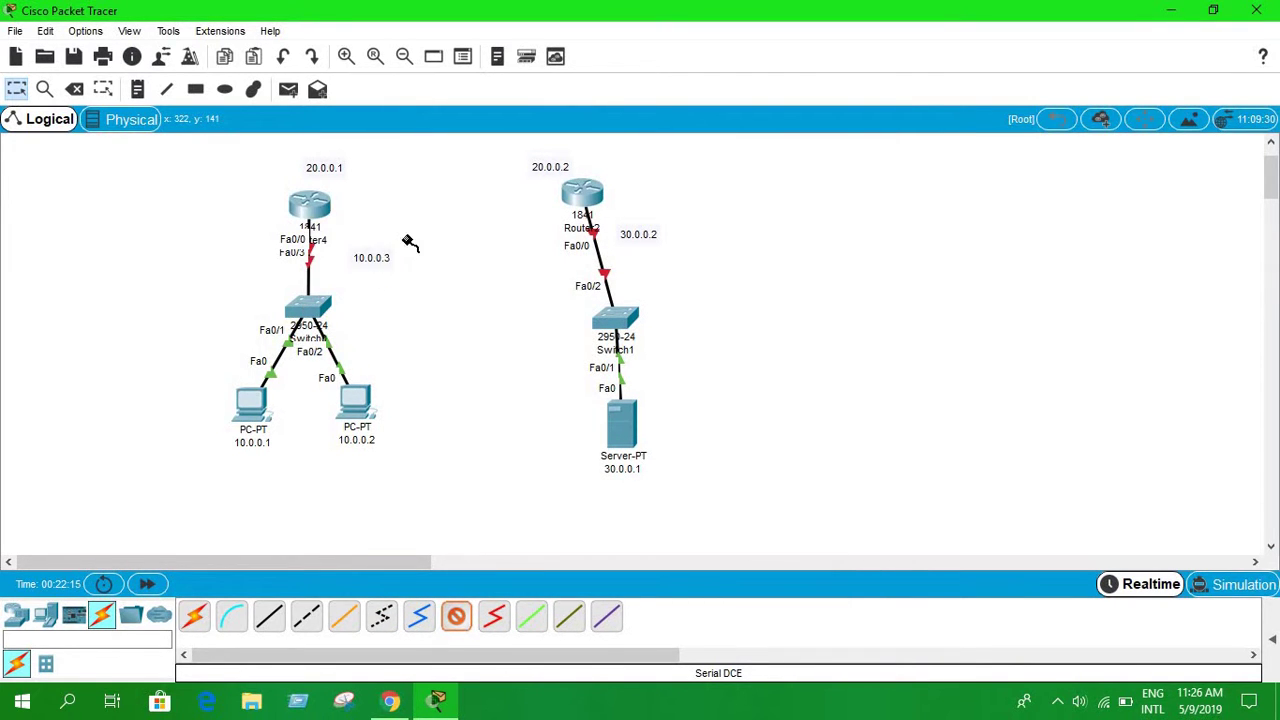
click(585, 196)
click(624, 270)
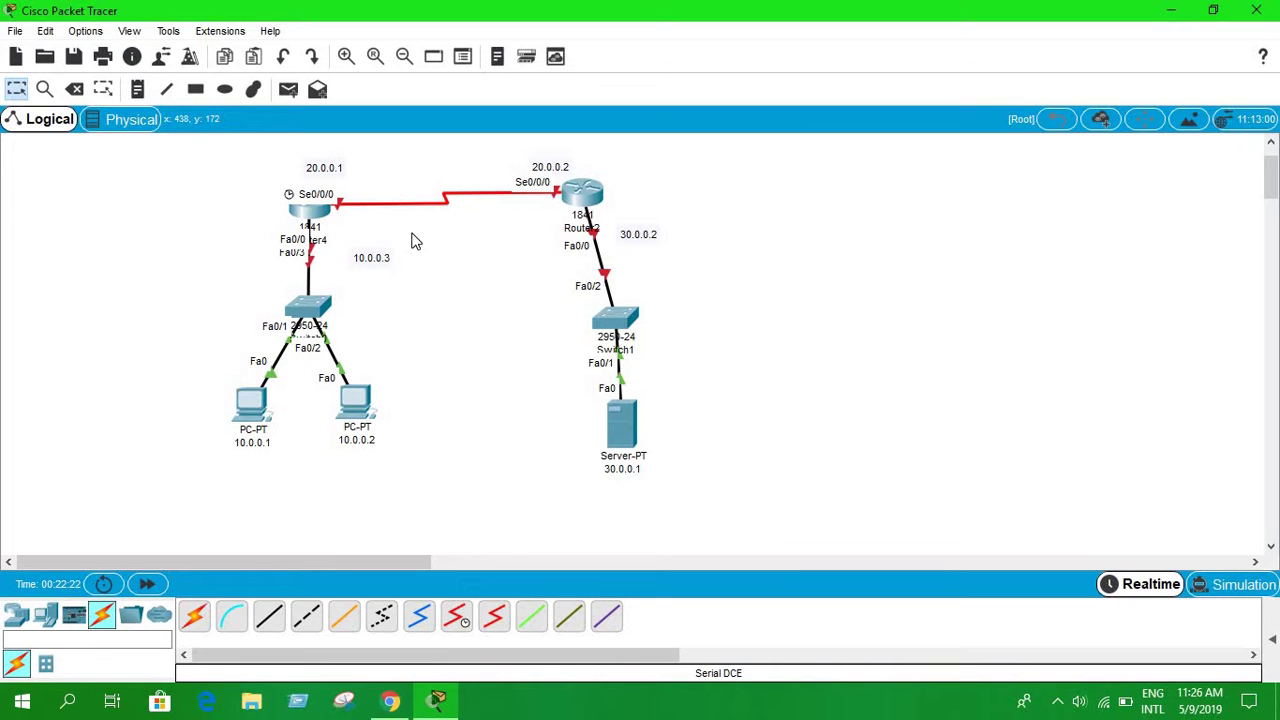
- Review the IP configuration of PC 10.0.0.1 and of server 30.0.0.1
click(258, 400)
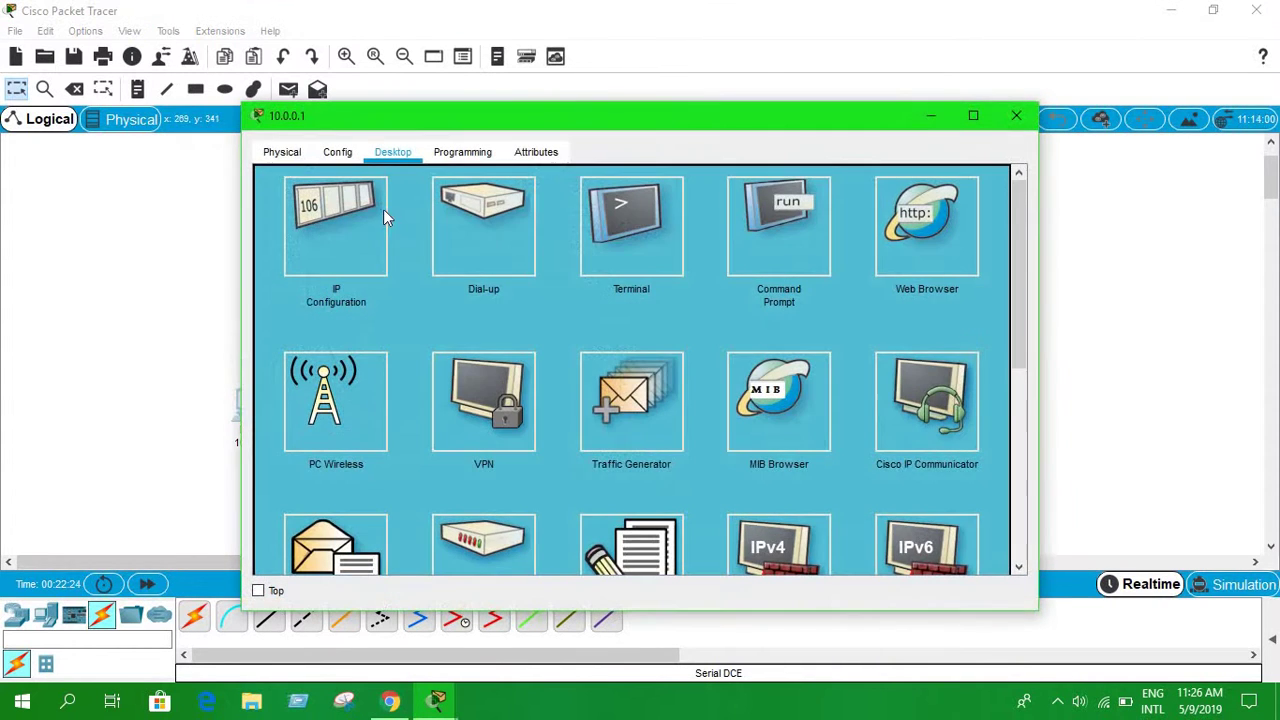
click(344, 229)
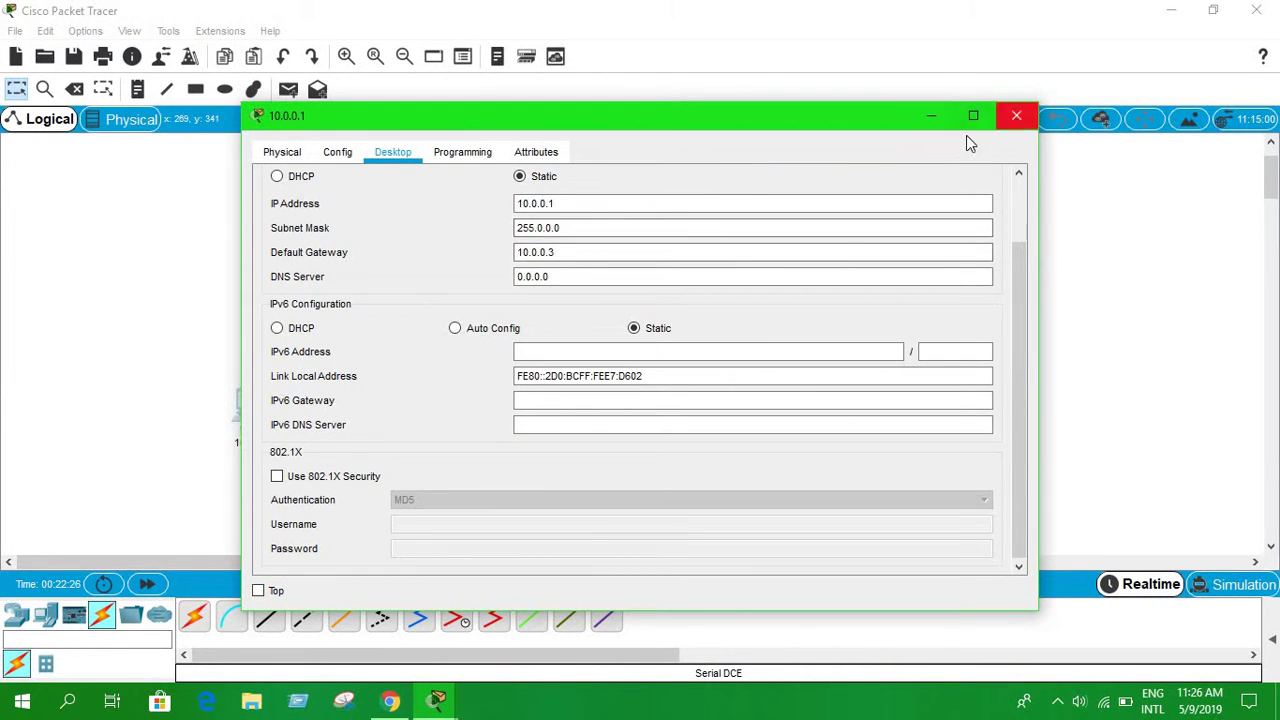
click(1016, 115)
click(620, 440)
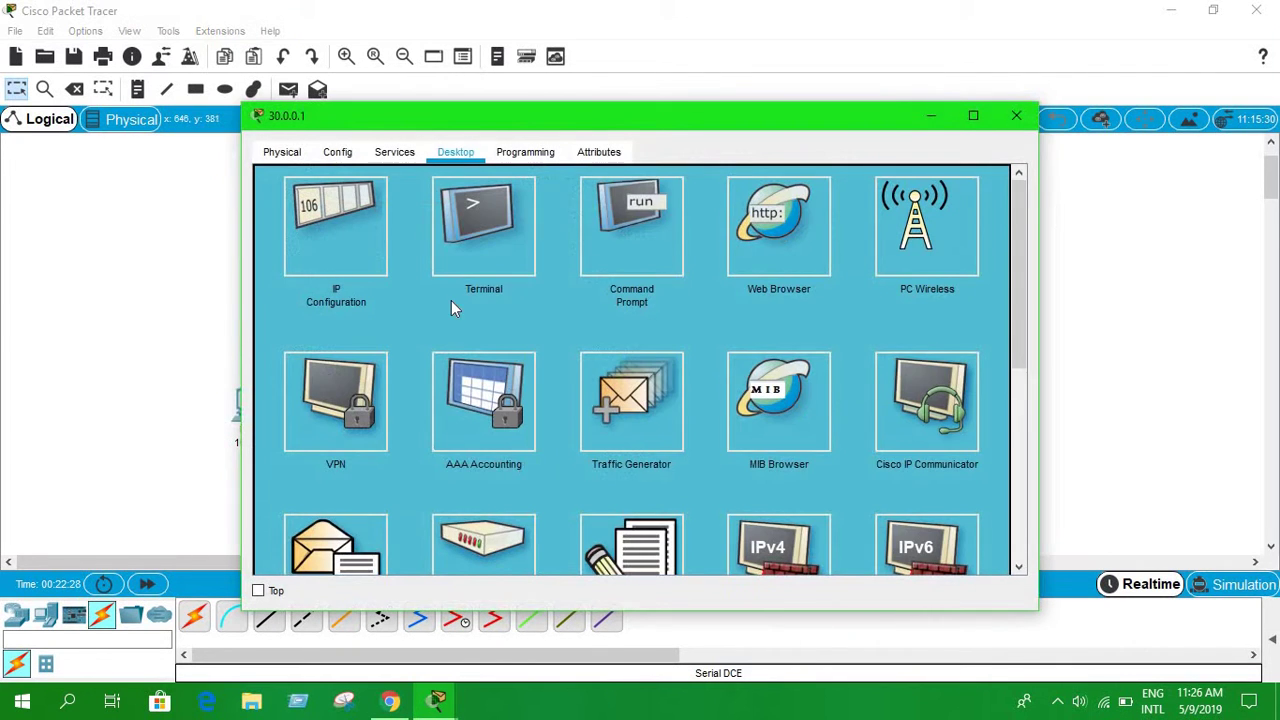
click(378, 266)
click(1016, 115)
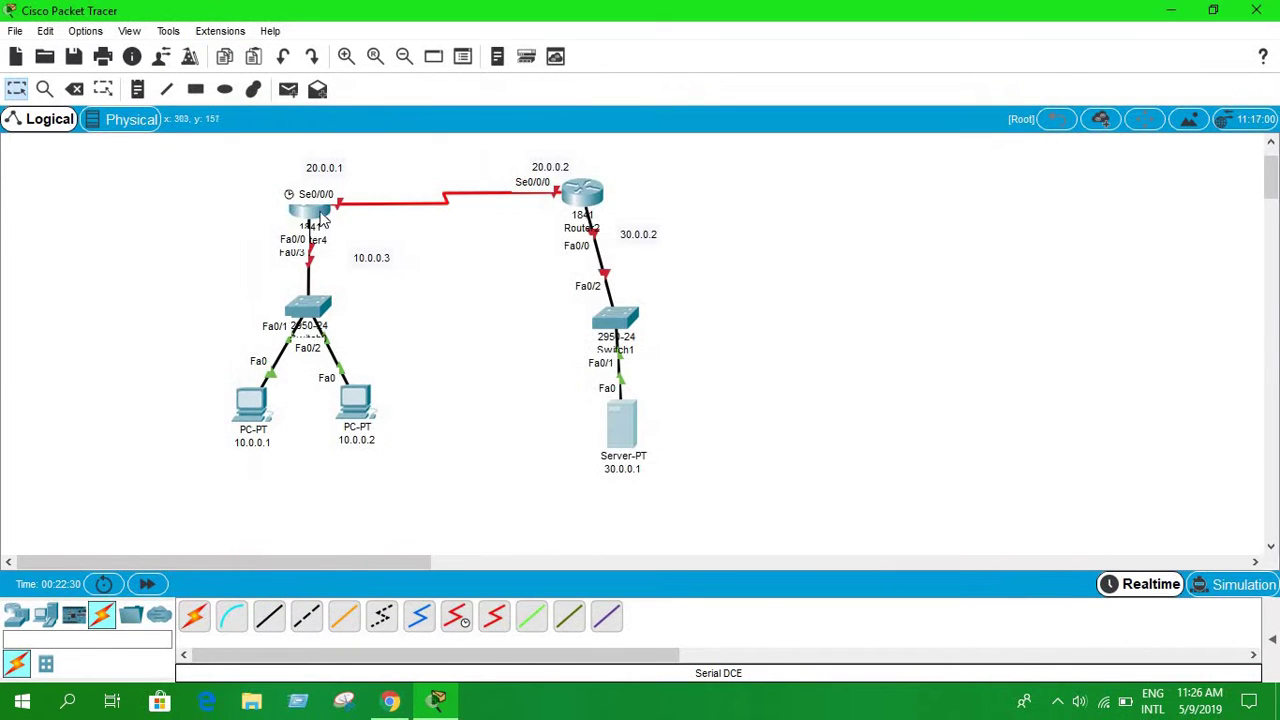
- In Router4's command line, decline the initial configuration dialog and enter global configuration mode with en and conf t
click(310, 215)
click(518, 152)
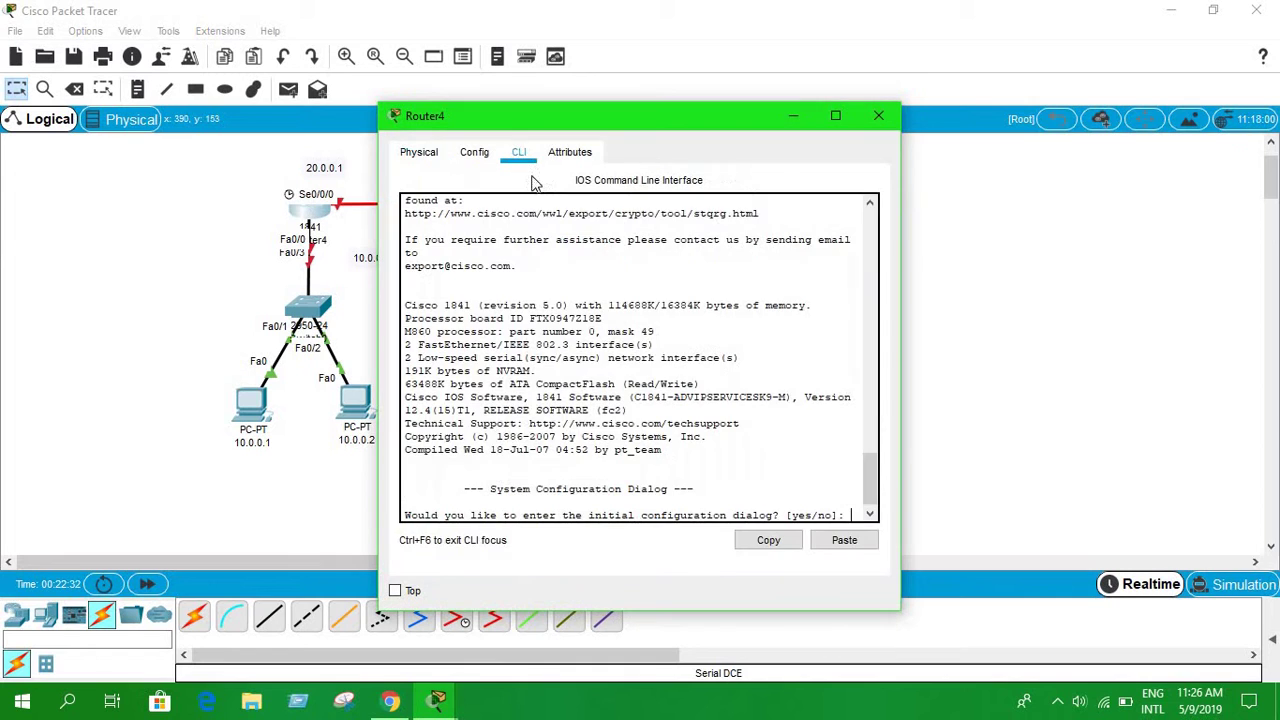
text(n)
key(Return)
key(Return)
text(en)
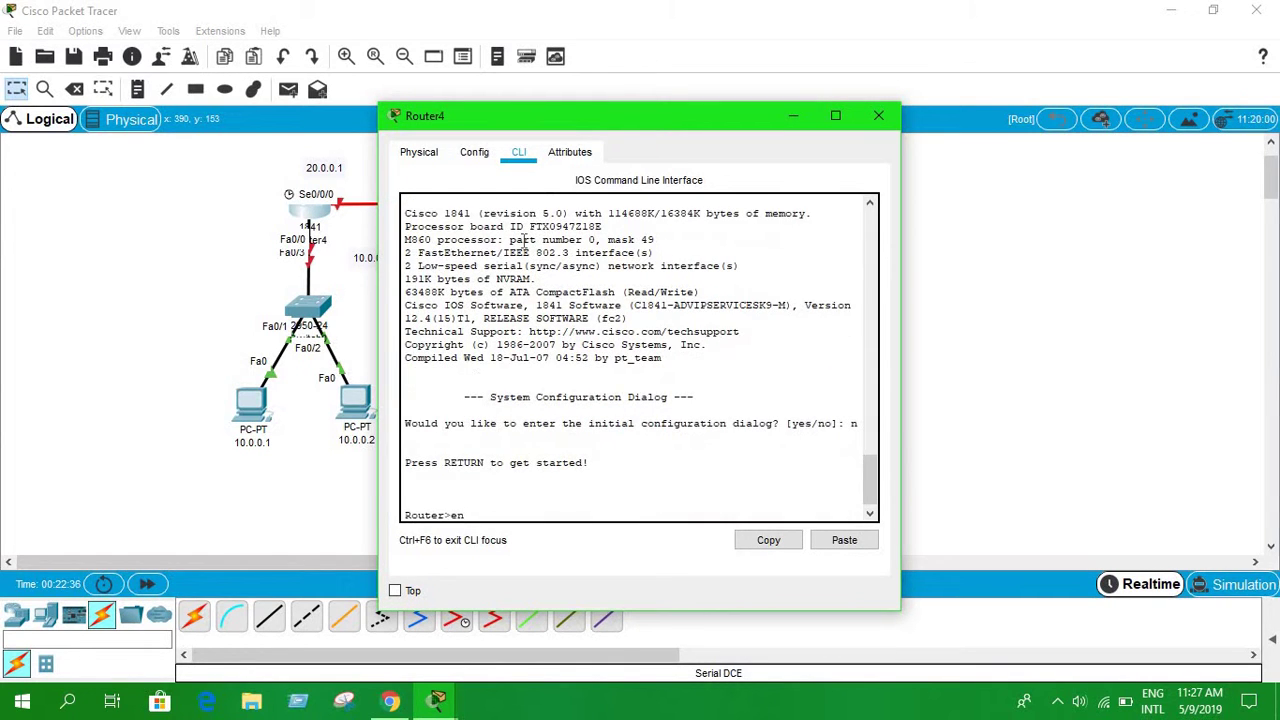
key(Return)
text(conf)
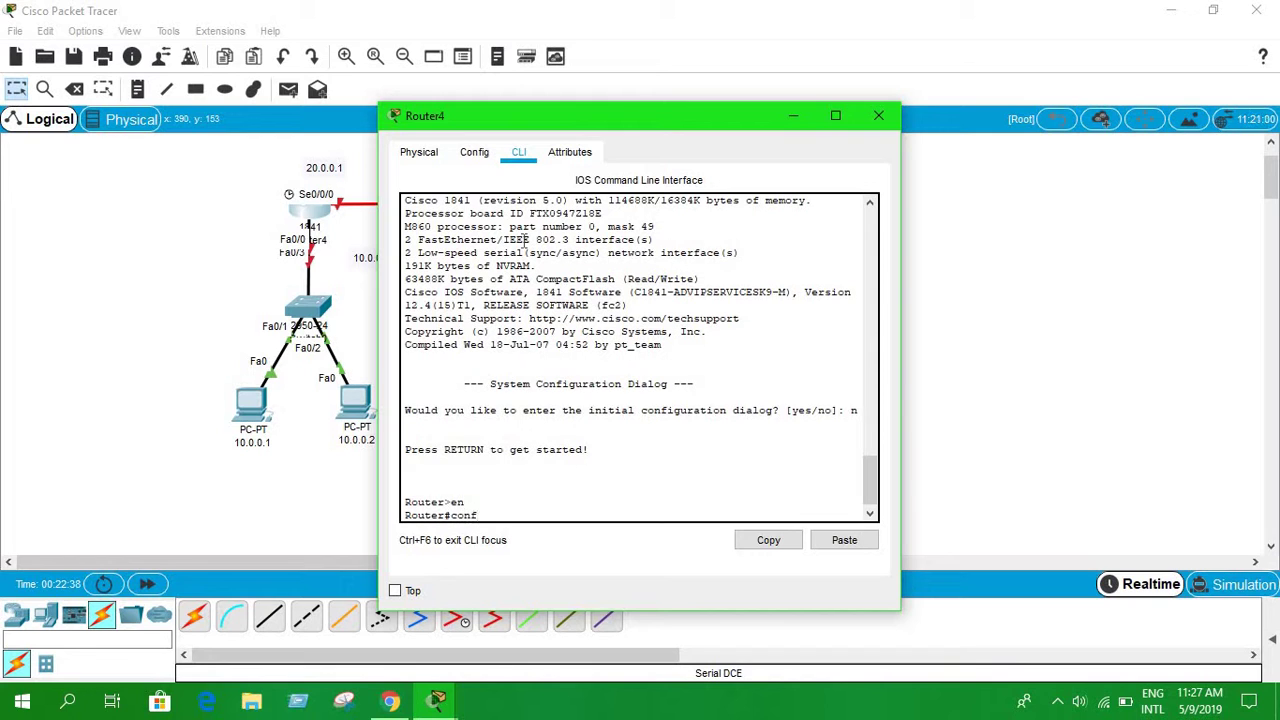
text( t)
key(Return)
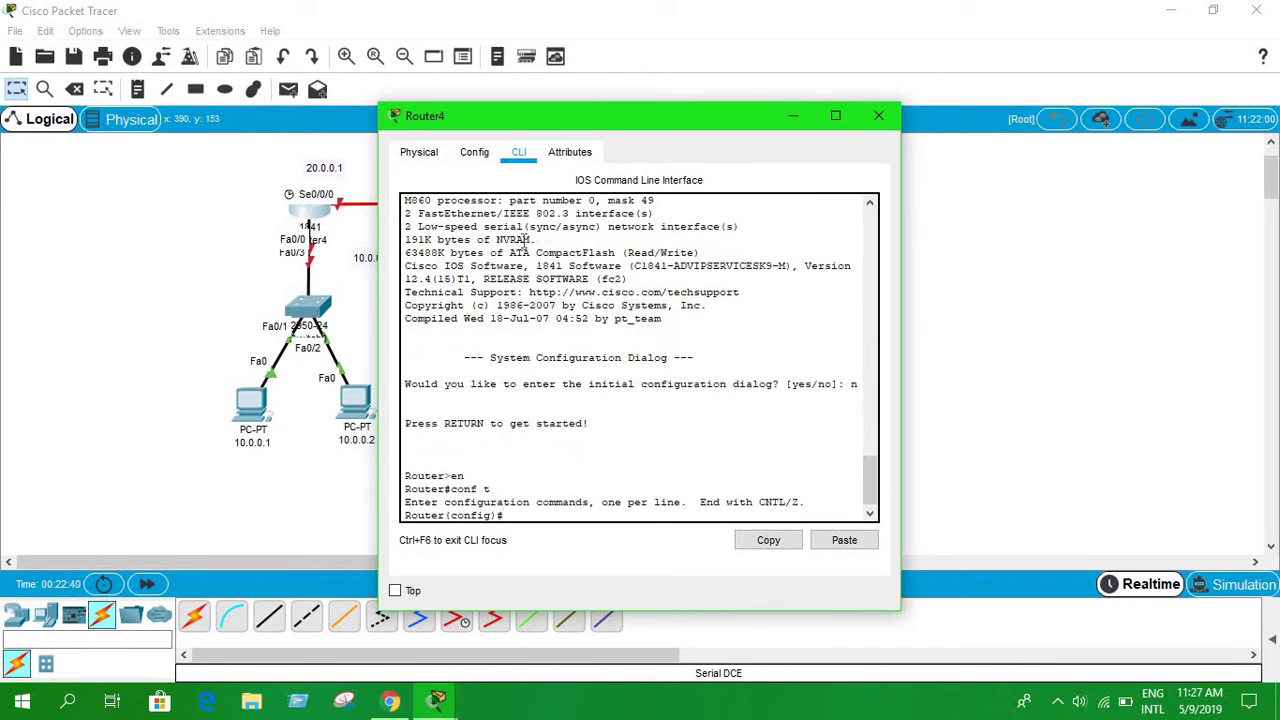
- Assign IP address 10.0.0.3 with mask 255.0.0.0 to interface fa0/0 on Router4
text(int fa0/0)
key(Return)
text(ip)
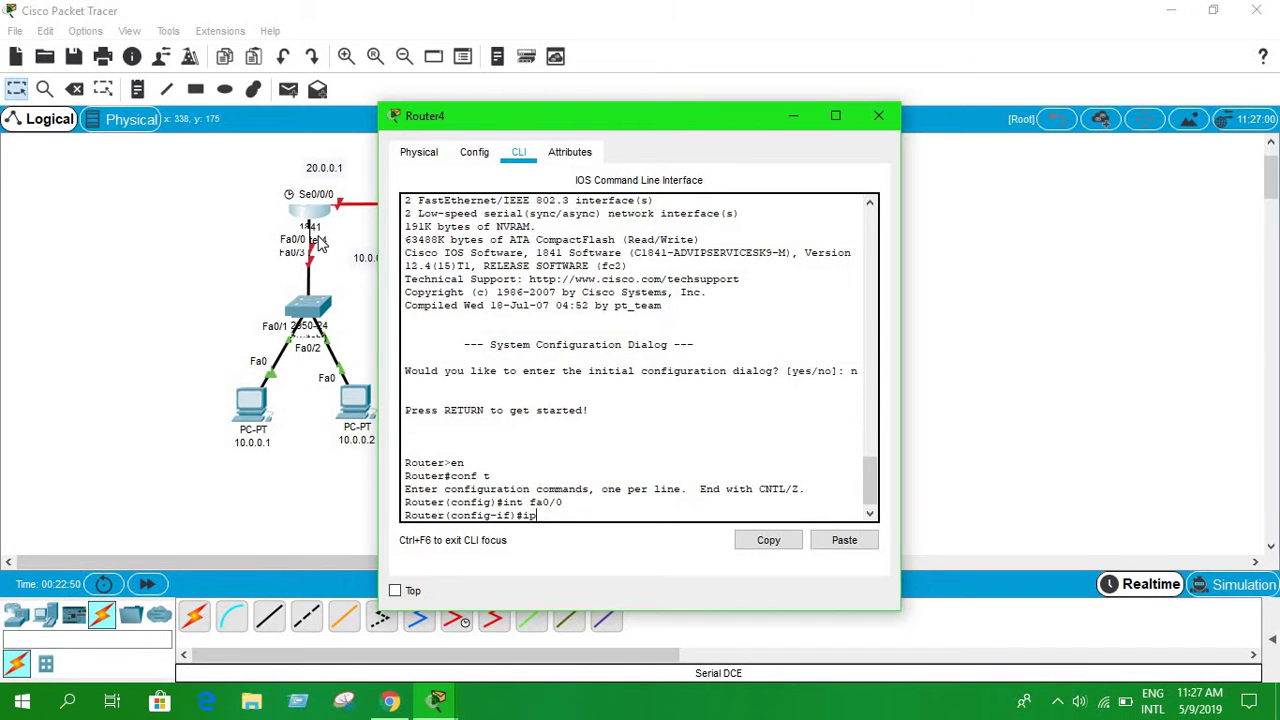
text( add)
drag(610, 116, 824, 141)
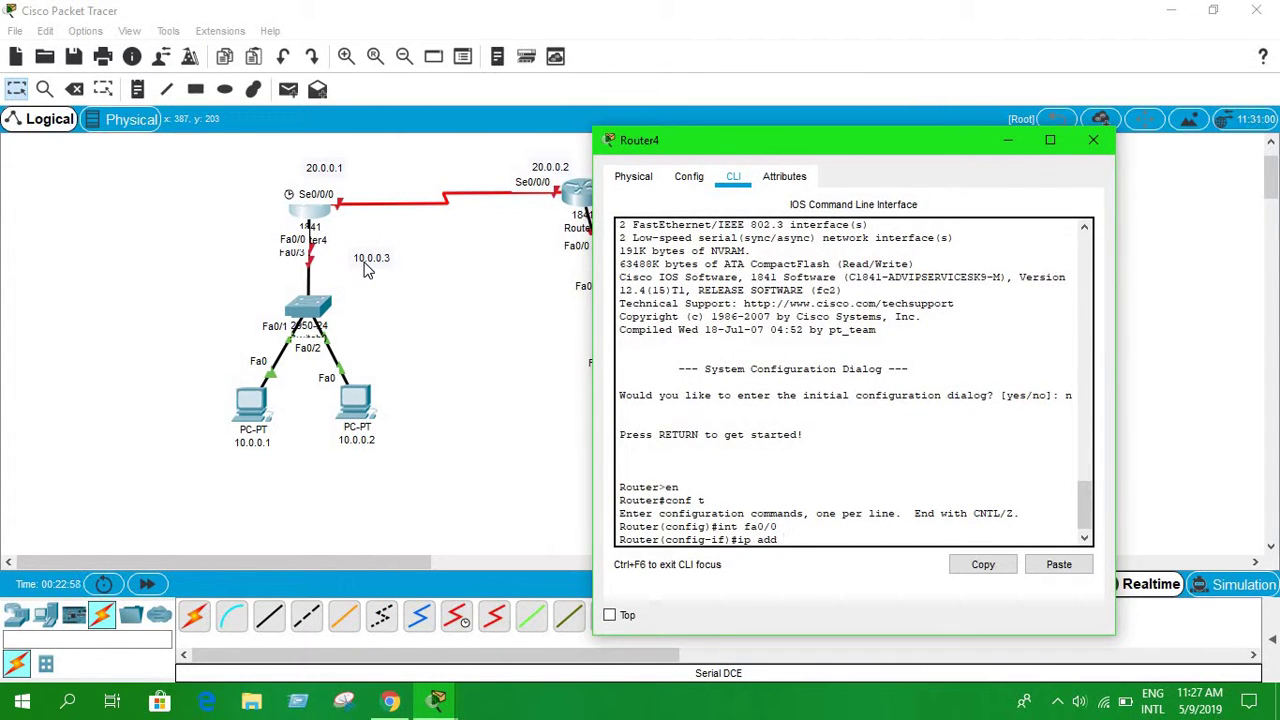
text(10.0.0.3 255.0.0.0)
key(Return)
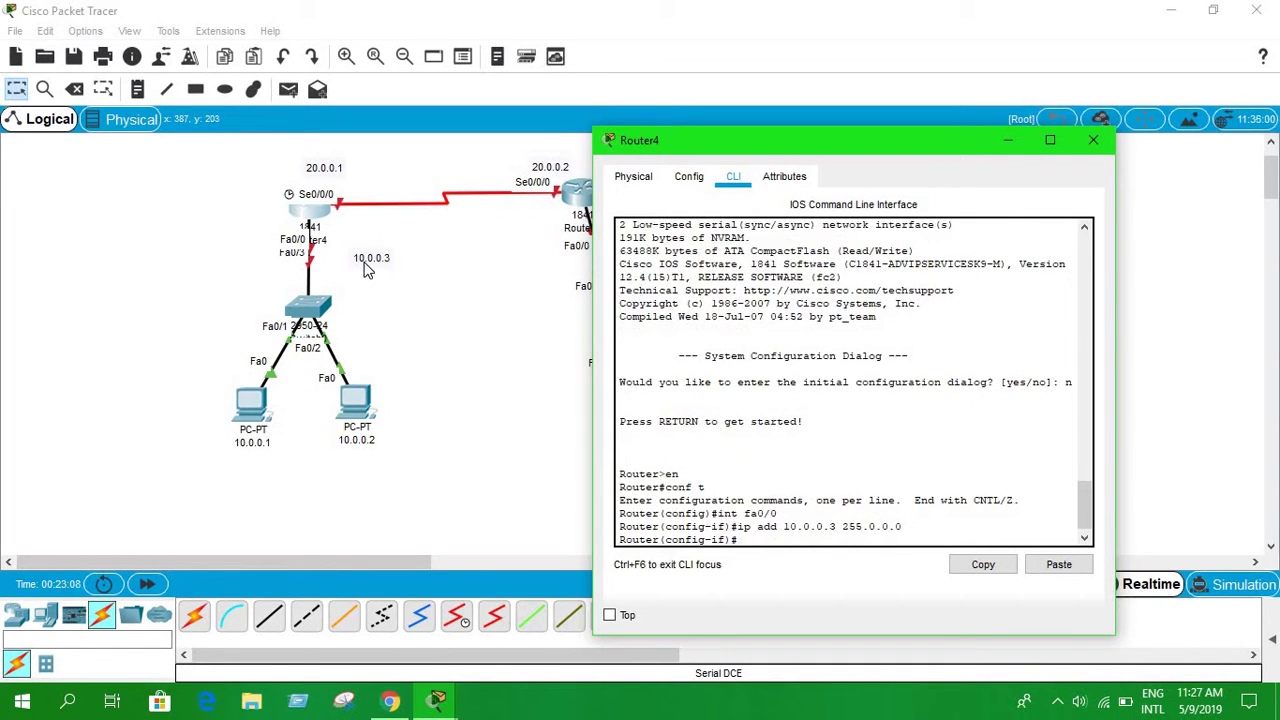
- Enable interface fa0/0 on Router4 with no shut and return to global configuration mode
text(no shut)
key(Return)
text(exit)
key(Return)
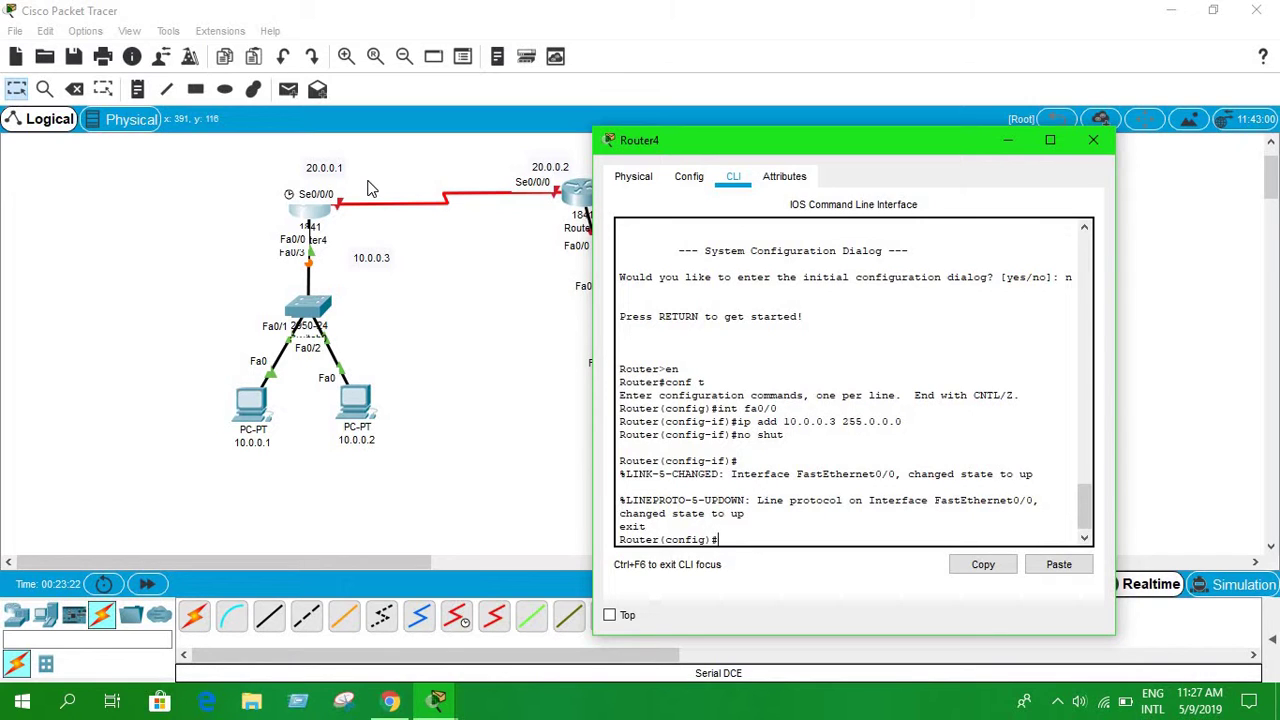
- Assign IP address 20.0.0.1 with mask 255.0.0.0 to interface s0/0/0 on Router4
text(nt s0)
text(/0;0)
key(BackSpace)
key(BackSpace)
text(/0)
key(Return)
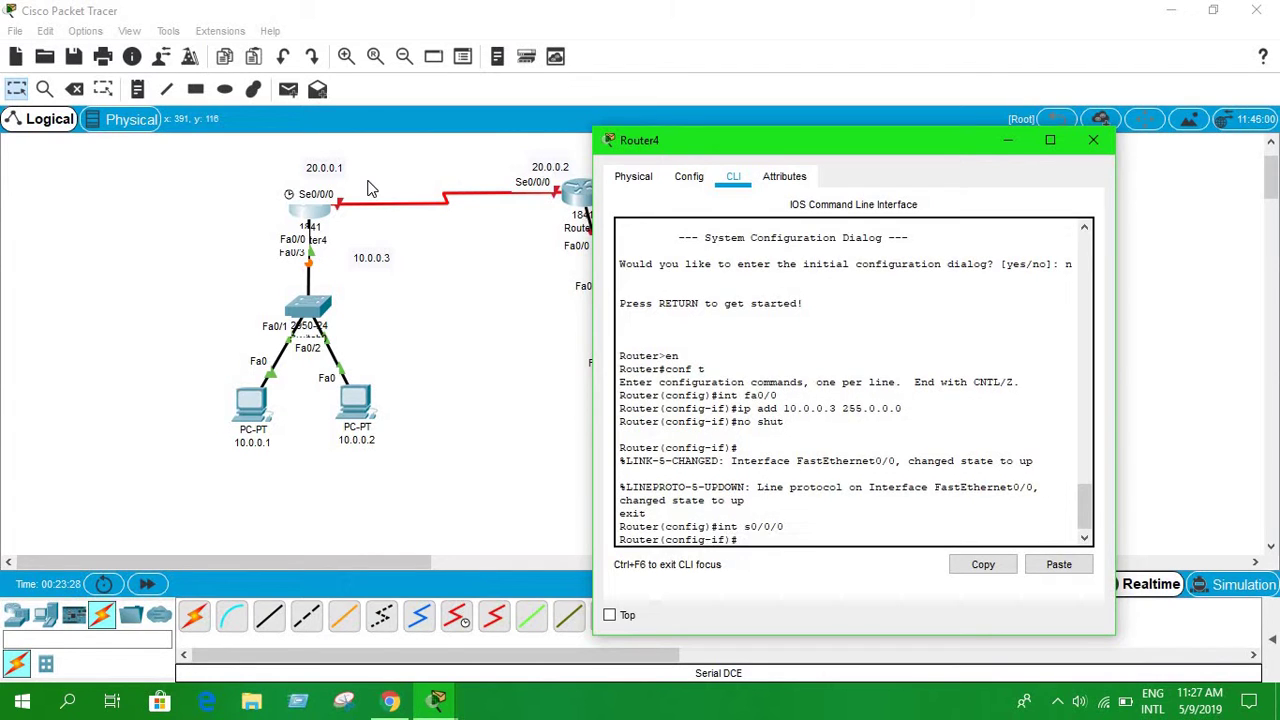
key(Up)
key(Up)
key(Up)
key(Up)
key(Left)
key(Left)
key(Left)
key(Left)
key(Left)
key(Left)
key(Left)
key(Left)
key(Left)
key(Left)
key(BackSpace)
text(2)
key(BackSpace)
text(2)
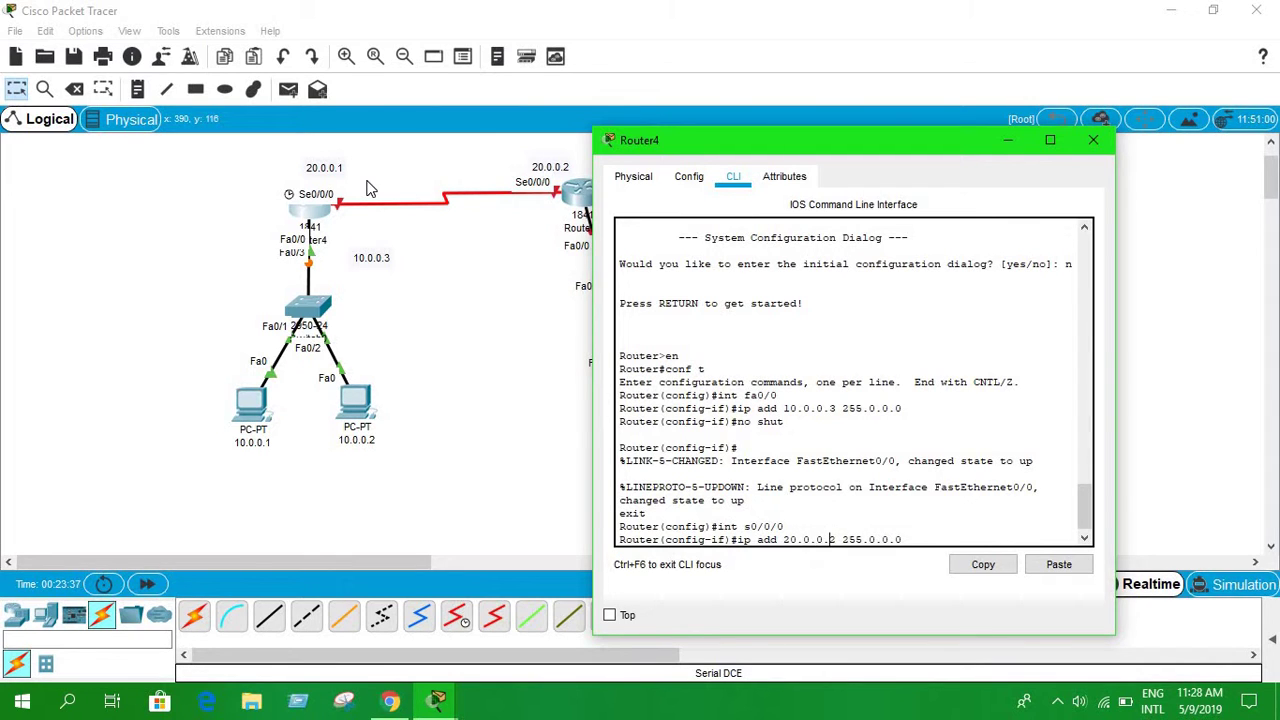
text(1)
key(Delete)
key(Return)
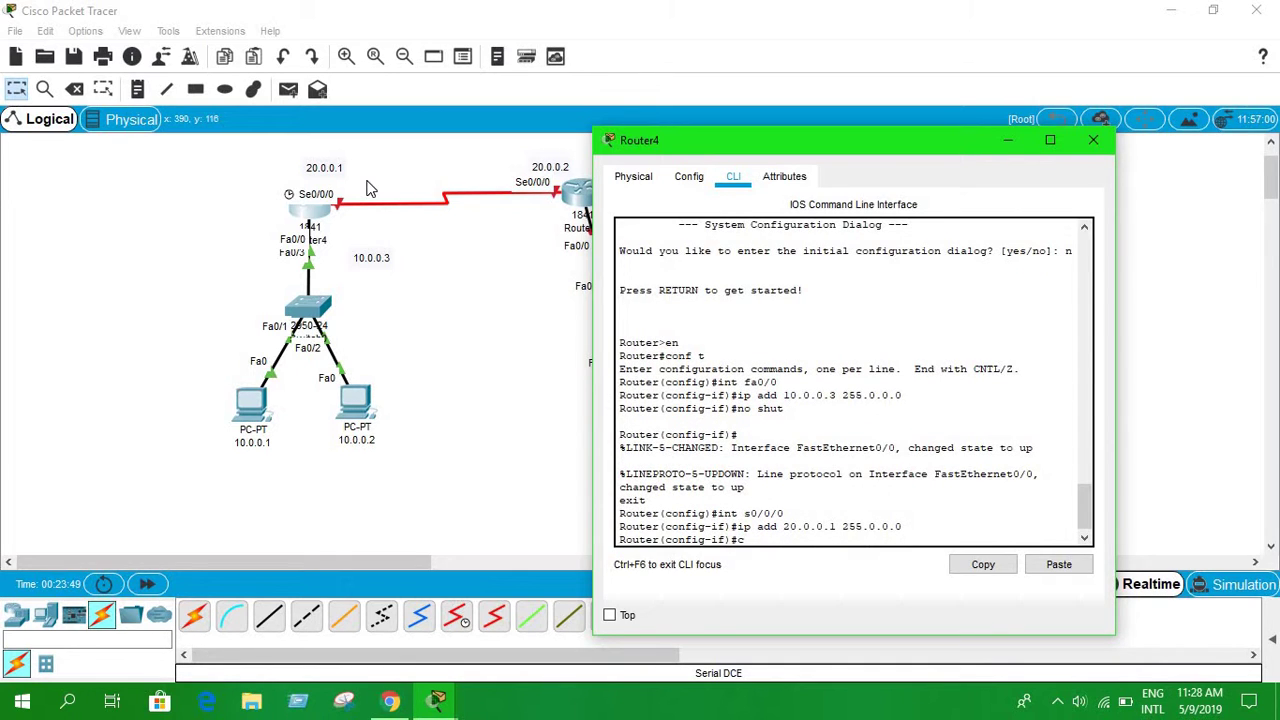
- Set the clock rate of Router4's s0/0/0 interface to 64000
text(clock rate)
key(BackSpace)
text(40000)
key(Return)
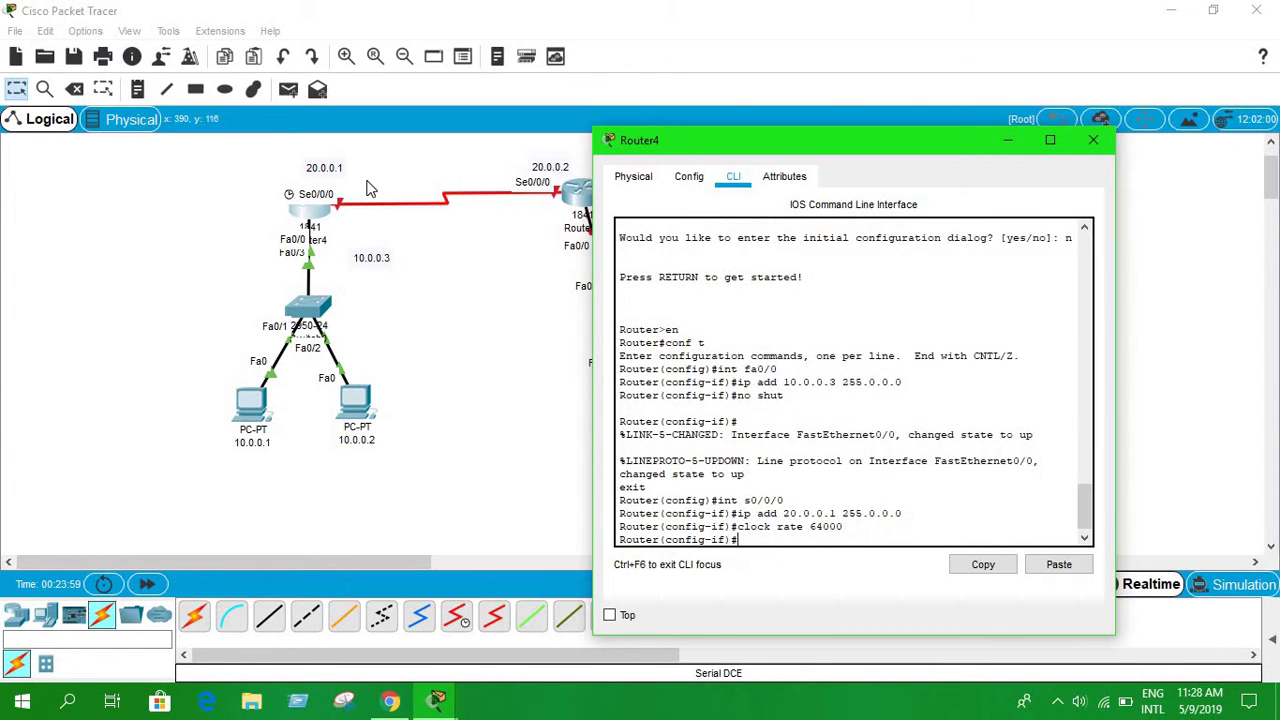
- Enable interface s0/0/0 on Router4 with no shut, exit interface configuration and close the router's window
text(no0 shut)
key(Left)
key(Left)
key(Left)
key(Left)
key(Left)
key(BackSpace)
key(Return)
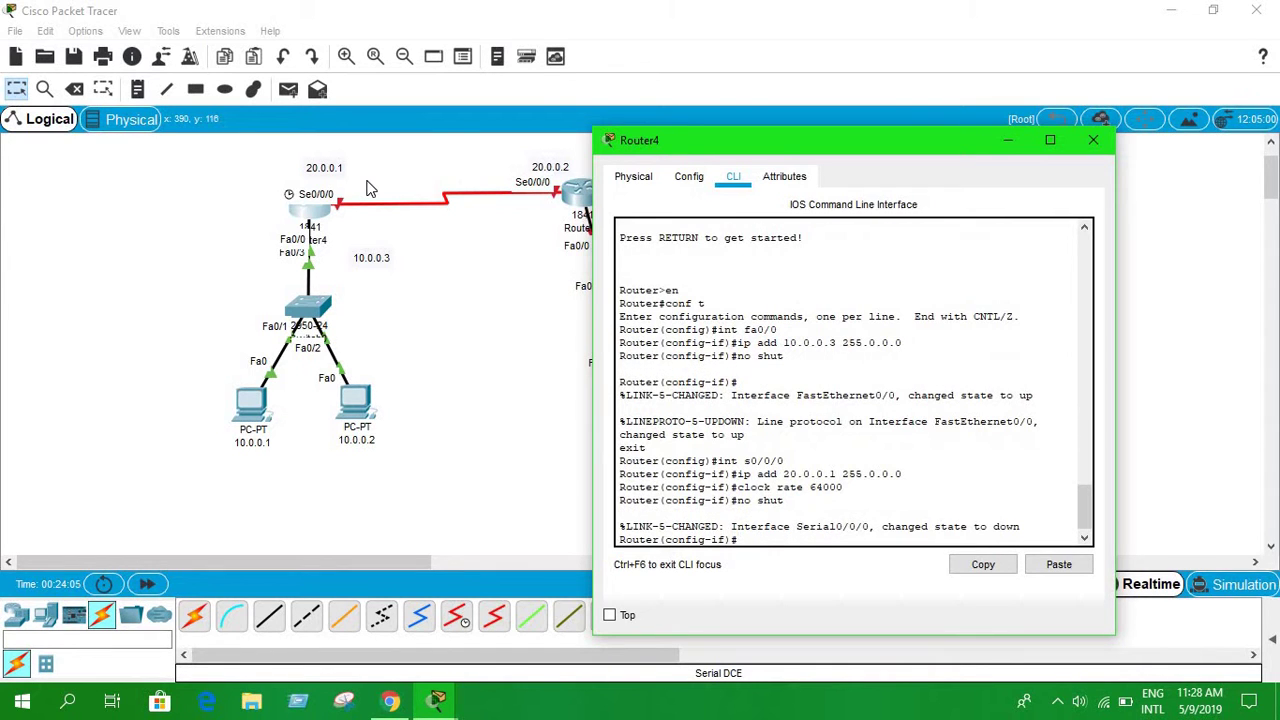
text(exit)
key(Return)
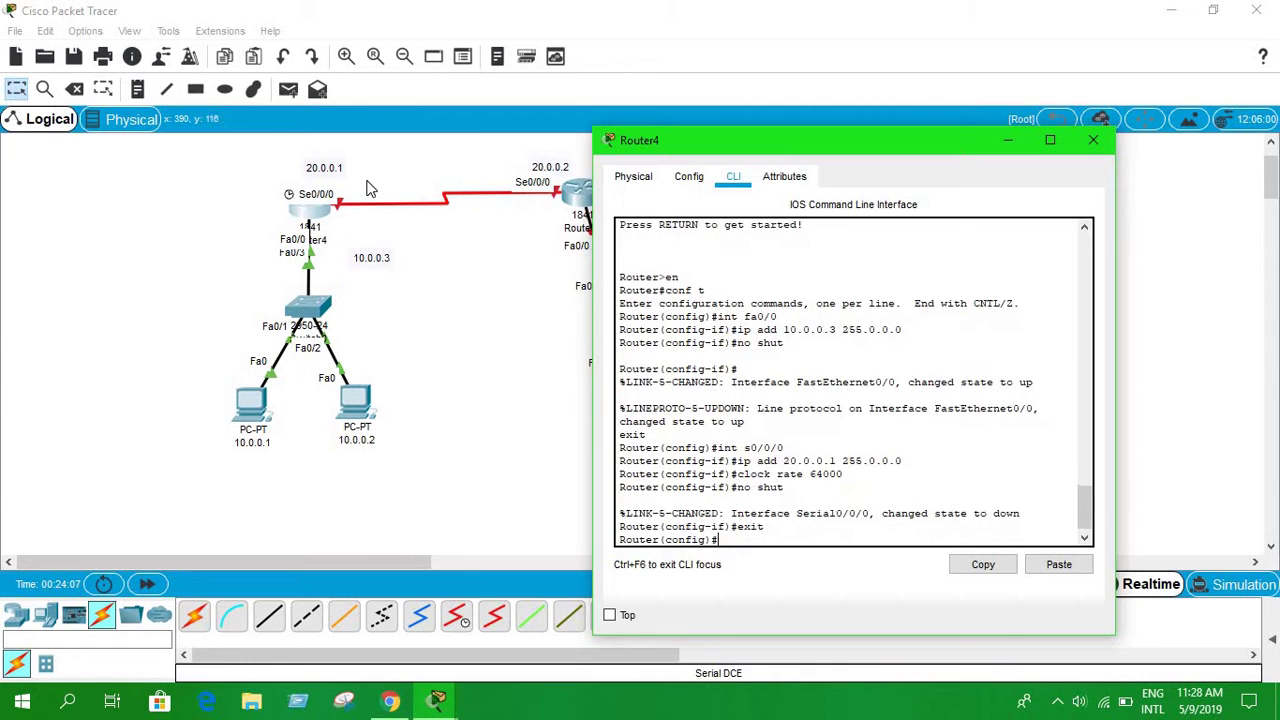
click(1093, 140)
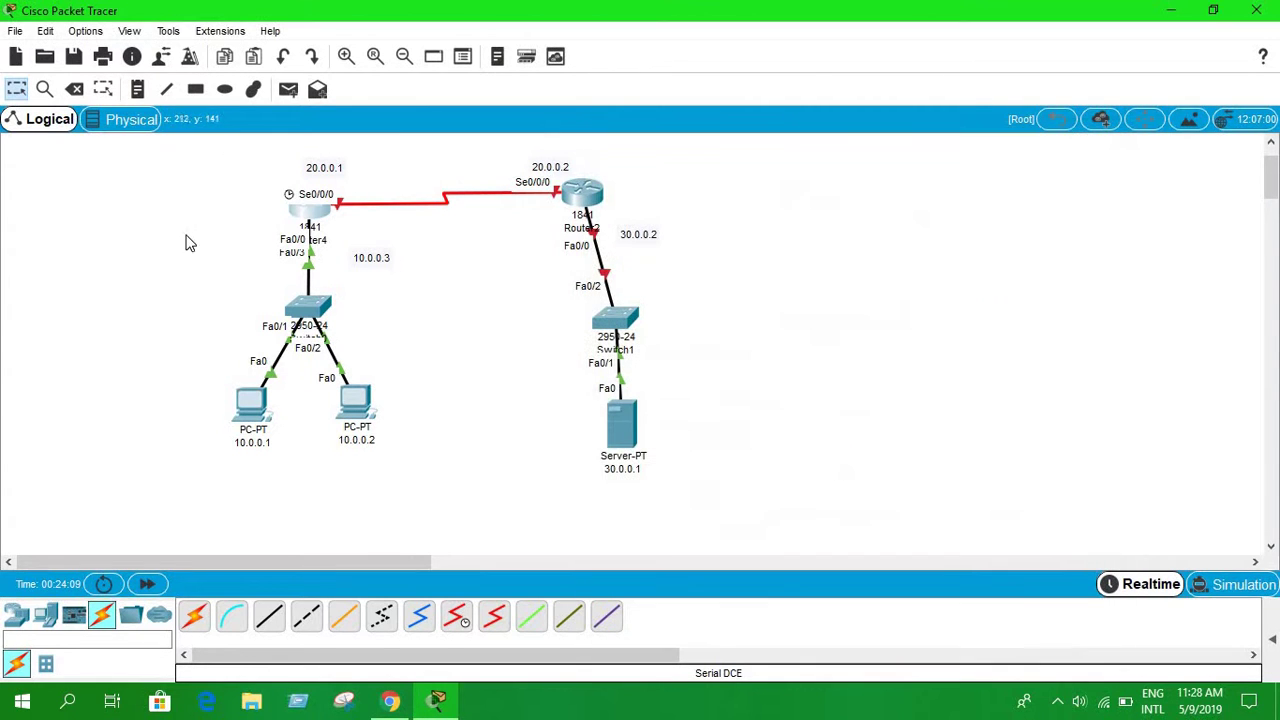
- In Router2's command line, decline the initial configuration dialog and enter global configuration mode with en and conf t
click(577, 207)
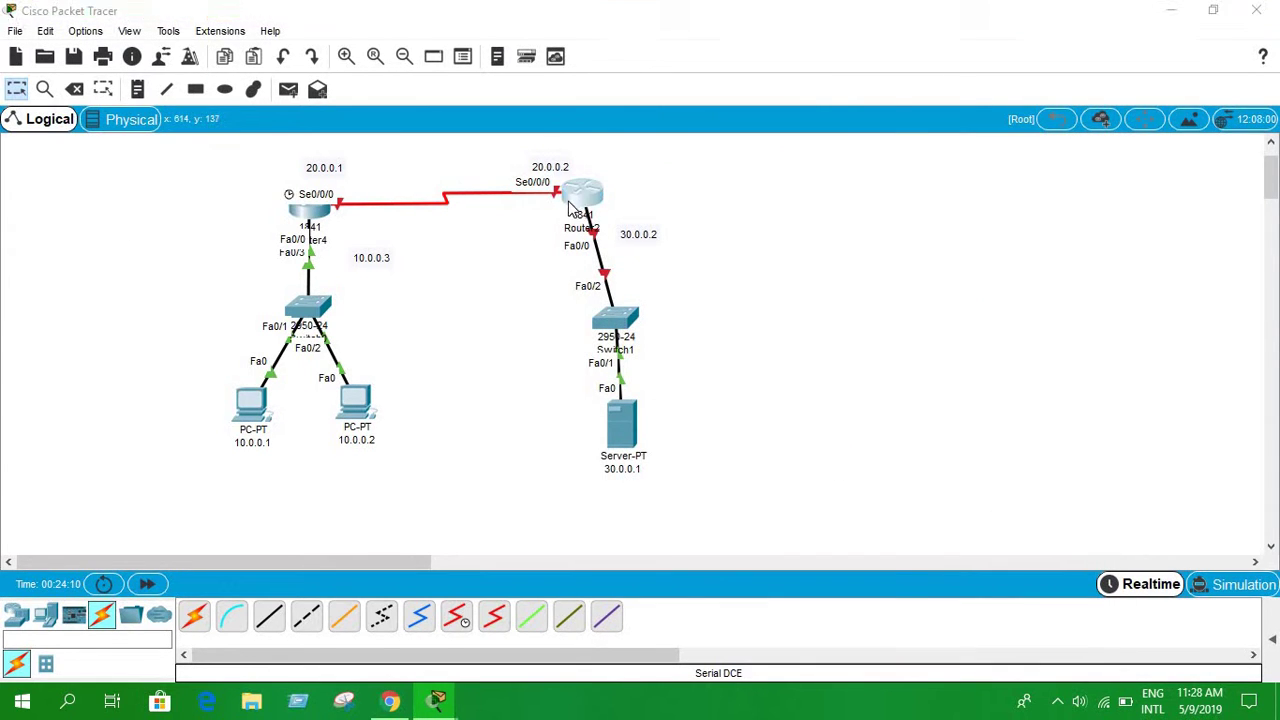
click(520, 153)
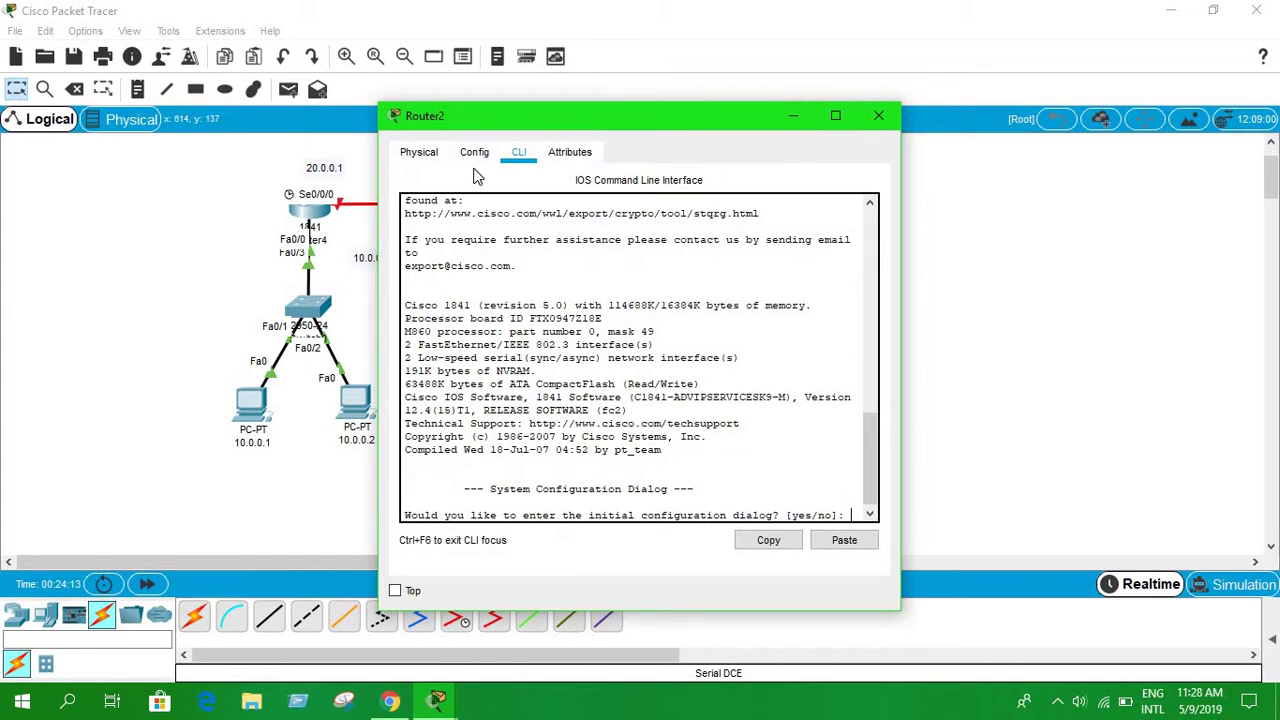
text(n)
key(Return)
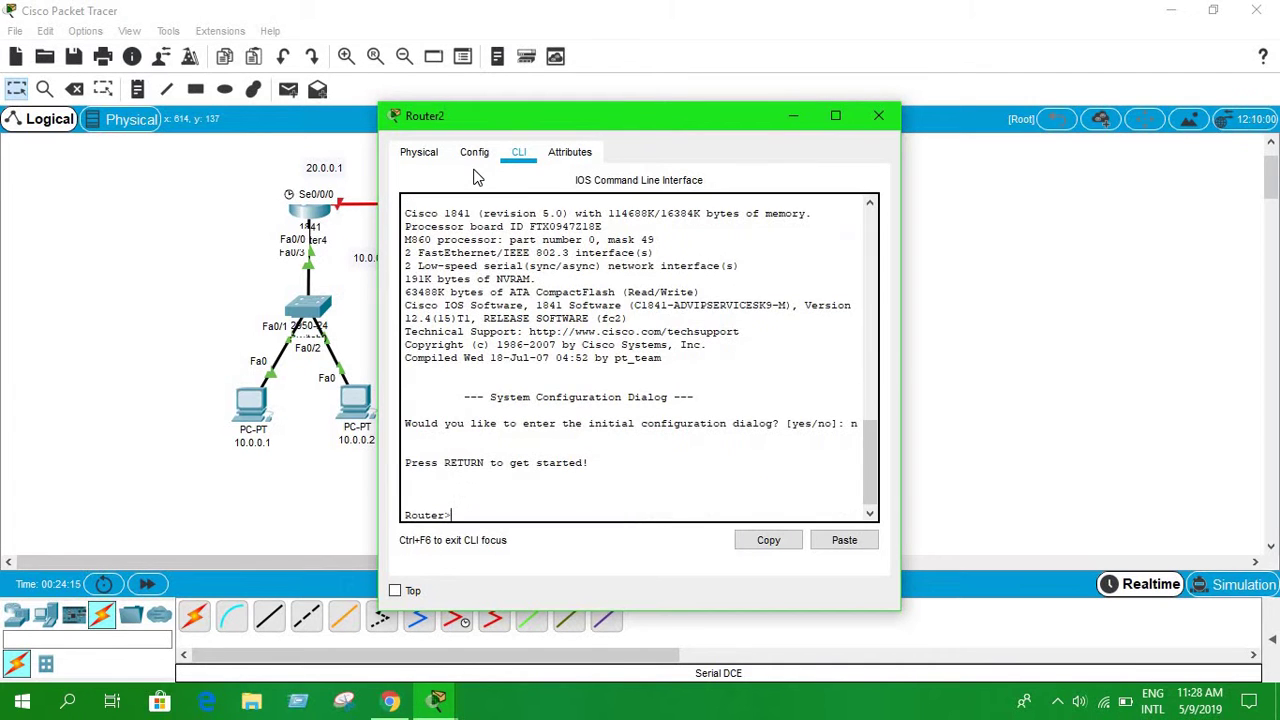
text(en)
key(Return)
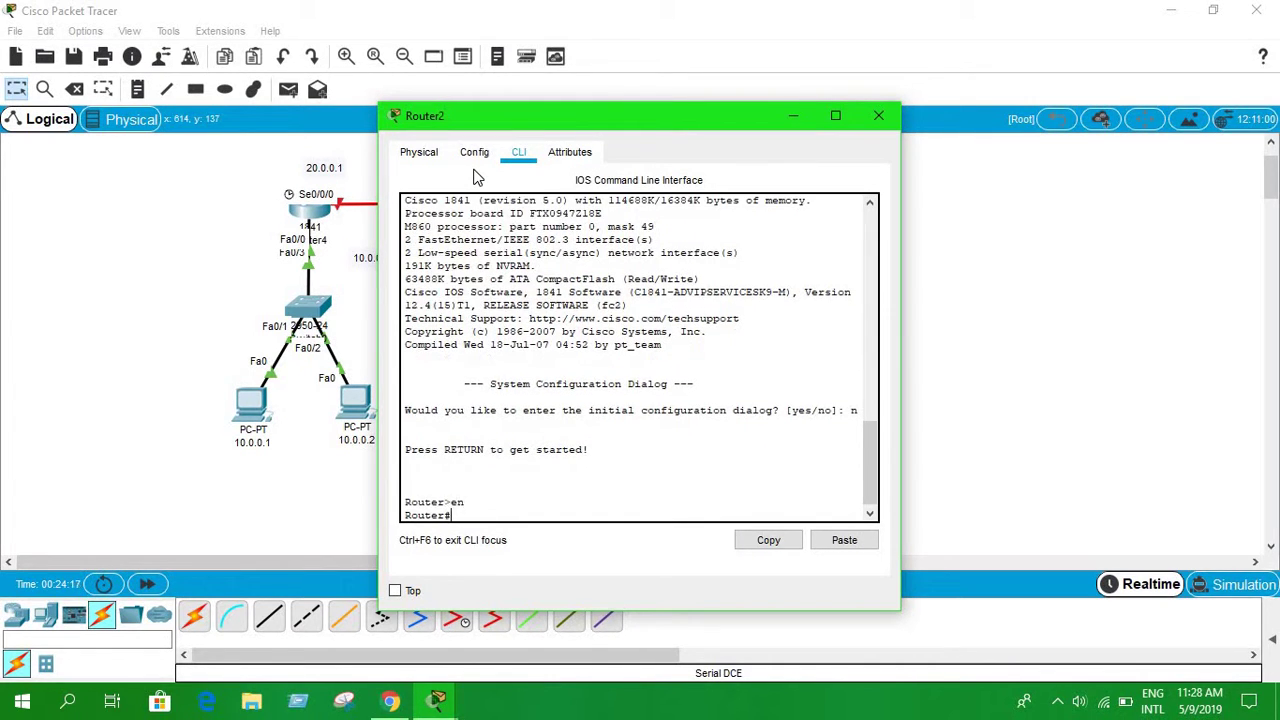
text(con ft)
key(Left)
key(Left)
key(BackSpace)
key(Right)
key(Return)
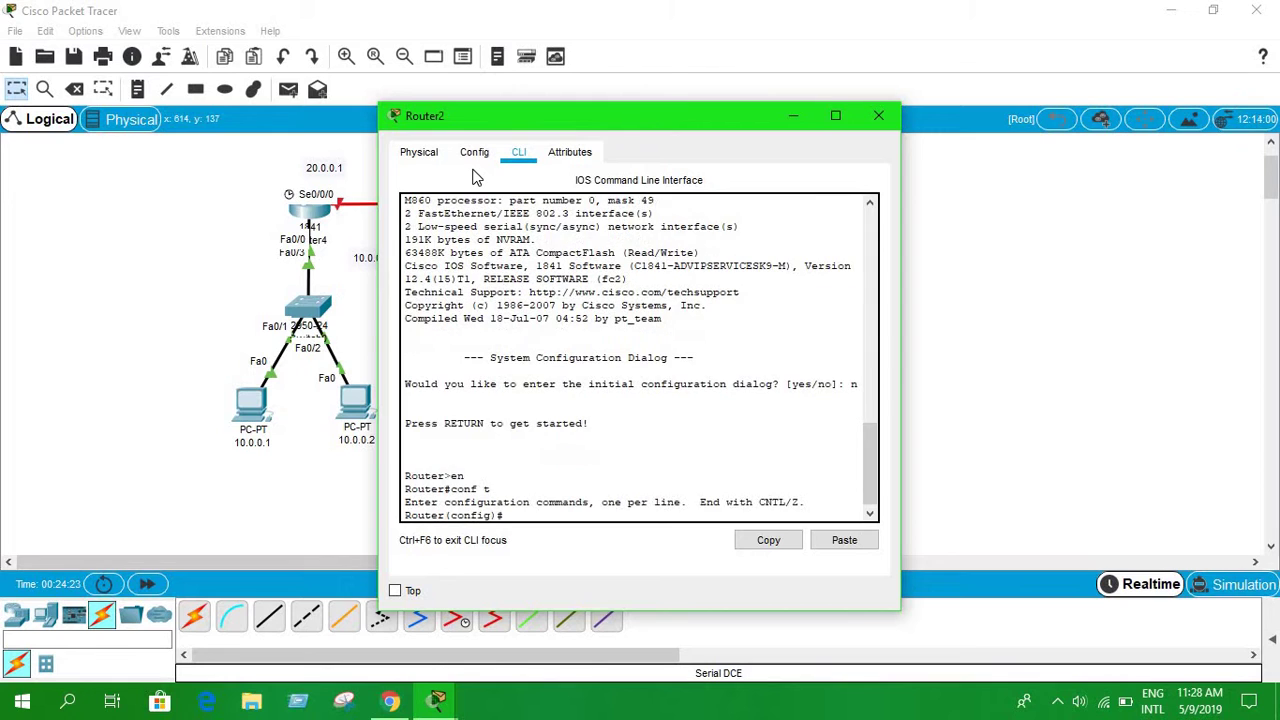
- Assign IP address 30.0.0.2 with mask 255.0.0.0 to interface fa0/0 on Router2
text(int)
drag(628, 120, 212, 164)
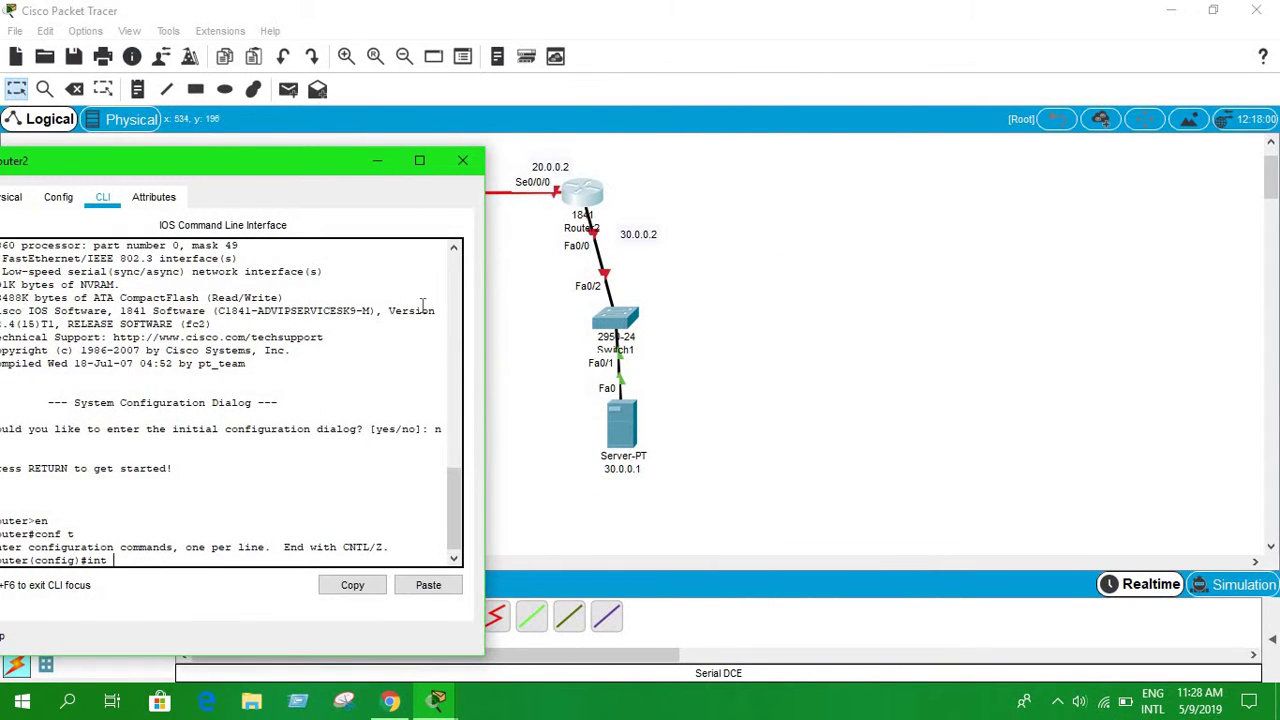
text(fa0/0)
key(Return)
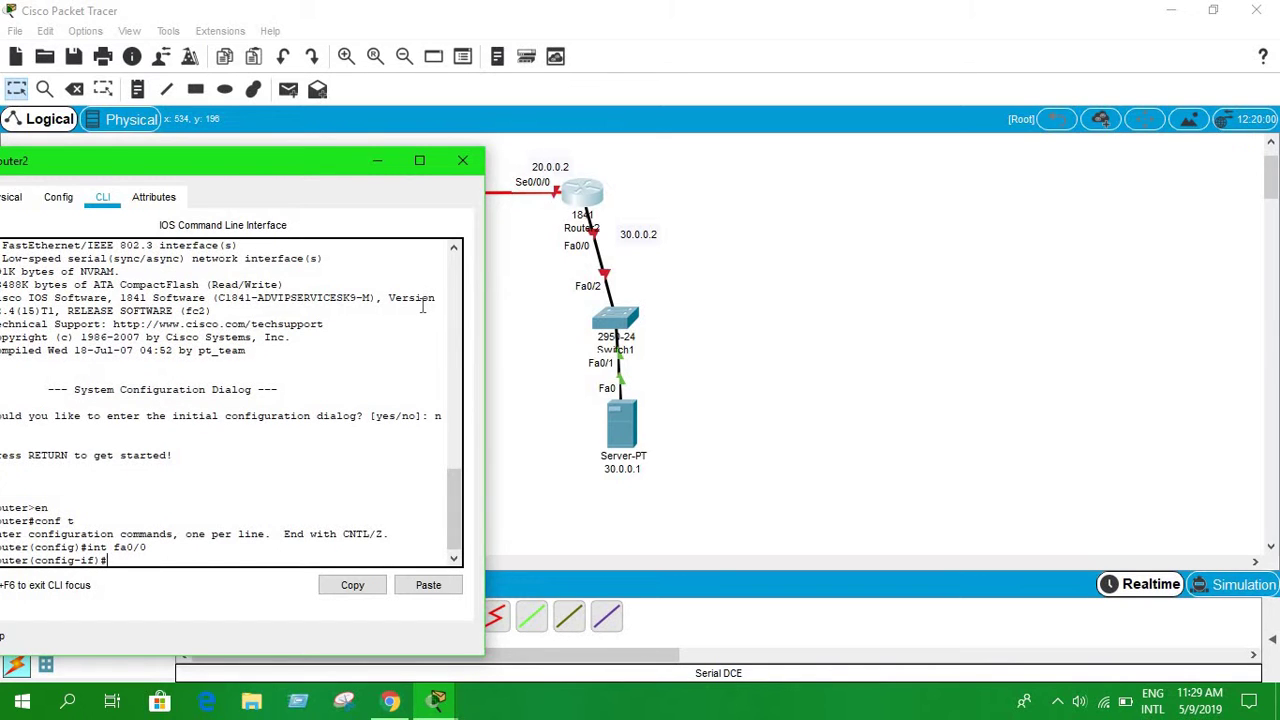
text(ip addd)
key(BackSpace)
text(30.0.0.2 255.0.0.0)
key(Return)
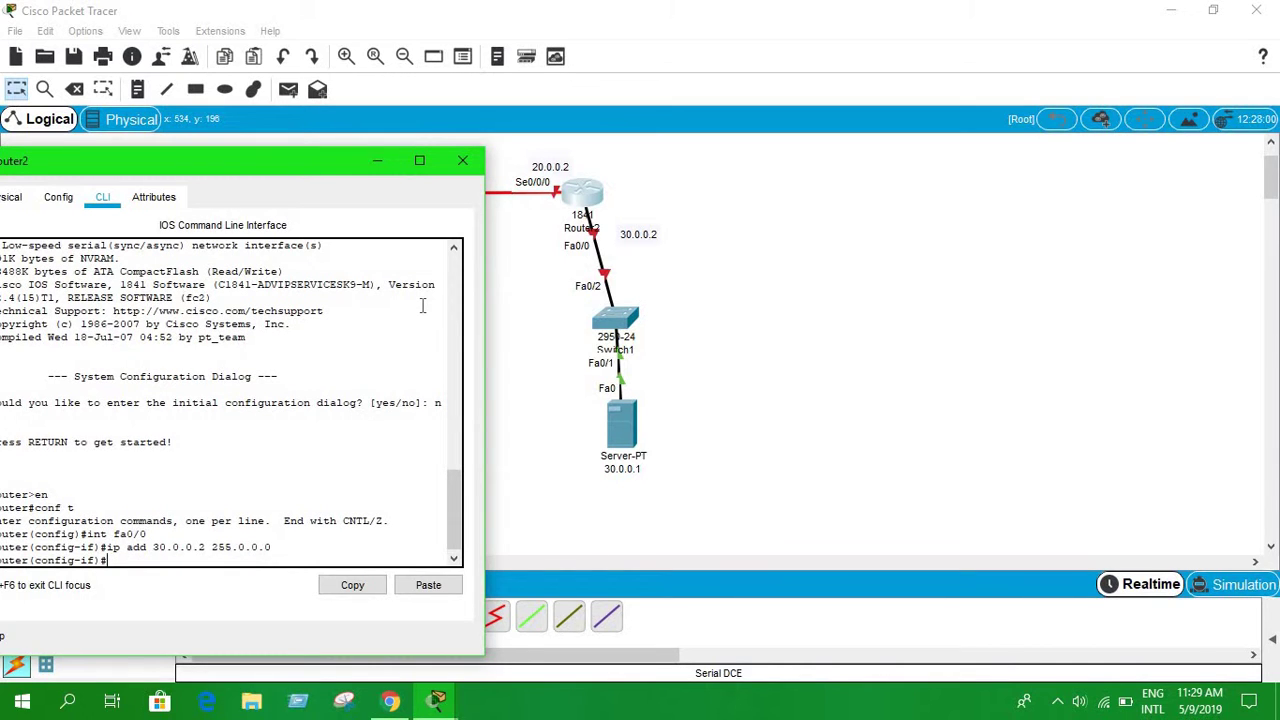
- Enable interface fa0/0 on Router2 with no shut and return to global configuration mode
text(no shut)
key(Return)
text(exit)
key(Return)
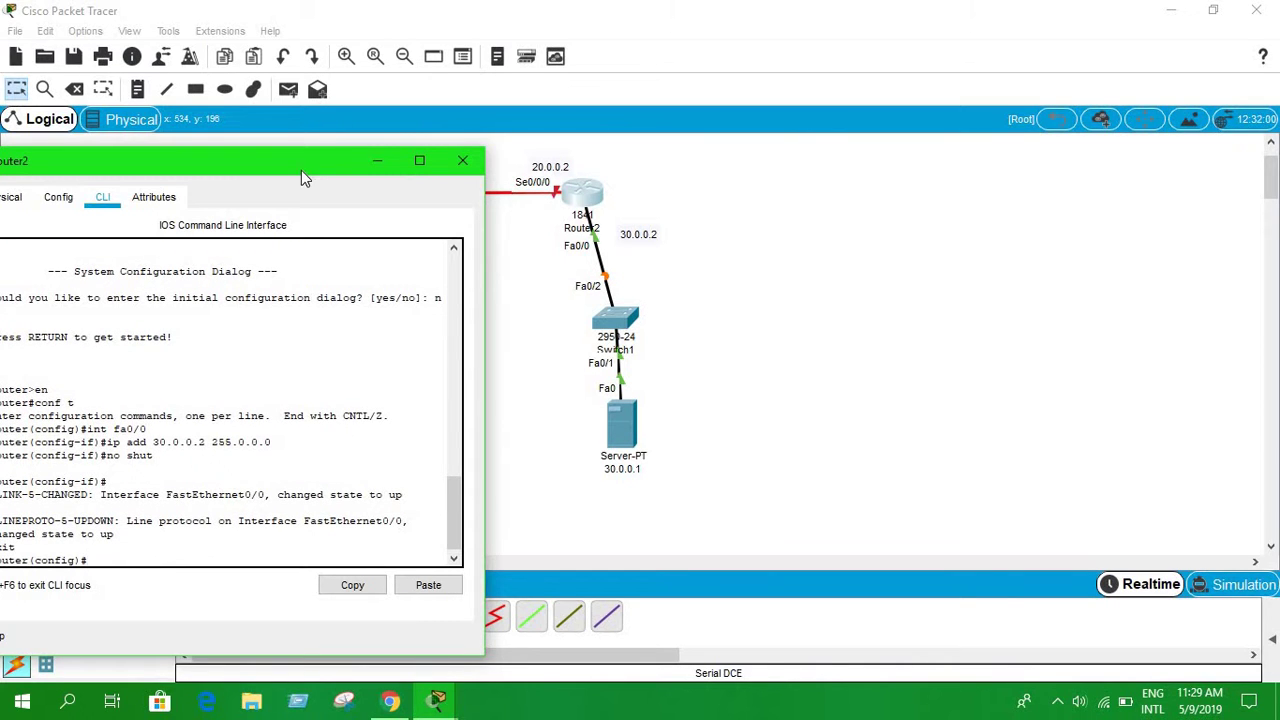
- Assign IP address 20.0.0.2 with mask 255.0.0.0 to interface s0/0/0 on Router2
drag(301, 170, 1005, 116)
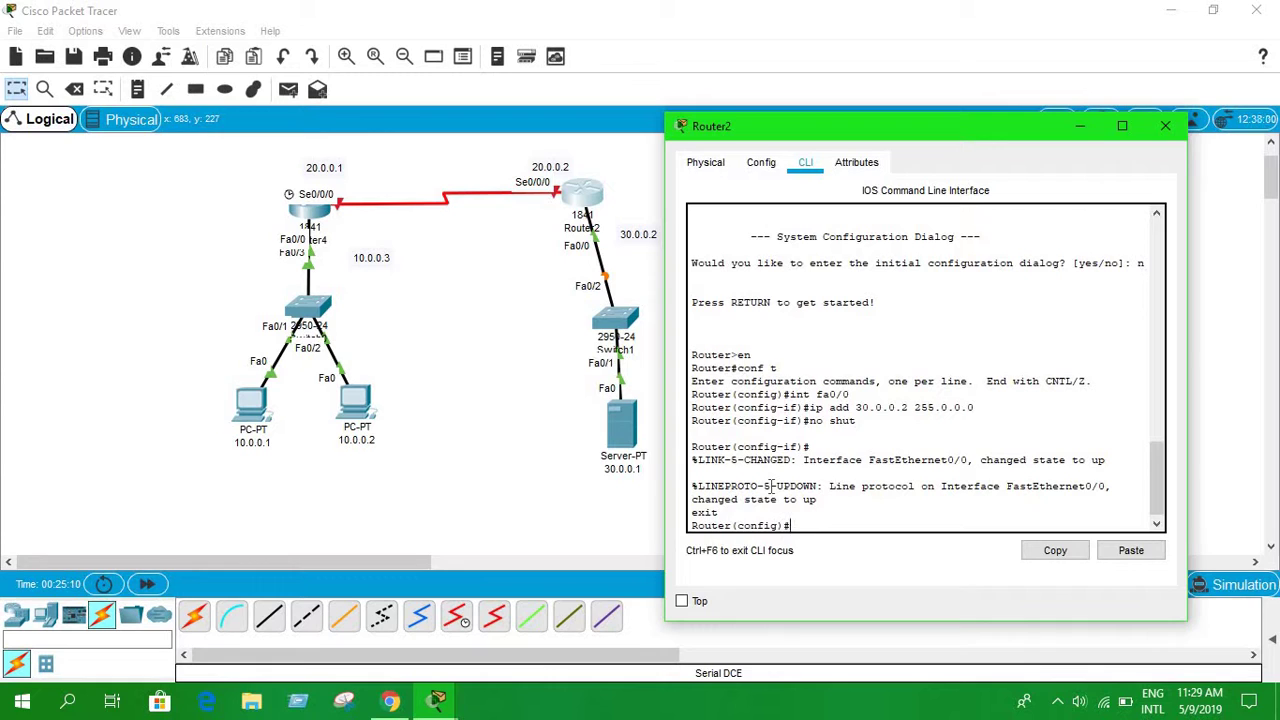
text(int s0/-0/)
key(BackSpace)
text(00)
key(Return)
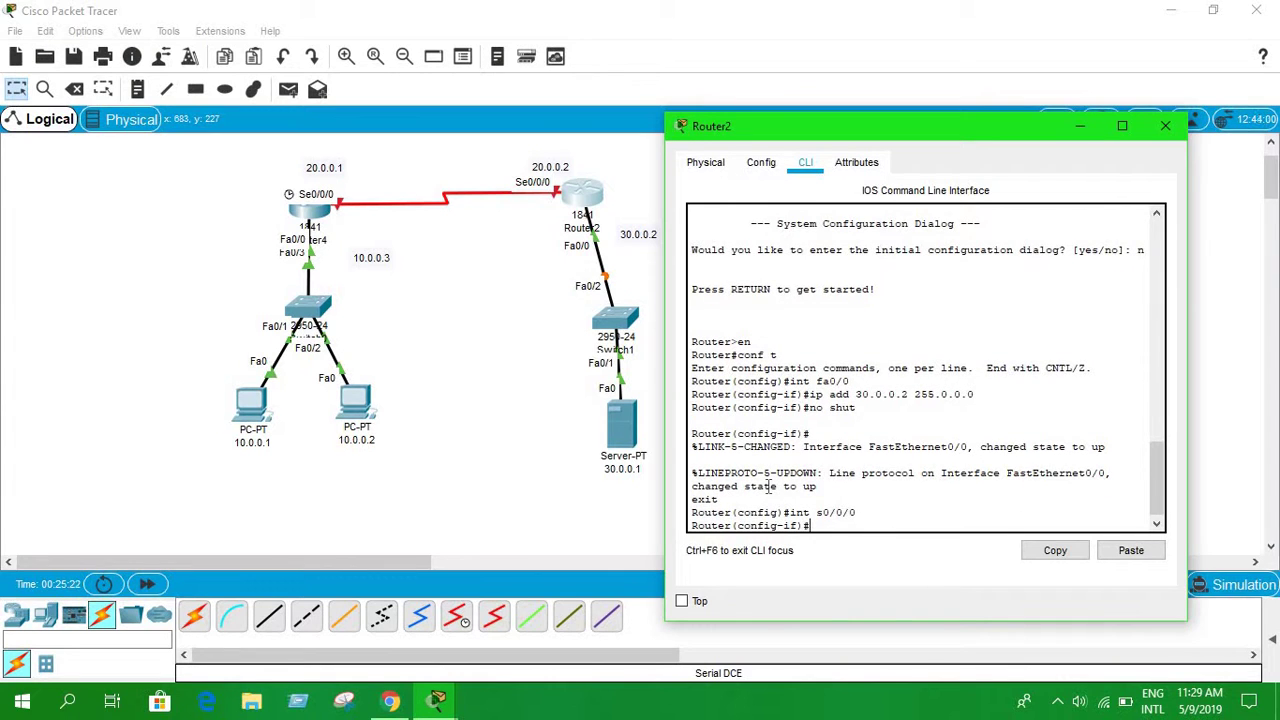
text(exit)
key(Up)
key(Up)
key(Up)
key(Up)
key(Left)
key(Left)
key(Left)
key(Left)
key(Left)
key(Left)
key(Left)
key(Left)
key(Left)
key(Left)
key(Left)
key(Left)
key(Left)
key(Left)
key(Left)
key(Left)
key(Left)
key(BackSpace)
text(2)
key(Right)
key(Right)
key(Right)
key(Right)
key(Right)
key(Right)
key(Right)
key(Right)
key(Right)
key(Return)
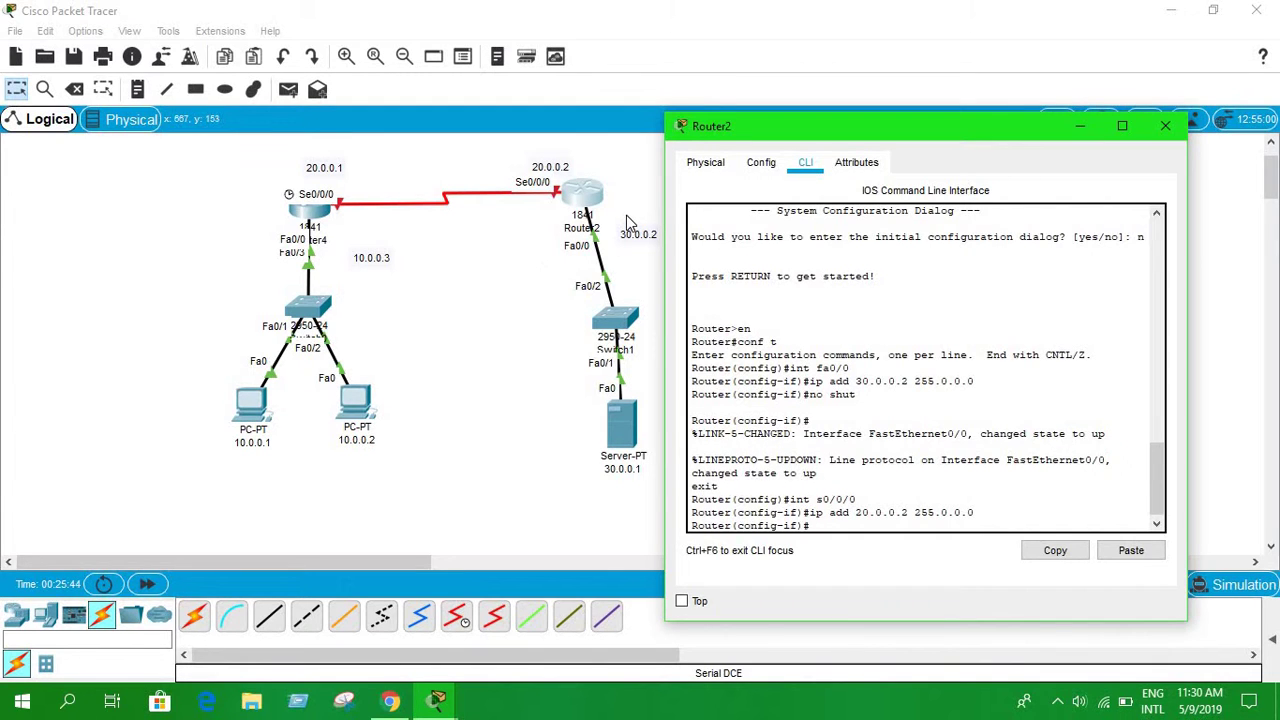
- Enable interface s0/0/0 on Router2 with no shut, exit interface configuration and close the router's window
text(no shut)
key(Return)
text(exit)
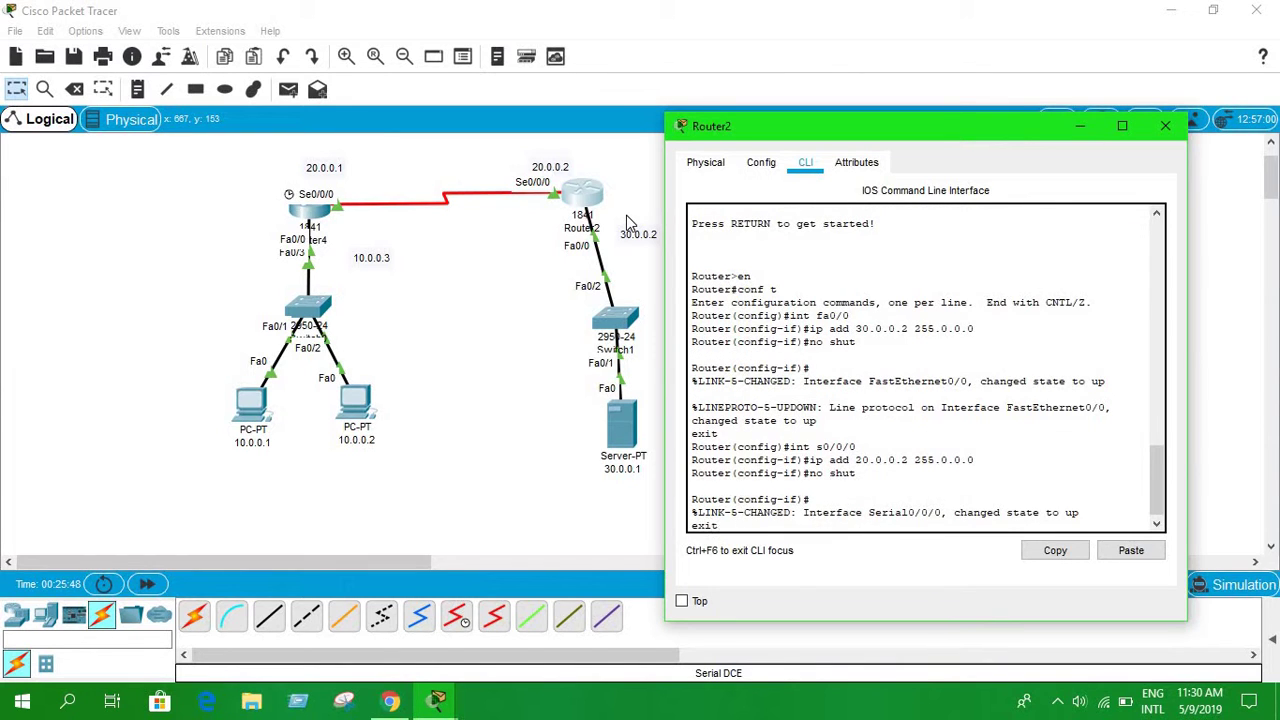
key(Return)
key(Return)
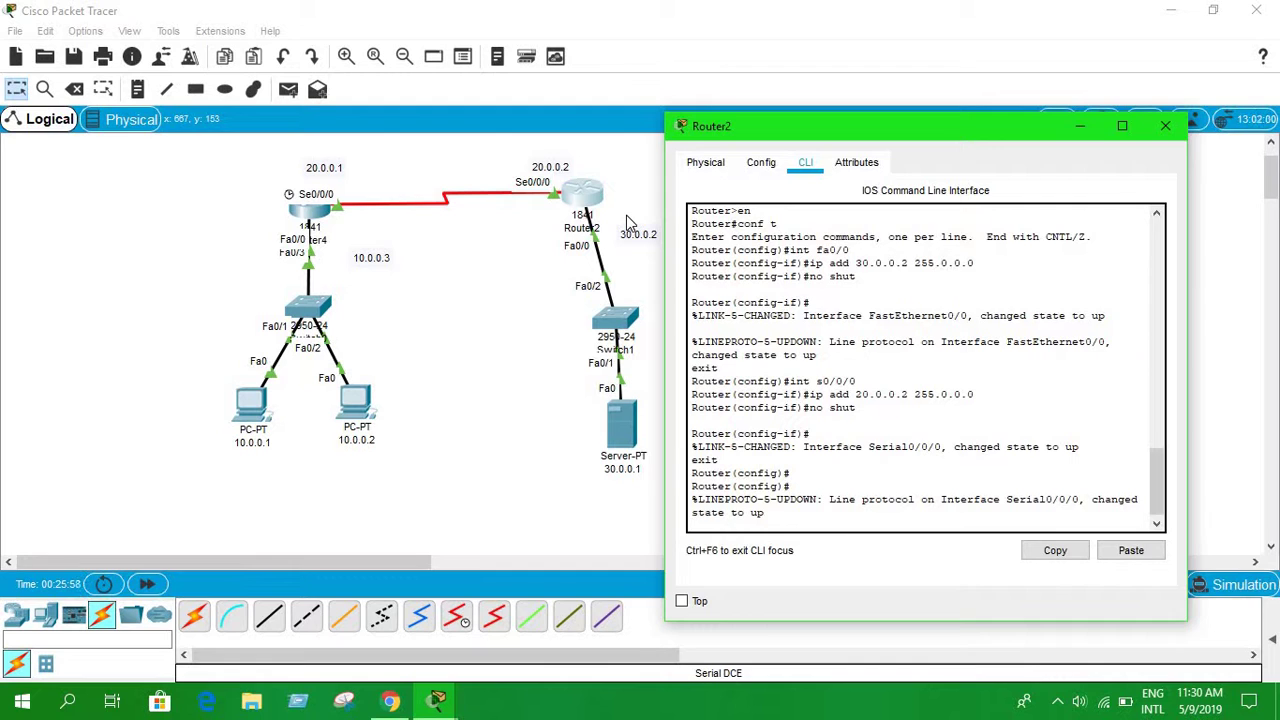
key(Return)
key(Return)
key(Return)
key(Return)
key(Return)
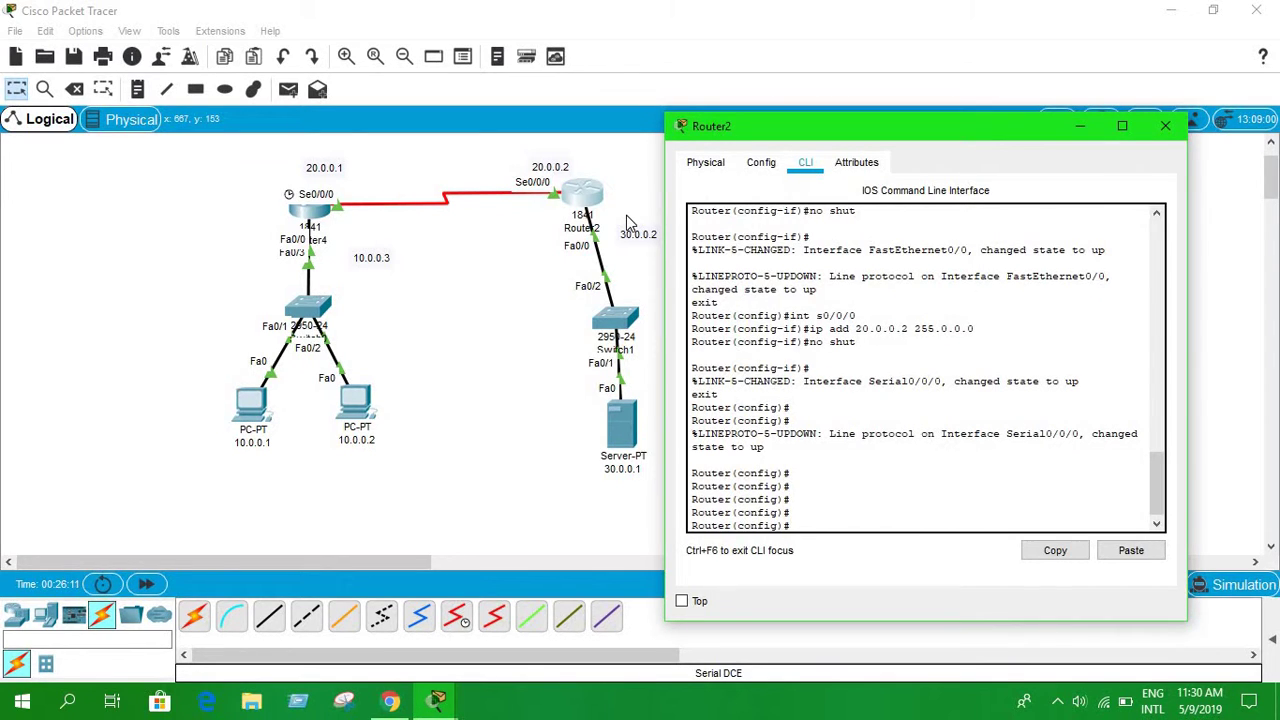
click(1165, 126)
- On Router4, create access-list 10 permitting network 10.0.0.0 with wildcard mask 0.255.255.255
click(310, 207)
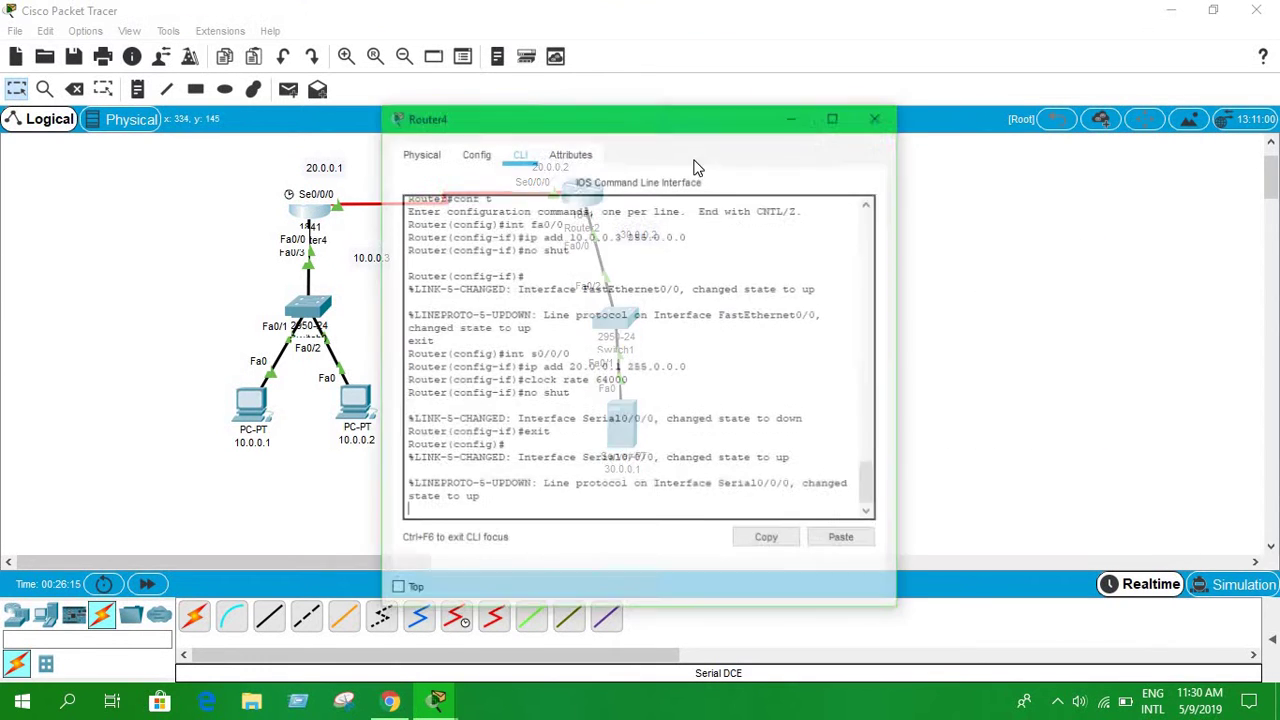
drag(701, 132, 858, 77)
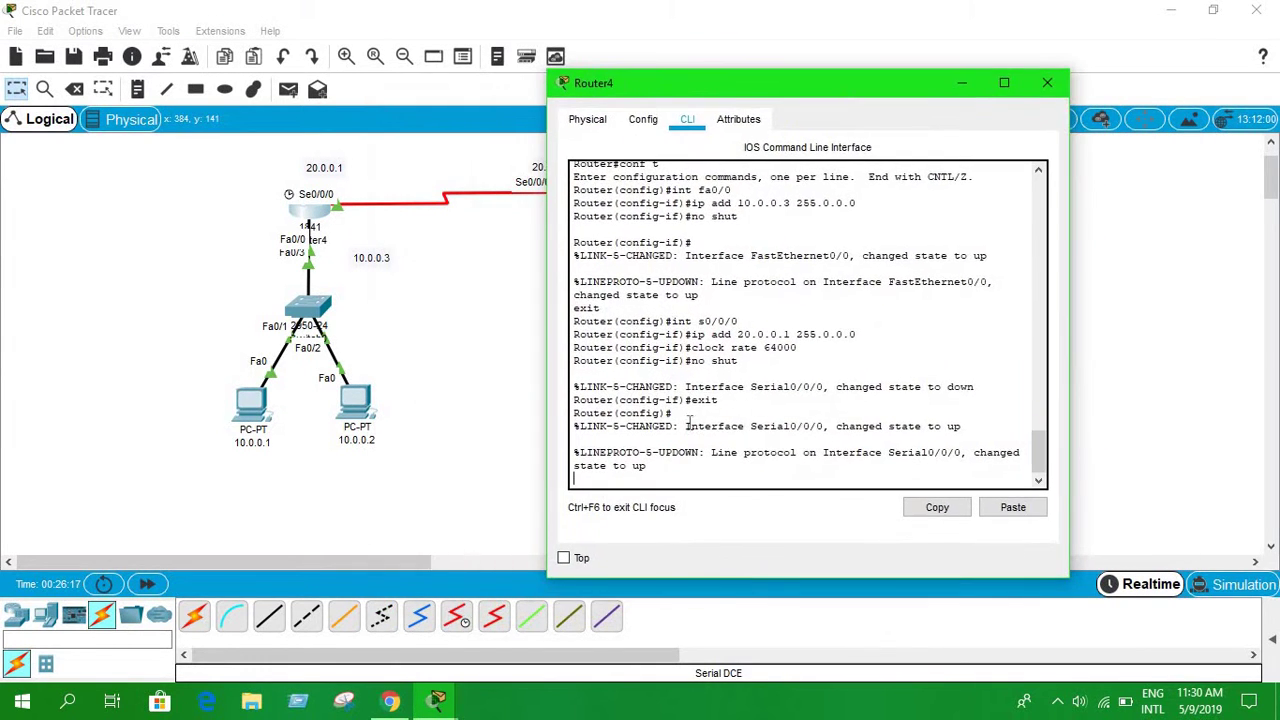
key(Return)
key(Return)
key(Return)
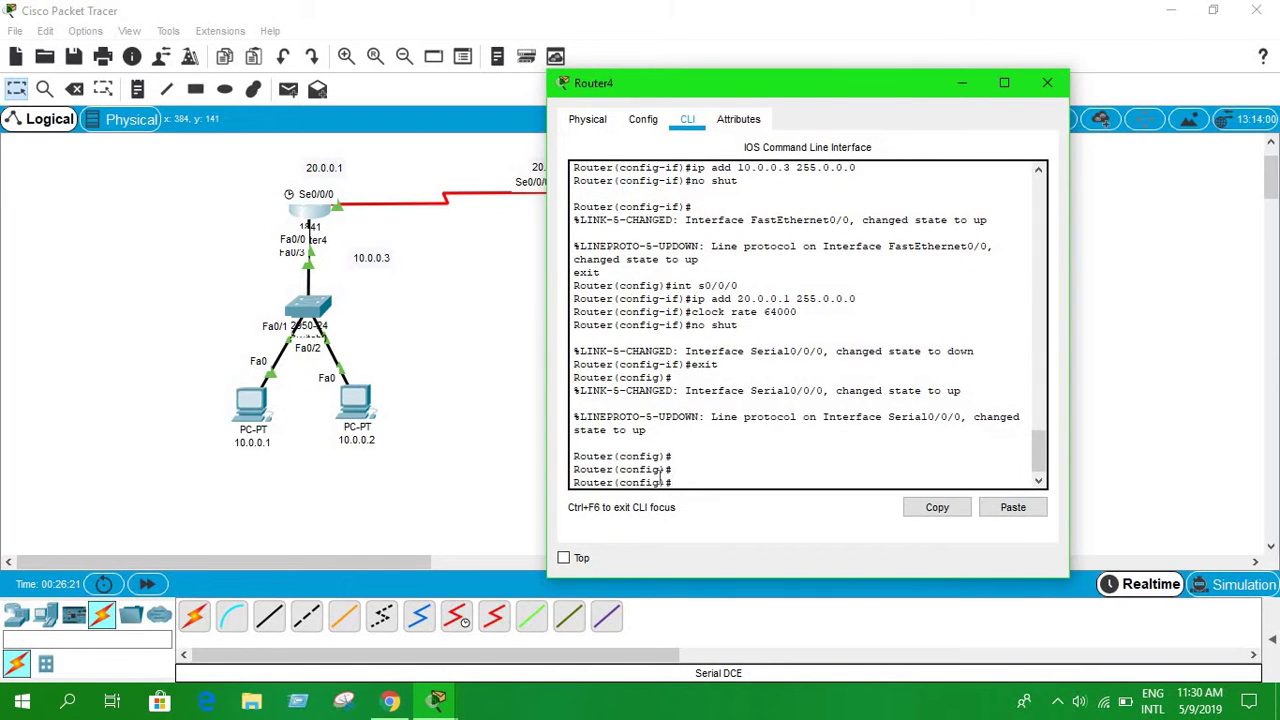
text(acc)
key(Tab)
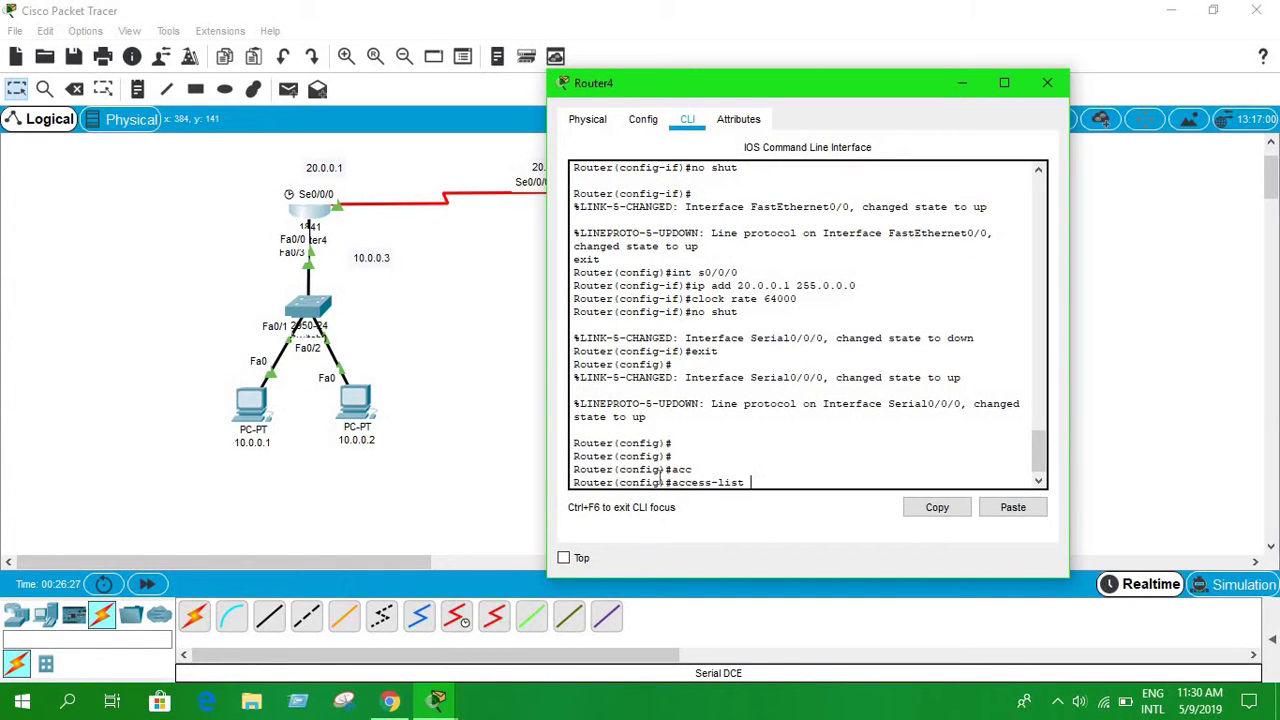
text(10 permit)
text(10.0)
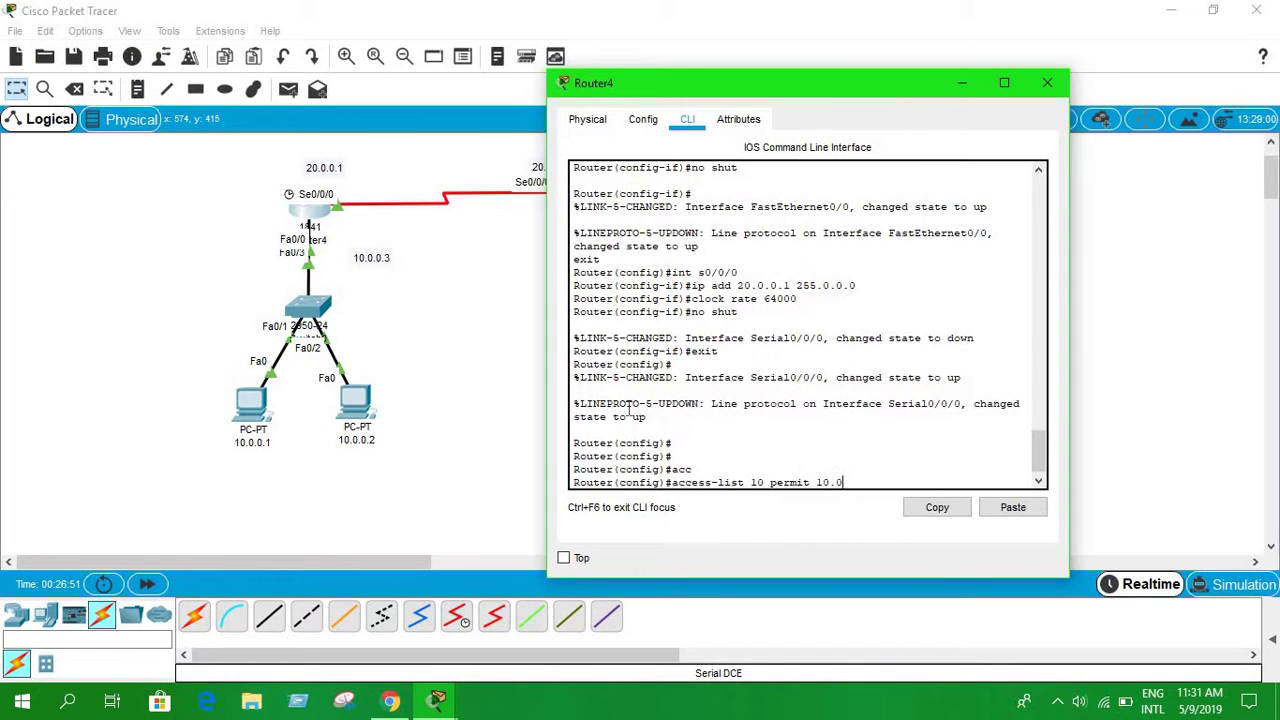
text(.0.0)
text(0.)
text(255)
text(55.255)
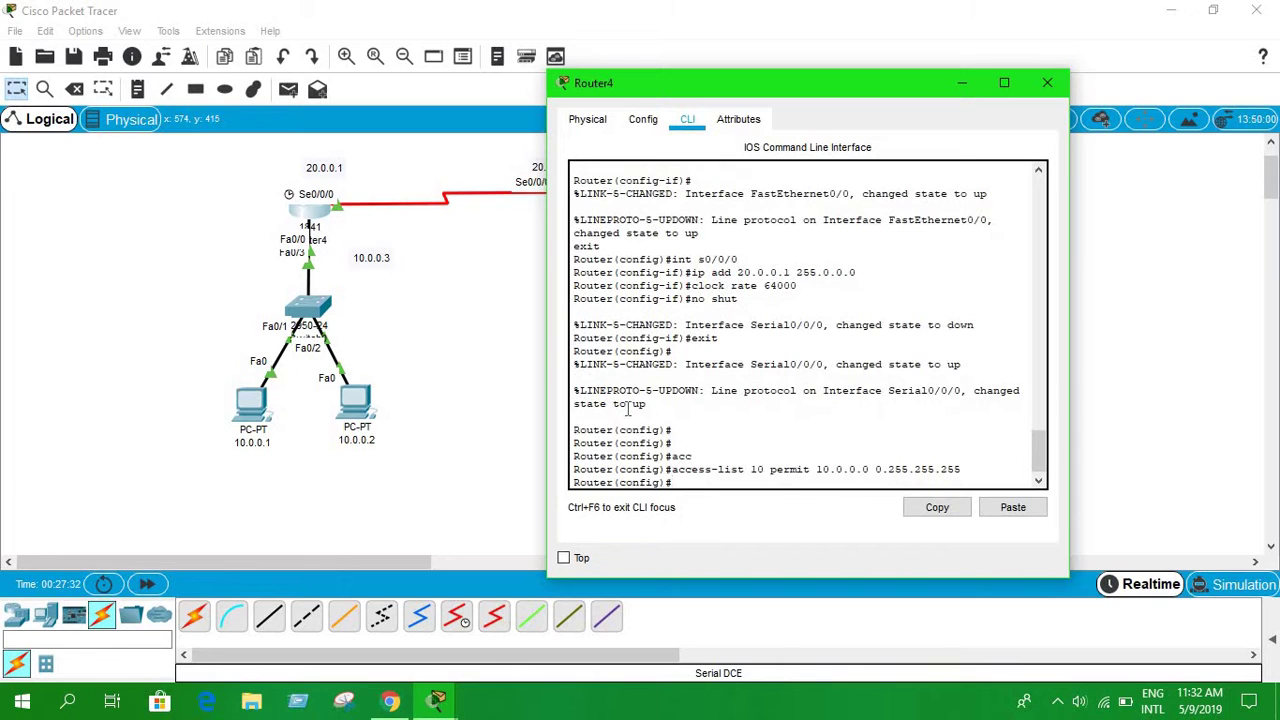
- Try to create NAT pool public on Router4 with addresses 20.0.0.1 and 200.0.10 and mask 255.255.255.240
text(ip naat p)
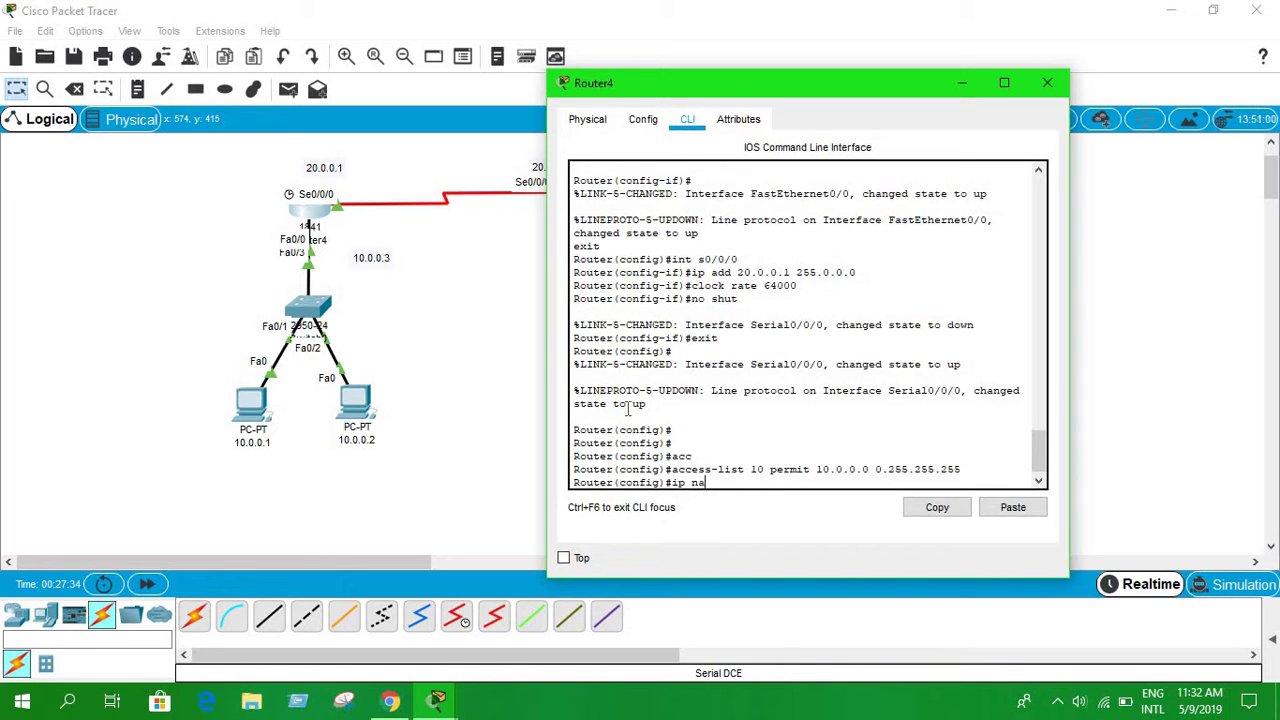
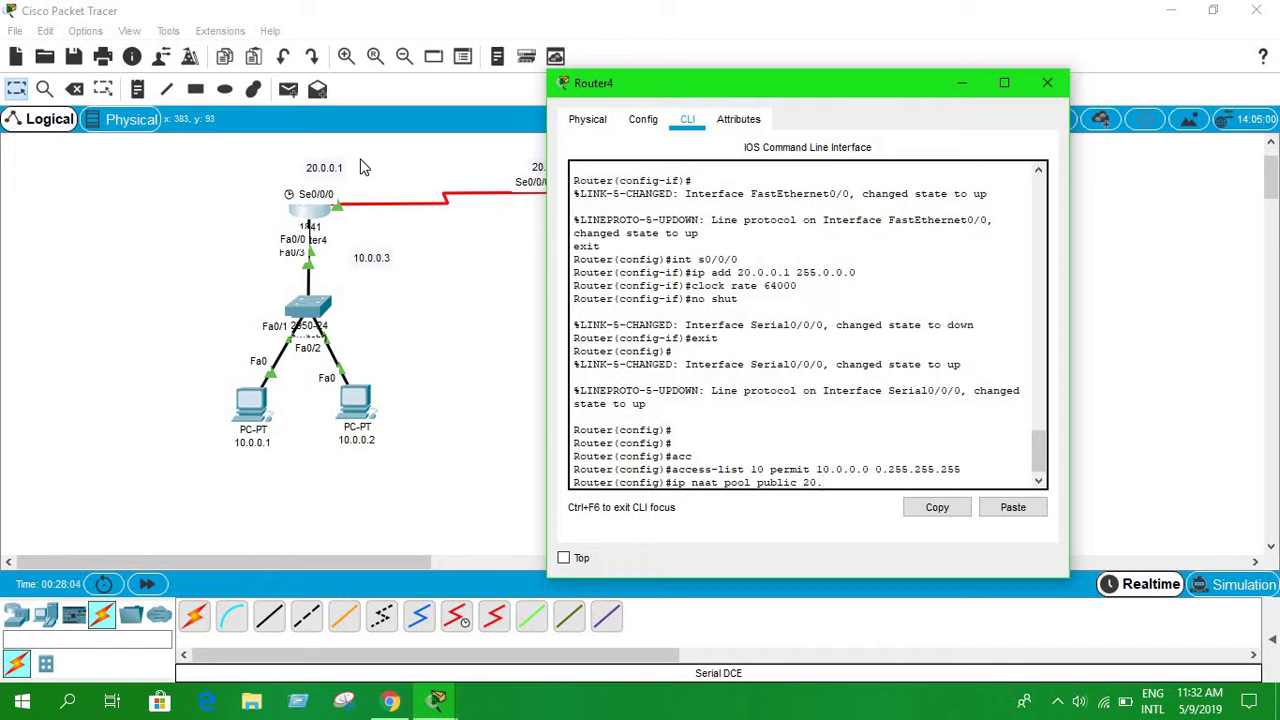
text(0.)
text(0.1)
text( 20.,0)
text(.010)
key(Left)
key(Left)
text(.)
key(Left)
key(Left)
key(Left)
key(Left)
key(BackSpace)
key(BackSpace)
key(Left)
key(Left)
key(Left)
key(Left)
key(Left)
key(Left)
key(Left)
key(Left)
key(Left)
key(Left)
key(Left)
key(Left)
key(Left)
key(Left)
key(Left)
key(Left)
key(Left)
key(Left)
key(Left)
key(Left)
key(Left)
key(Left)
key(Left)
key(Left)
key(Left)
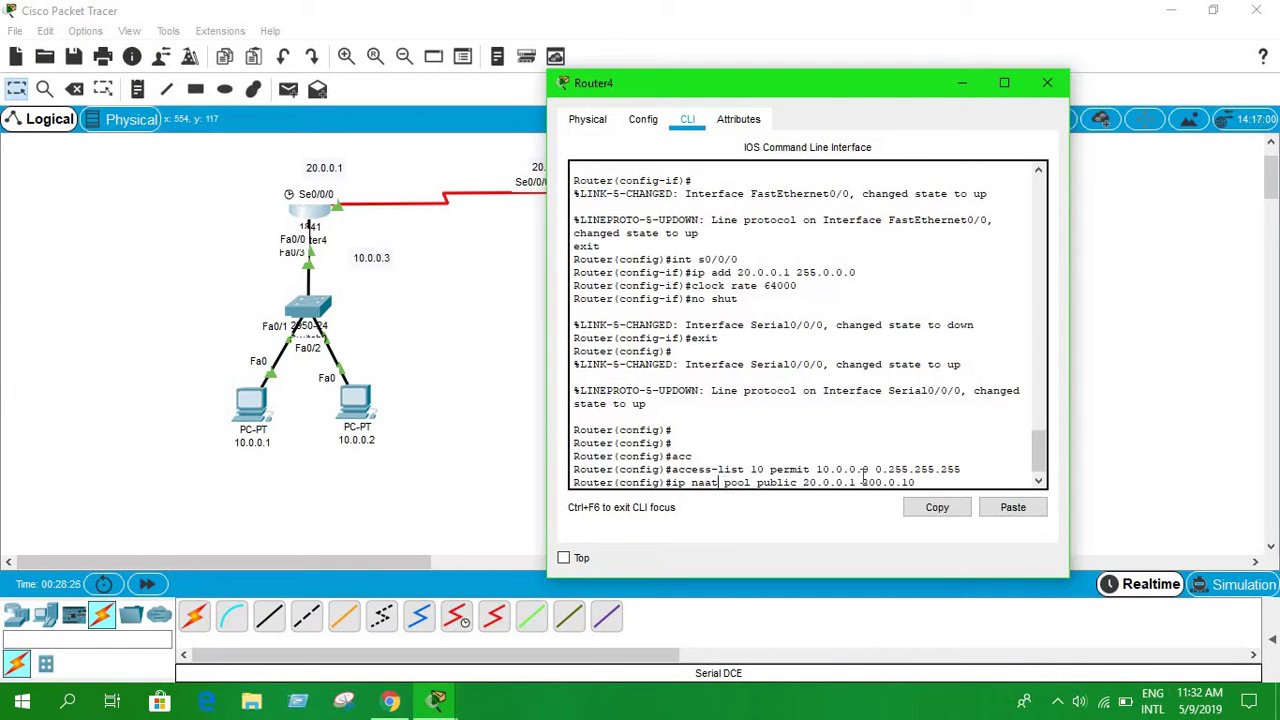
key(BackSpace)
key(BackSpace)
key(Right)
key(Right)
key(Right)
key(Right)
key(Right)
key(Right)
key(Right)
key(Right)
key(Right)
key(Right)
key(Right)
key(Right)
key(Right)
key(Right)
key(Right)
key(Right)
key(Right)
key(Right)
key(Right)
key(Right)
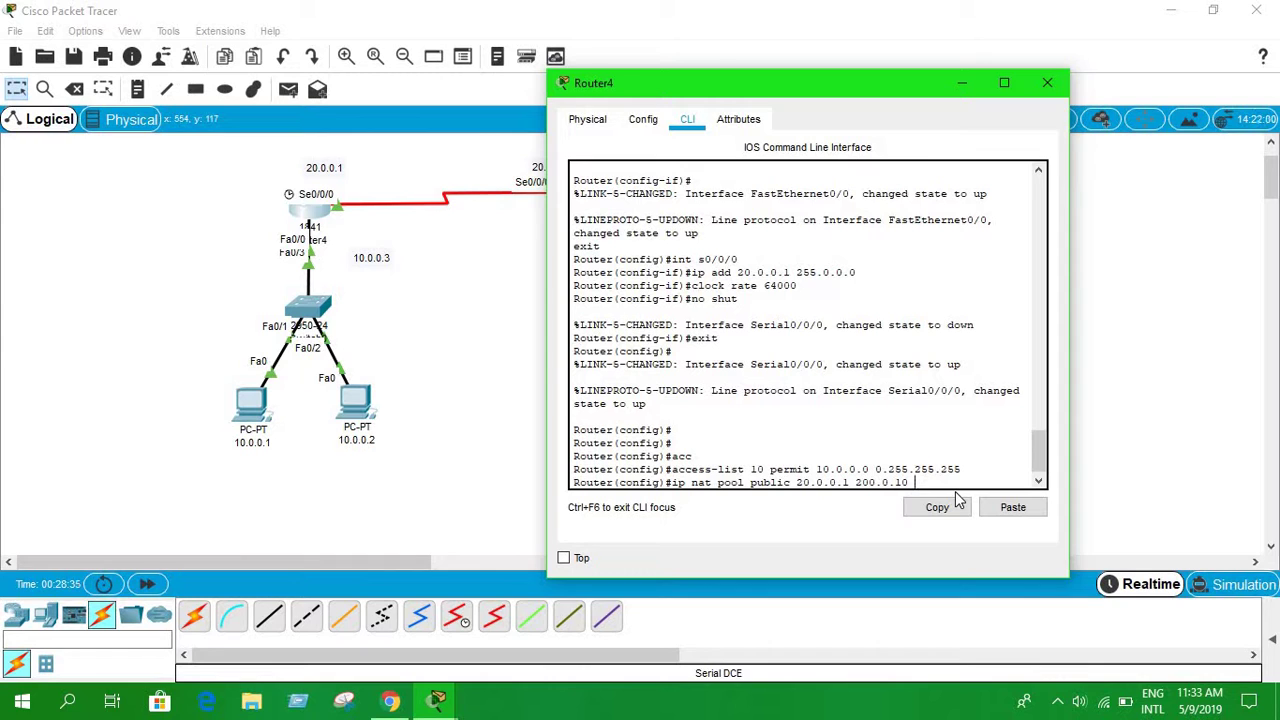
text(net)
key(Tab)
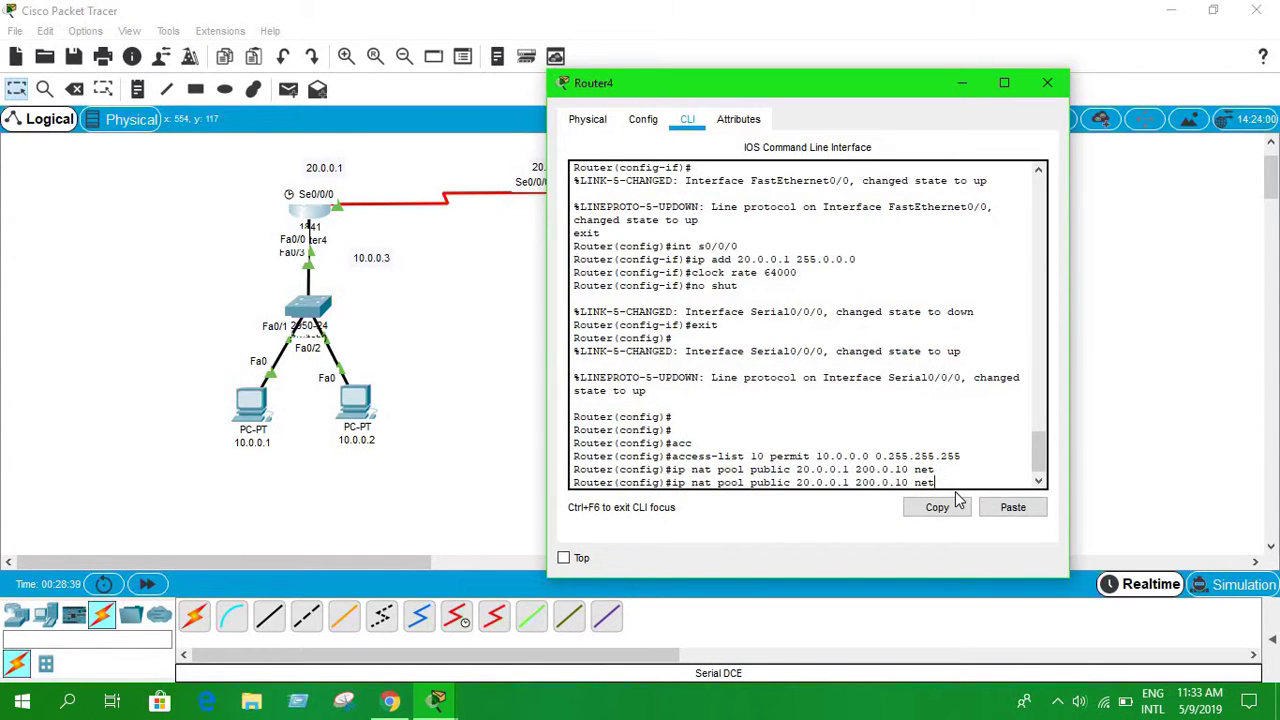
text(musk 255.255.255.)
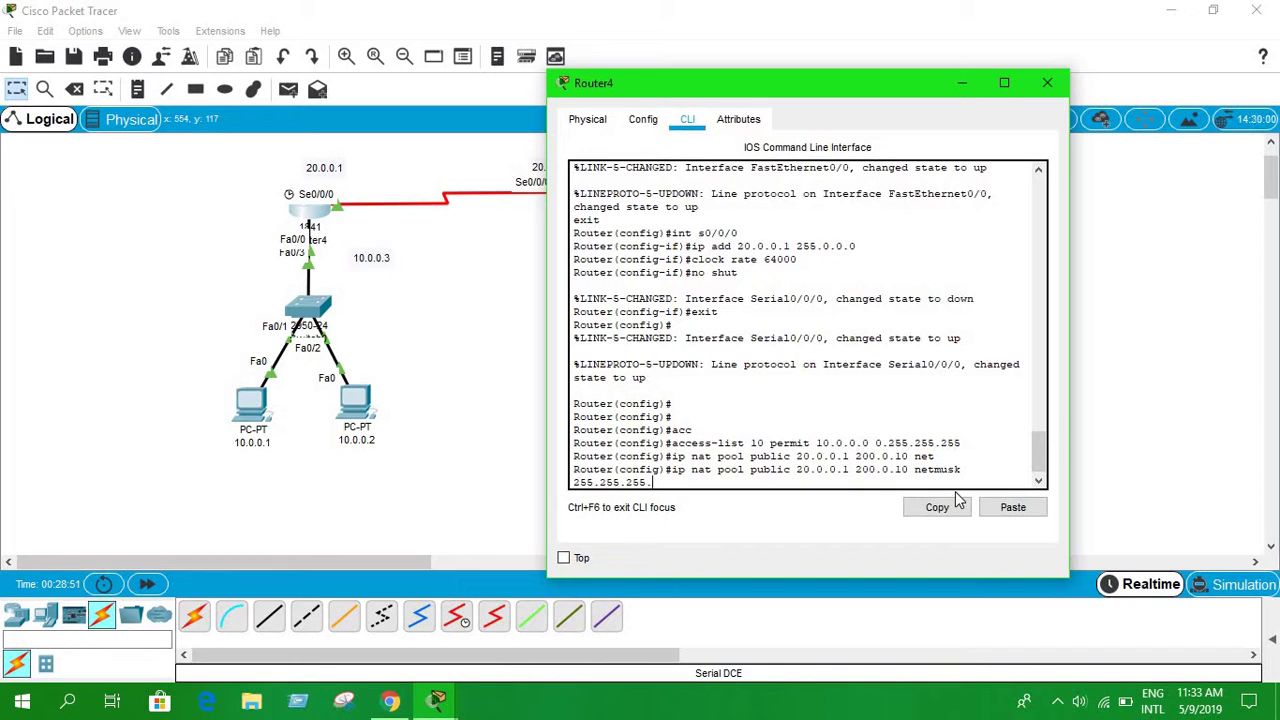
text(240)
key(Return)
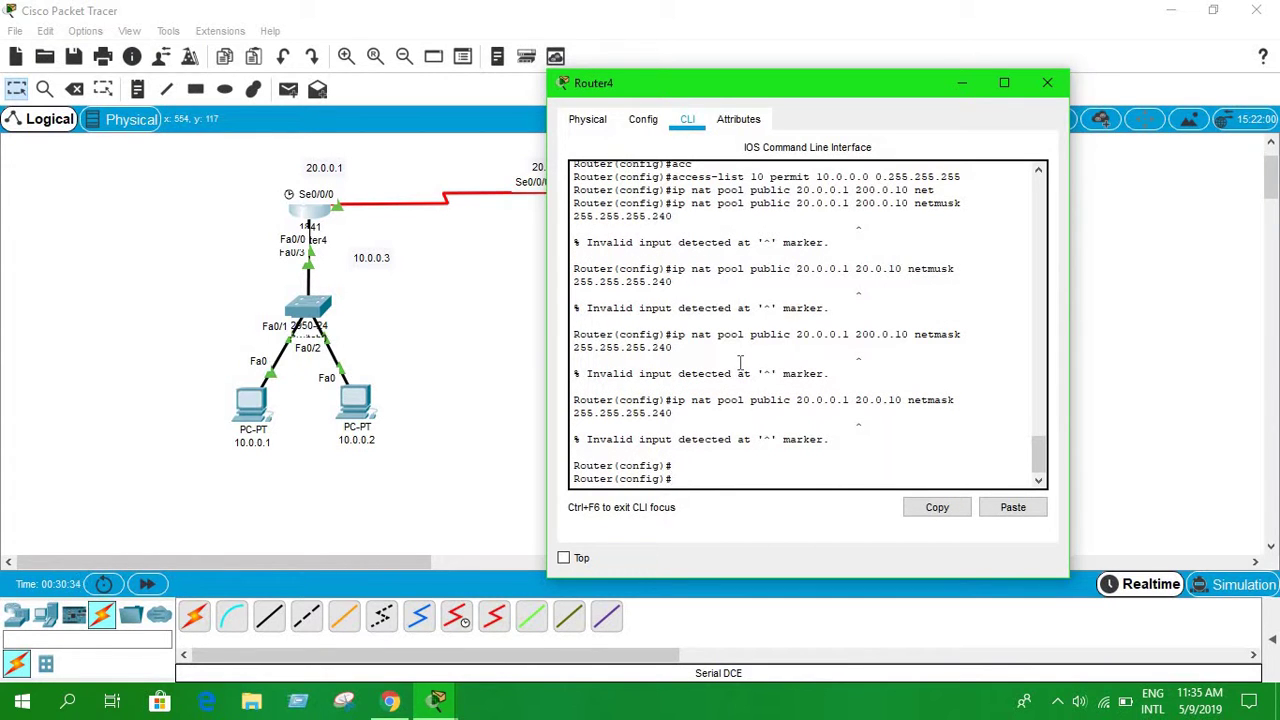
- Create NAT pool public on Router4 covering 20.0.0.1 to 20.0.0.10 with netmask 255.255.255.240
text(ip nat pool public 20.0.0.1 20.0.0)
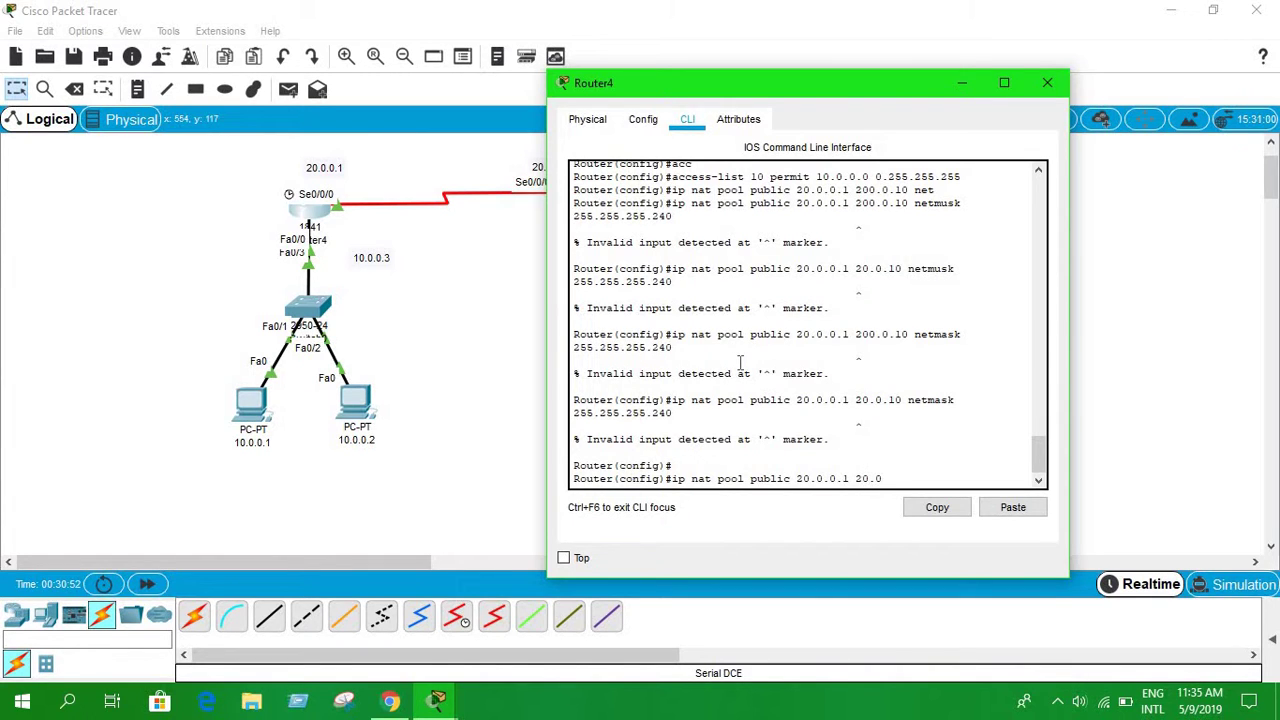
text(.2)
key(BackSpace)
text(10 net)
key(Tab)
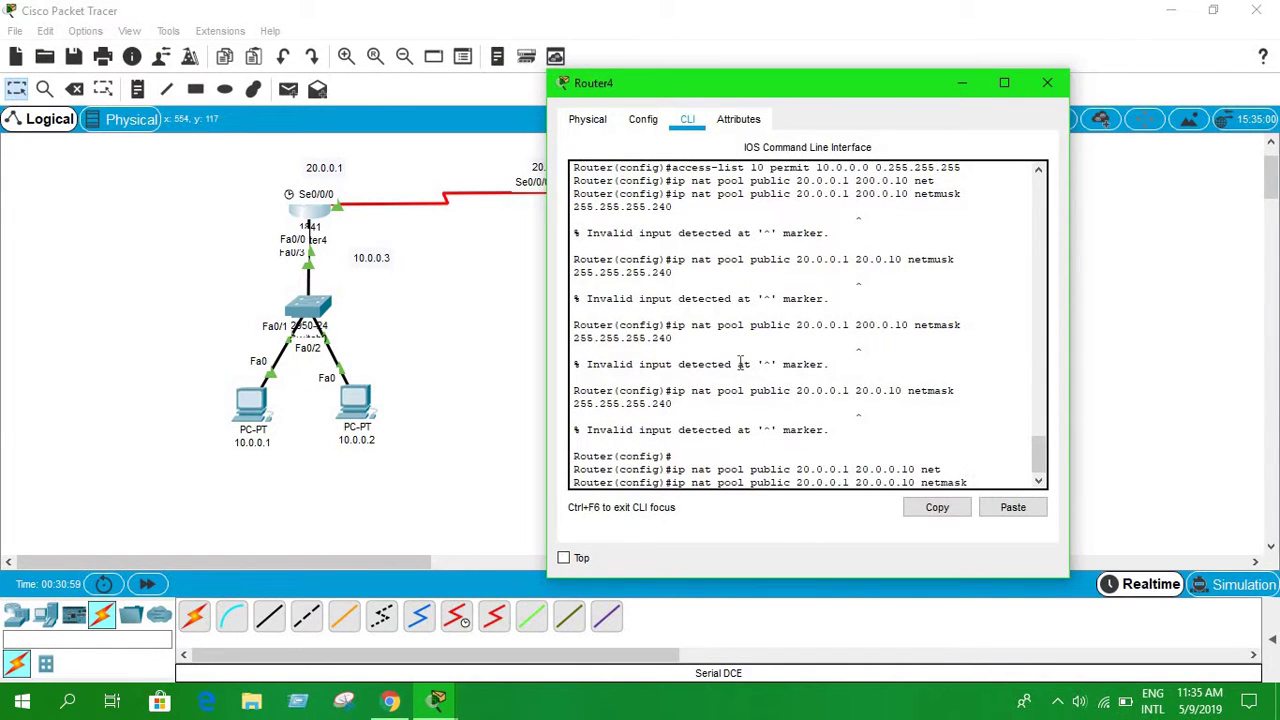
text(255.255.255.)
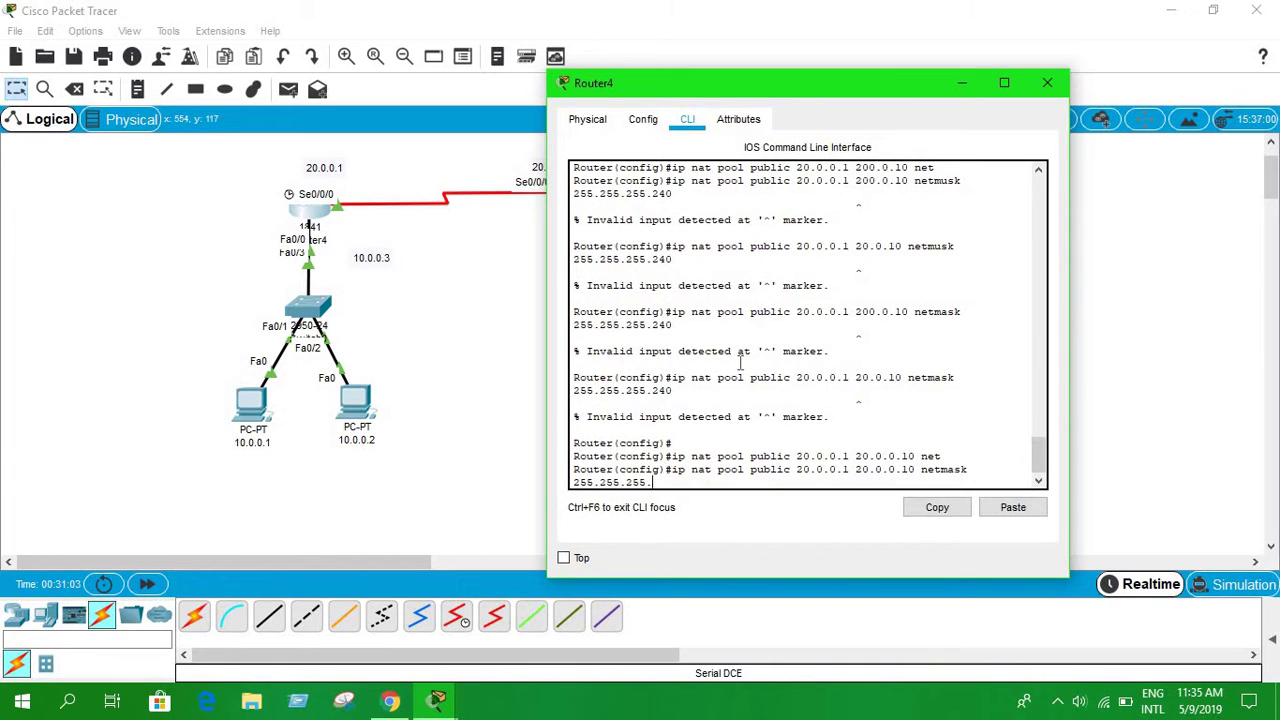
text(240)
key(Return)
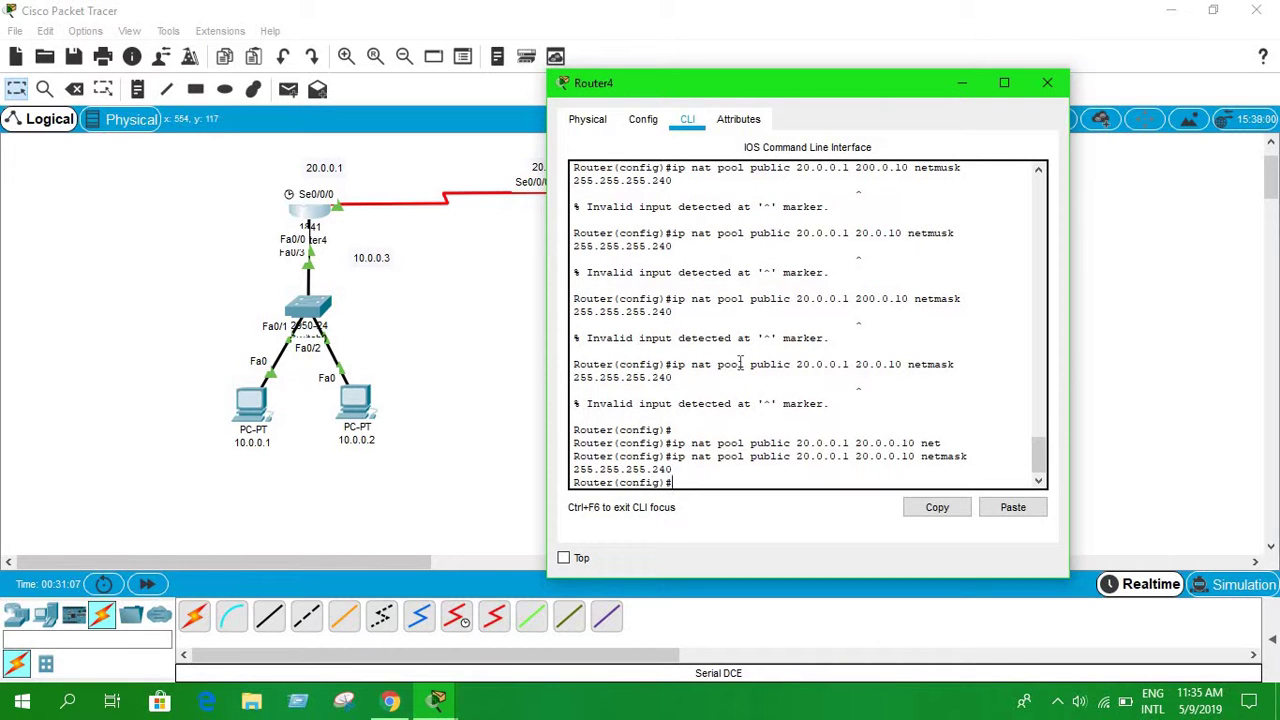
- Bind access list 10 to the pool public with the ip nat inside source command on Router4
text(ip nat inside)
text(source )
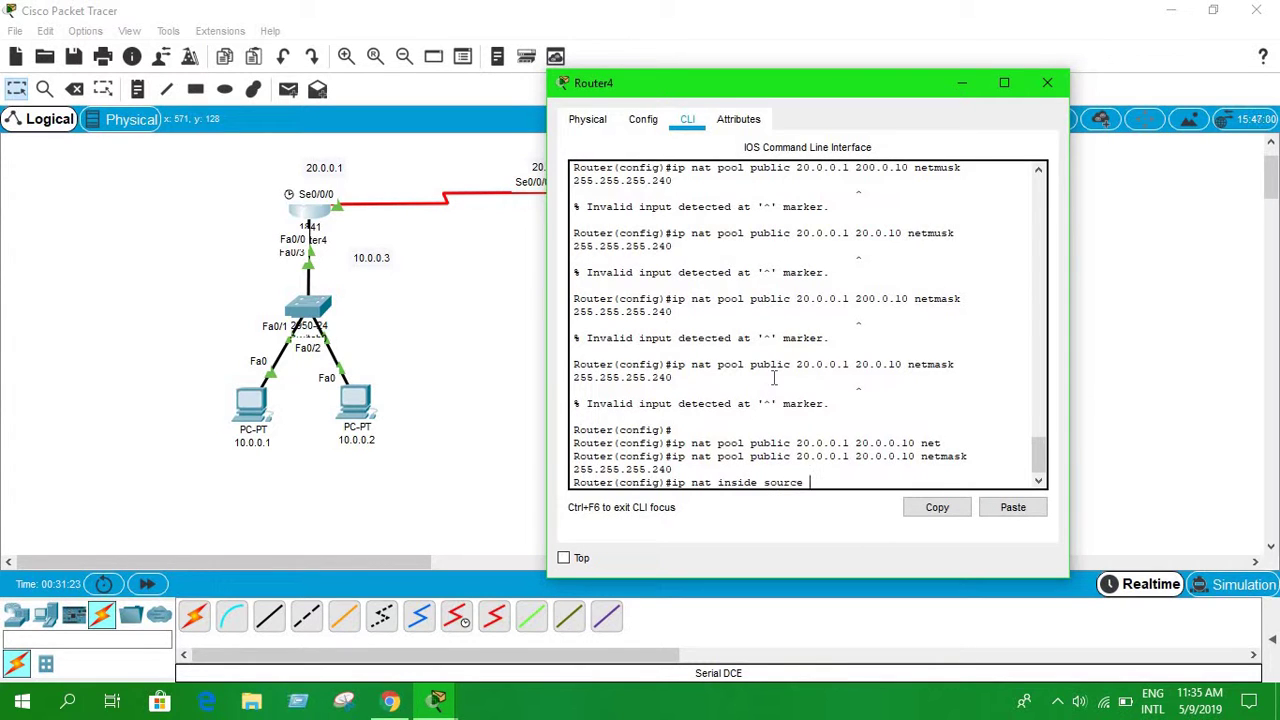
text(list 10 mpool public)
double_click(848, 482)
click(900, 466)
key(BackSpace)
key(Left)
key(Left)
key(Left)
key(Left)
key(Left)
key(Left)
key(Left)
key(Left)
key(Left)
key(BackSpace)
key(BackSpace)
text(p)
key(Right)
key(Right)
key(Right)
key(Right)
key(Right)
key(Right)
key(Right)
key(Right)
key(Right)
text(c)
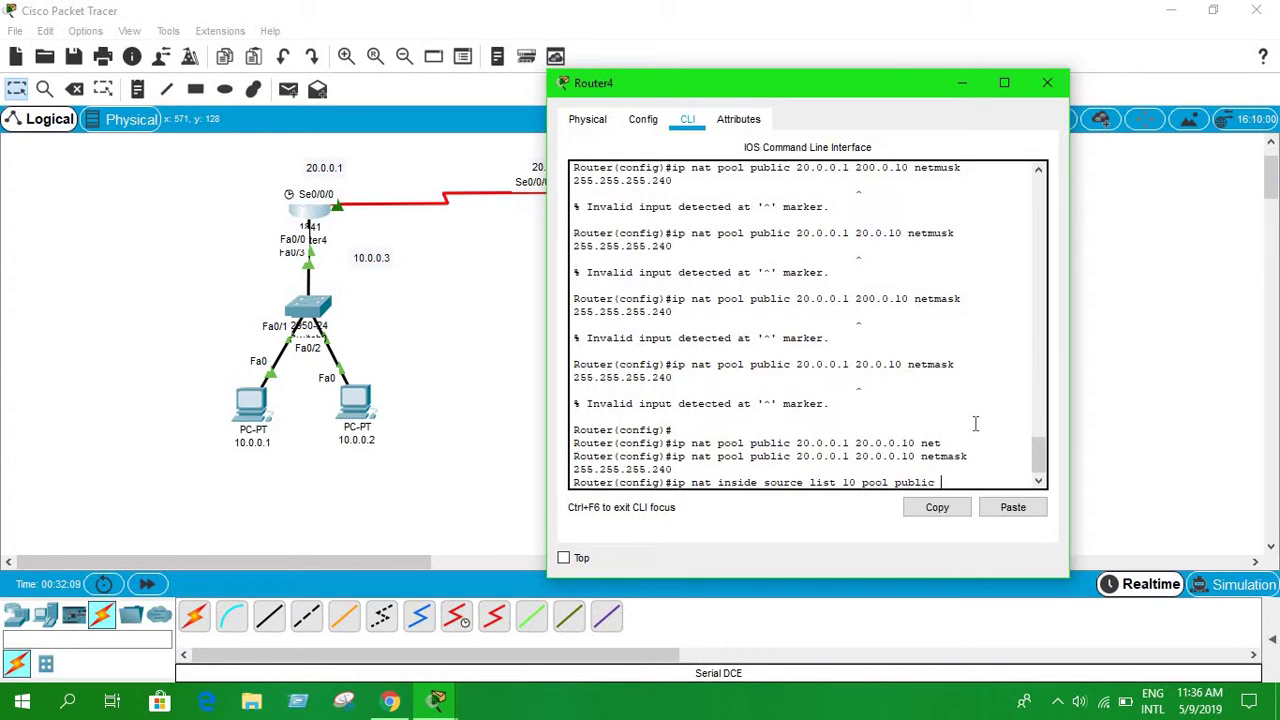
key(Return)
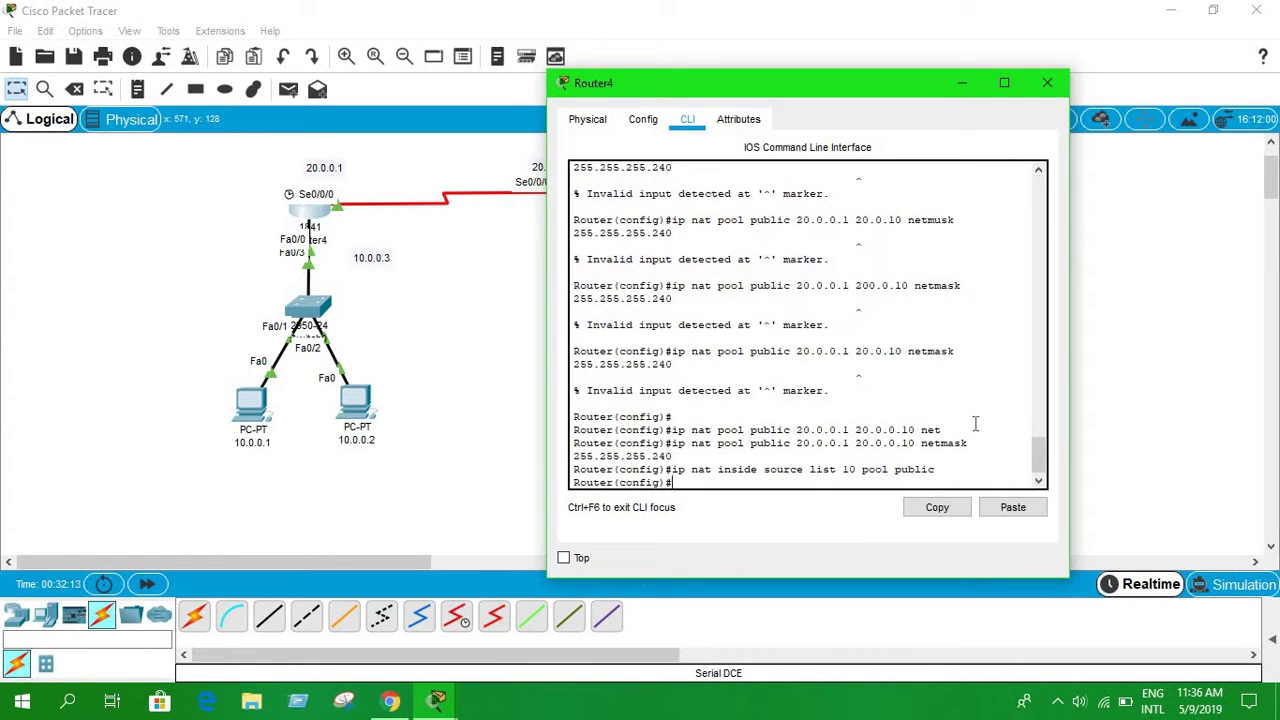
- Add a default route 0.0.0.0 0.0.0.0 through interface s0/0/0 on Router4
text(ip route 0.0.0.0)
key(BackSpace)
key(BackSpace)
text(0.0.0.0 s0/0/0)
drag(894, 94, 1001, 97)
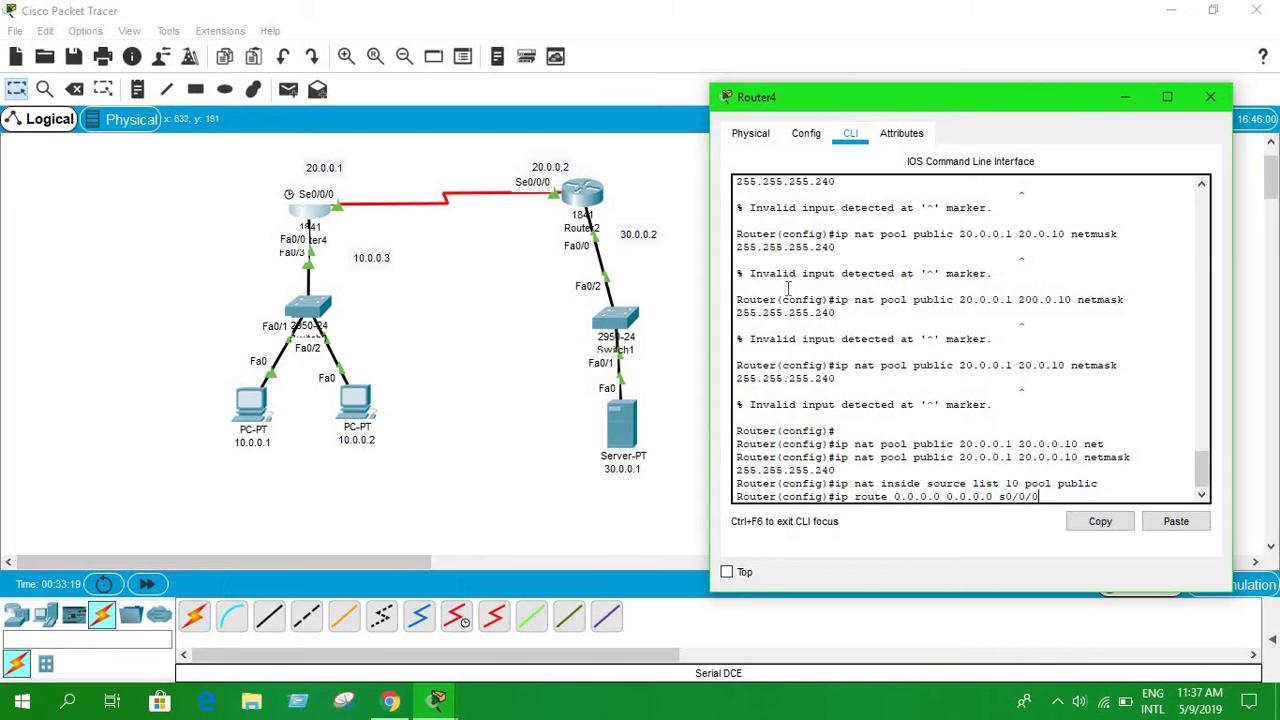
key(Return)
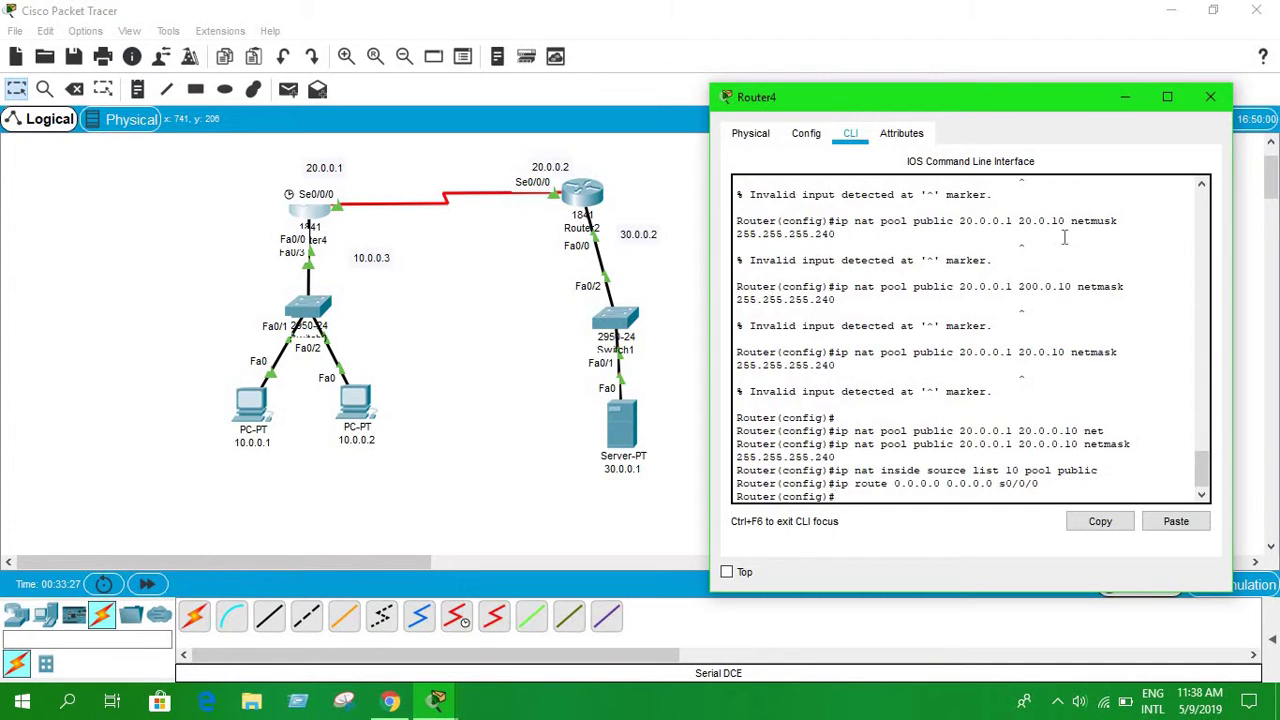
- Minimise Router4's window, send a simple PDU from PC 10.0.0.1 to server 30.0.0.1 and show the PDU list
click(1122, 104)
click(288, 90)
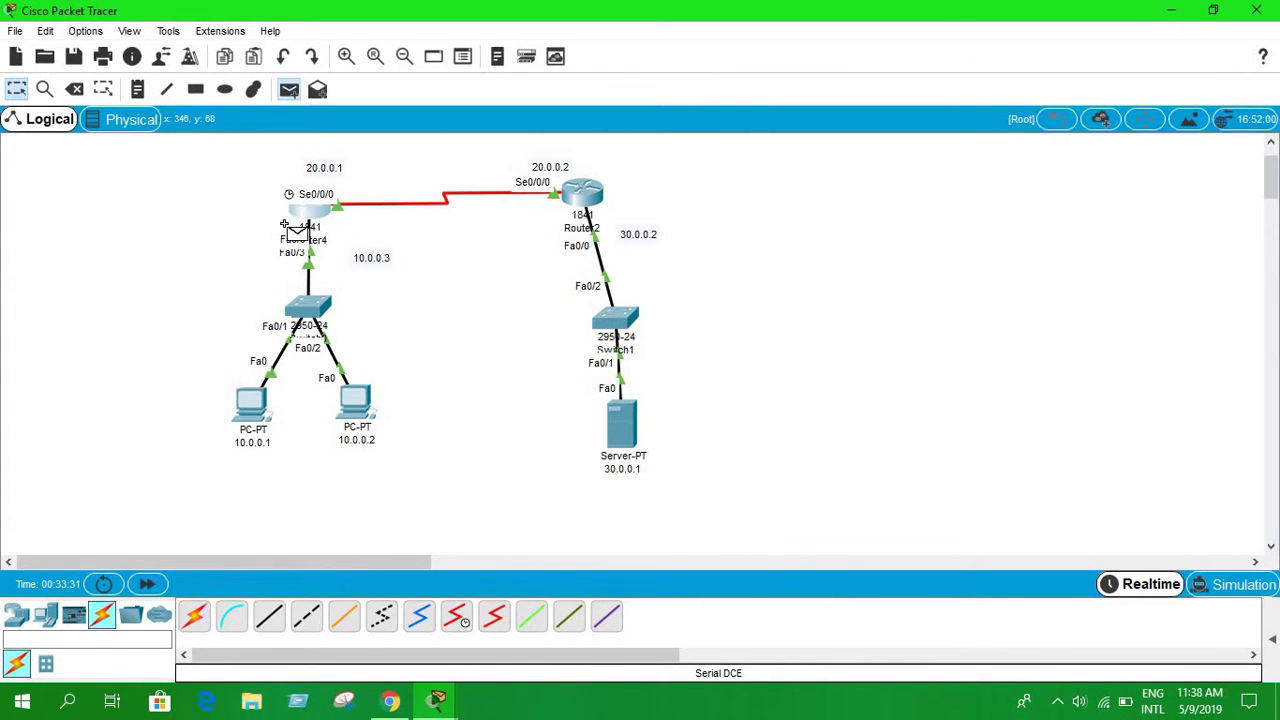
click(252, 403)
click(622, 426)
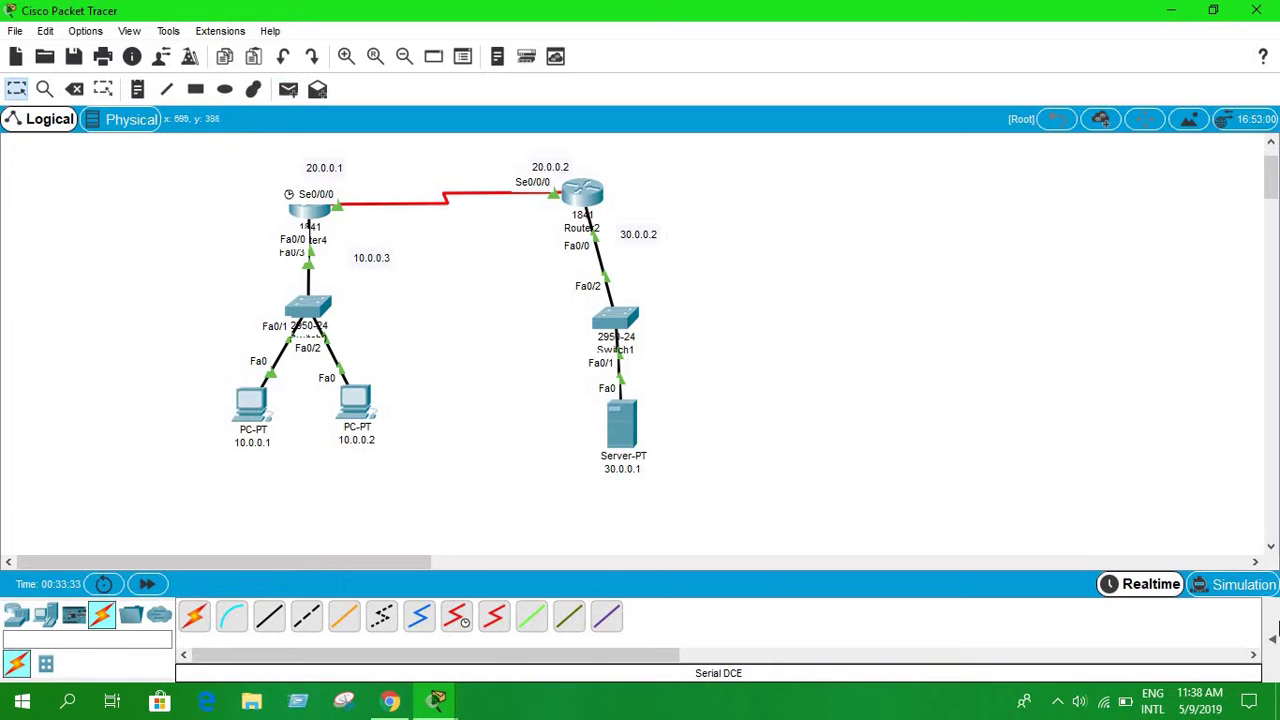
click(1272, 650)
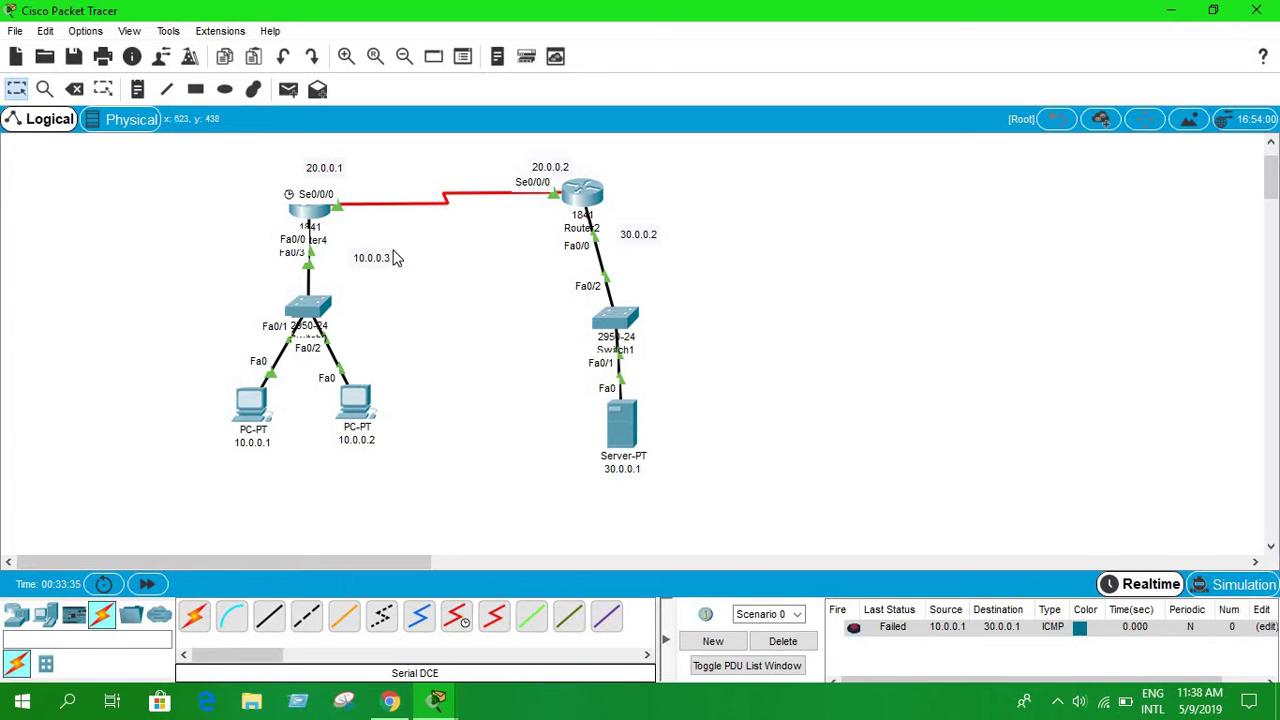
- Send simple PDUs from PC 10.0.0.1 to Router4 and from PC 10.0.0.2 to Router2
click(288, 90)
click(248, 404)
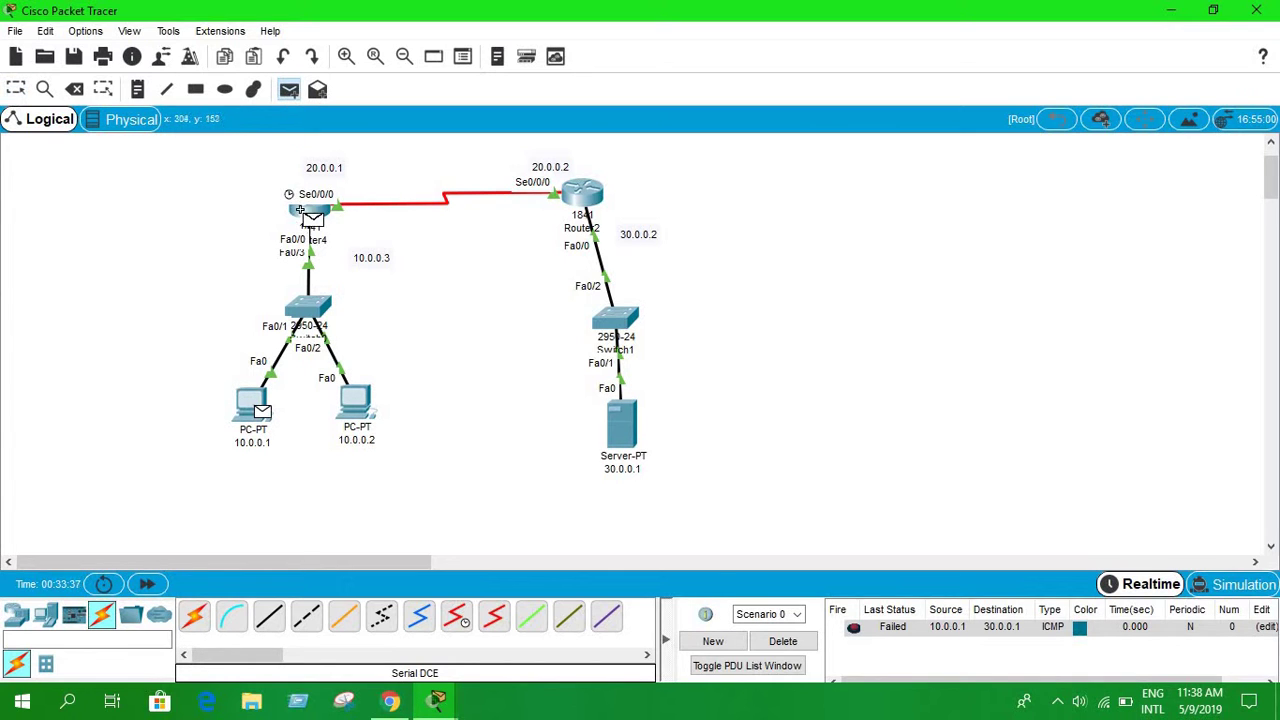
click(306, 222)
click(288, 90)
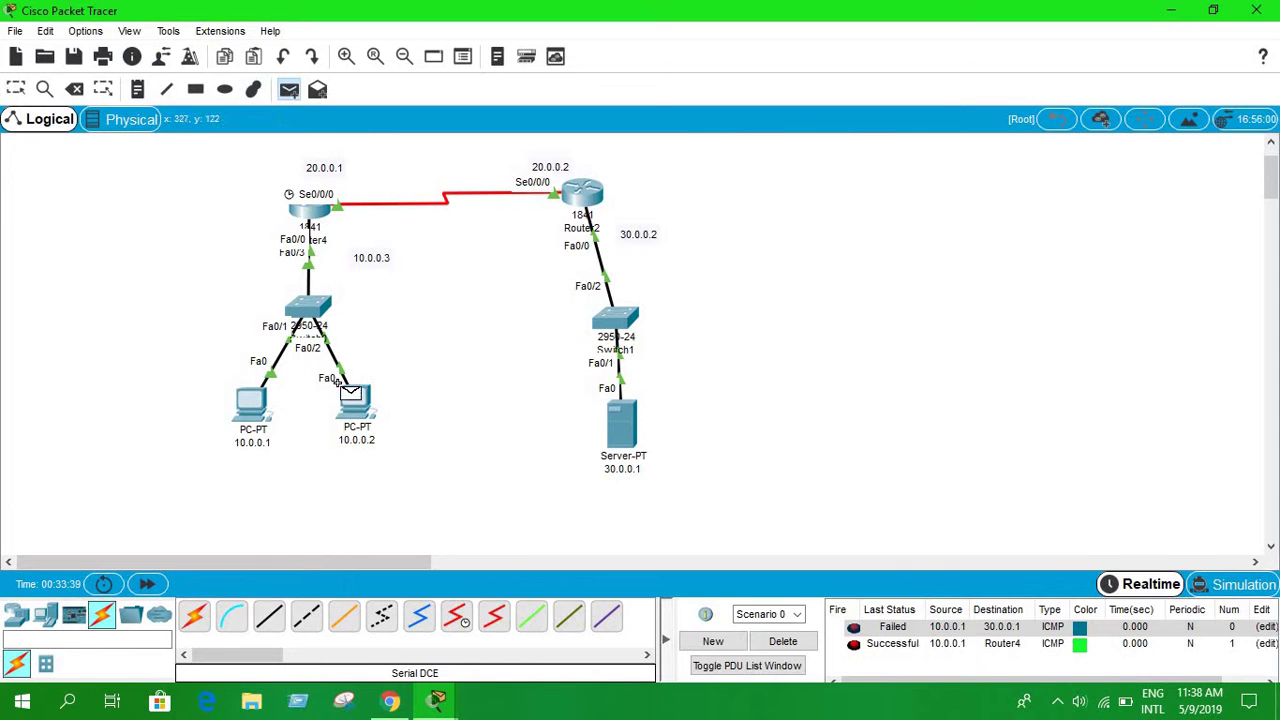
click(355, 403)
click(572, 205)
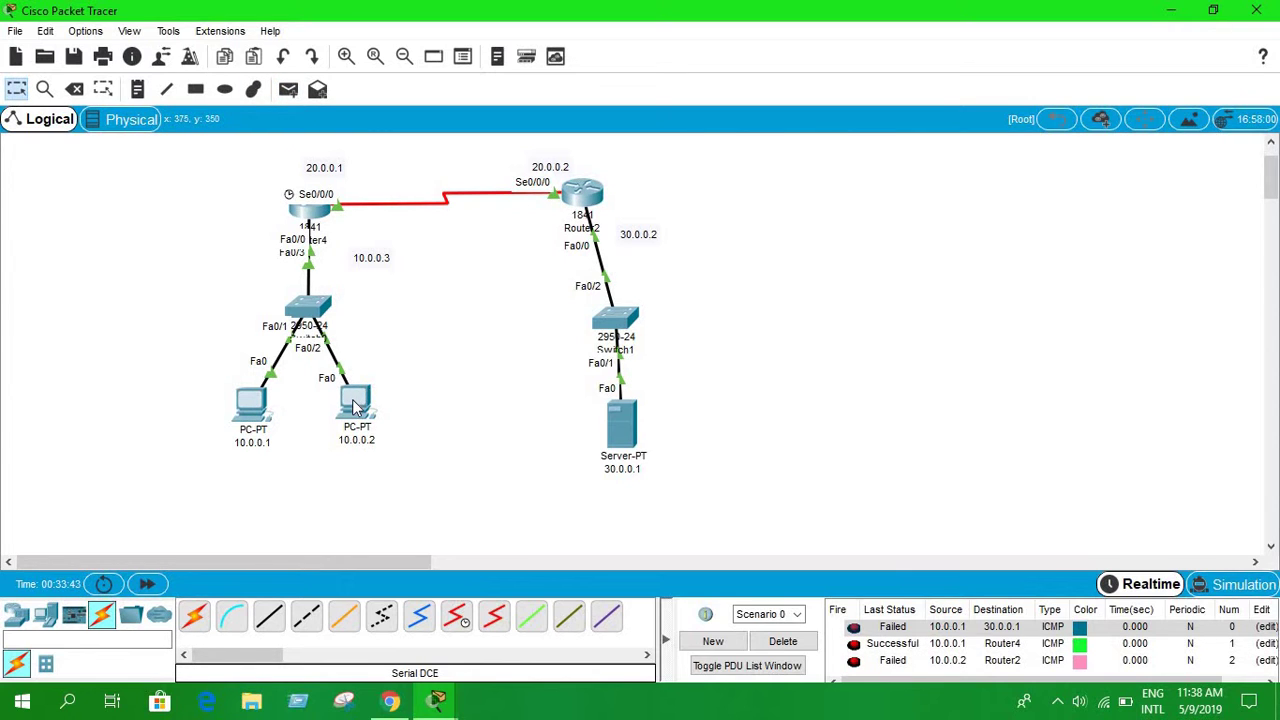
- Reopen Router4's command line, exit global configuration mode and turn on NAT debugging with debug ip nat
mouse_move(355, 405)
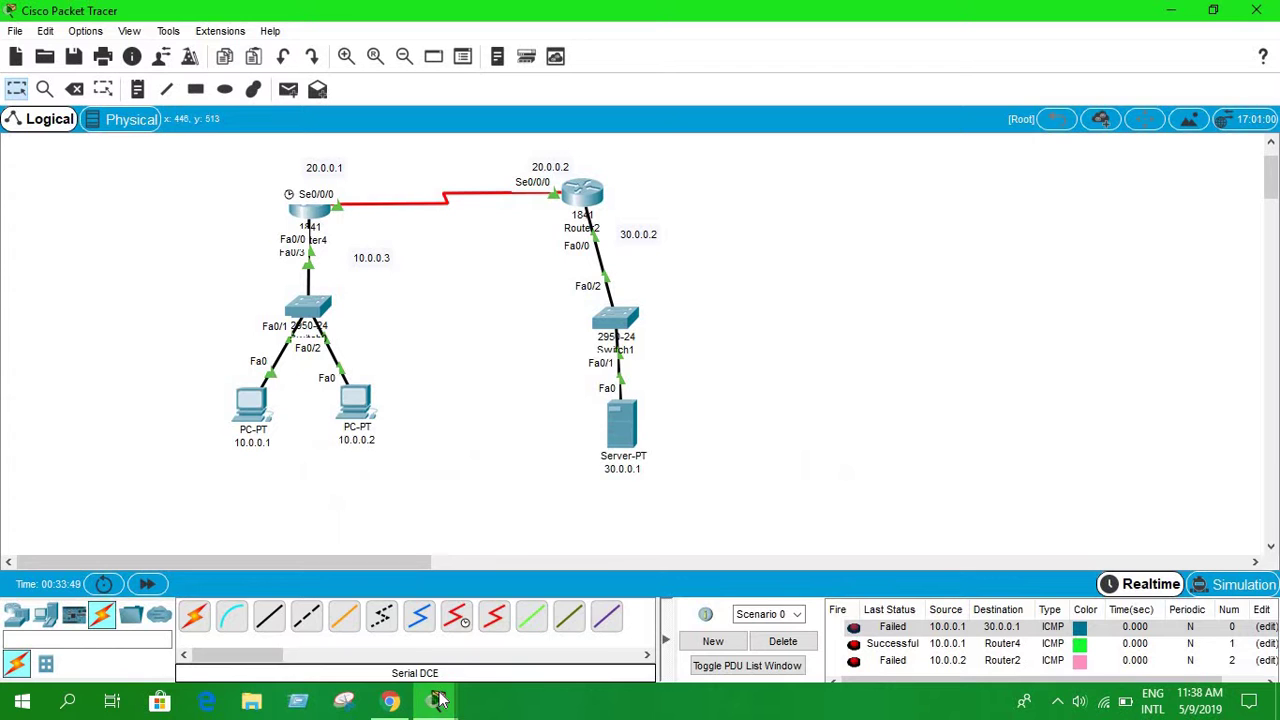
mouse_move(440, 700)
click(540, 612)
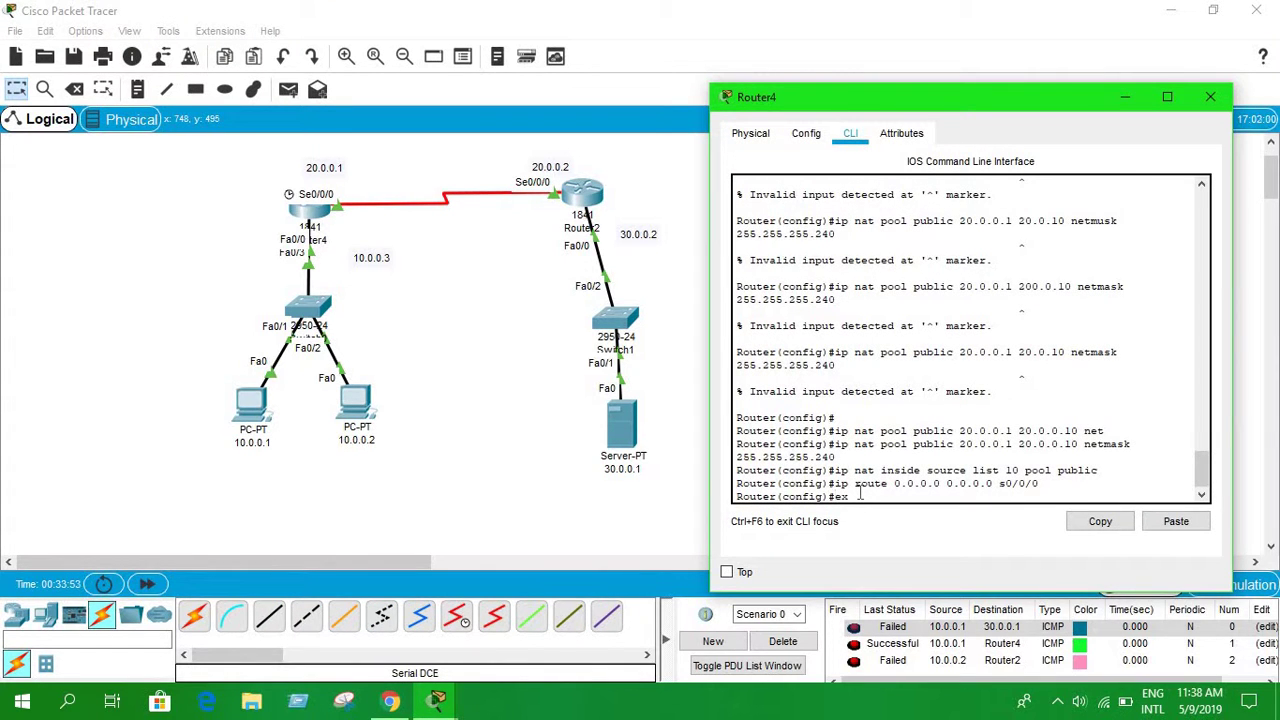
key(Return)
key(Return)
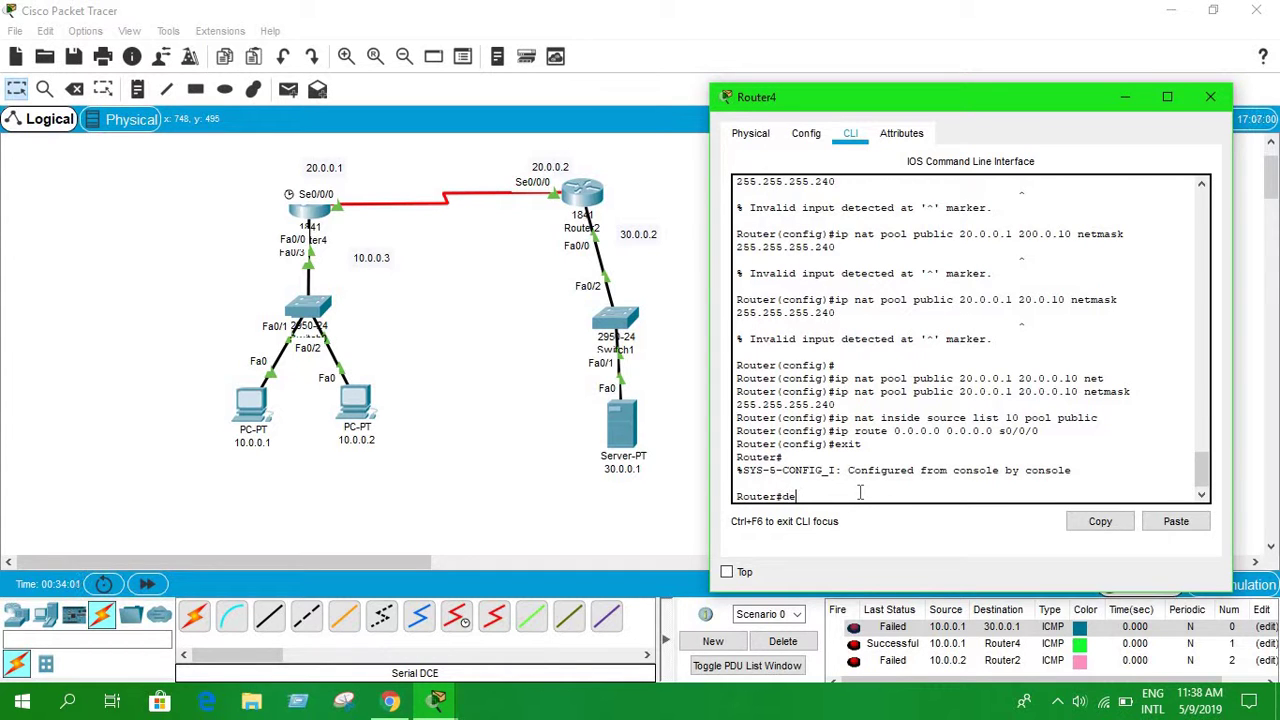
text(deb)
key(Tab)
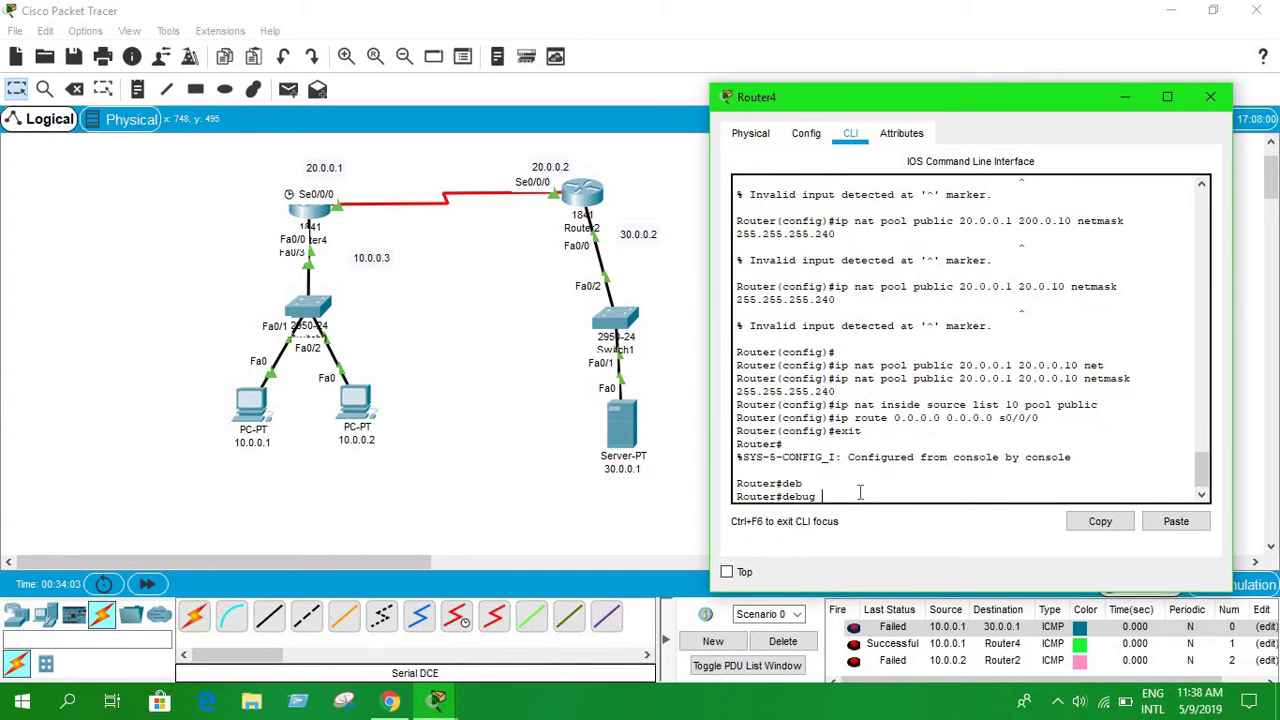
key(Return)
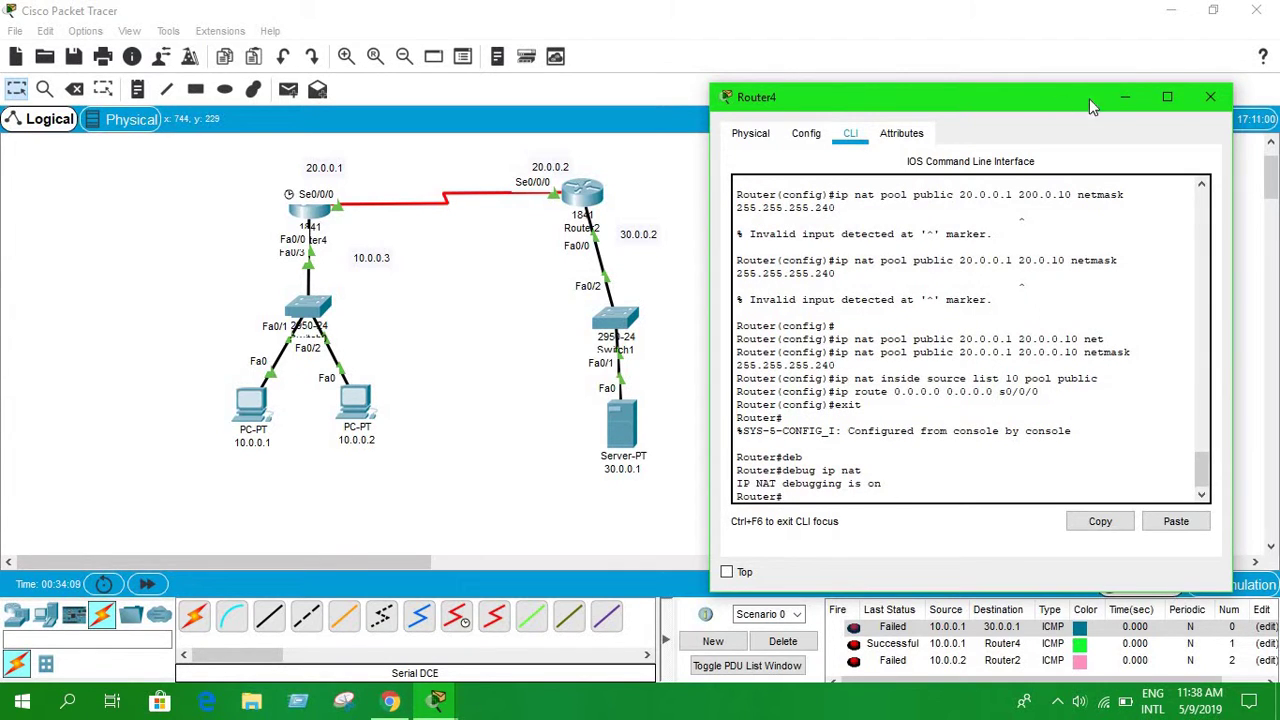
- Minimise Router4's window and send a simple PDU from PC 10.0.0.2 to server 30.0.0.1
click(1125, 97)
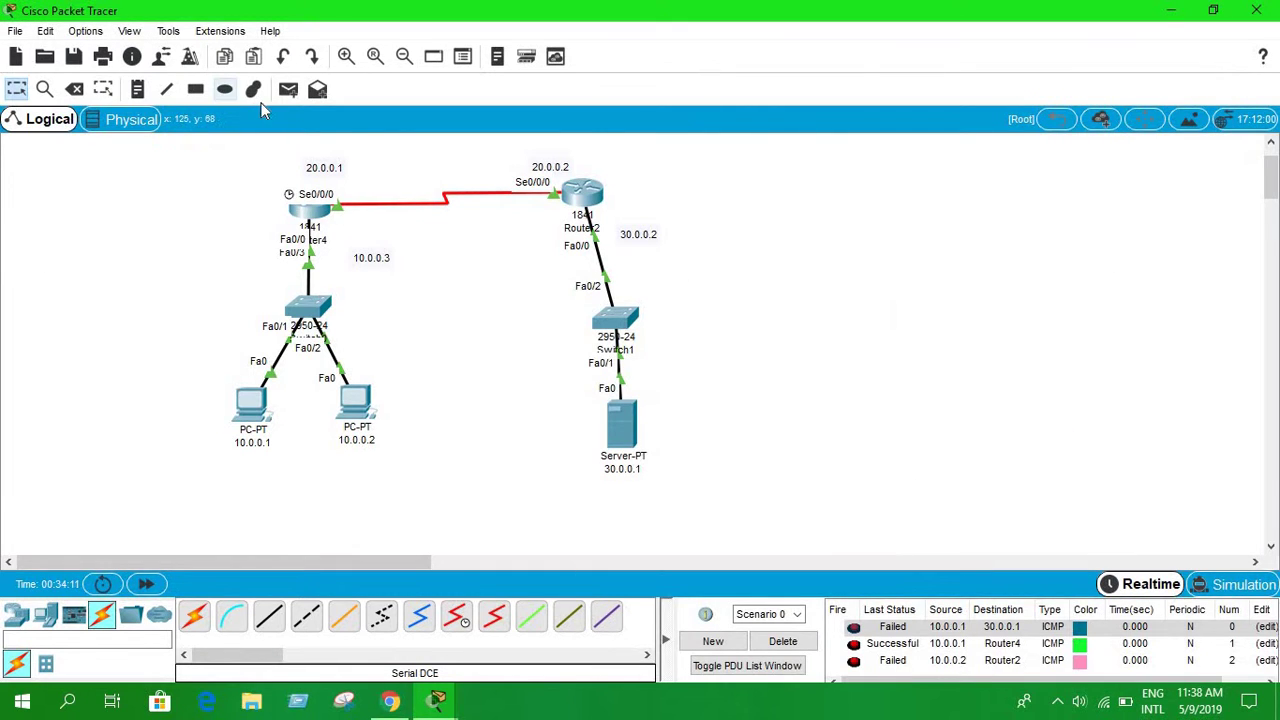
click(288, 89)
click(353, 416)
click(622, 425)
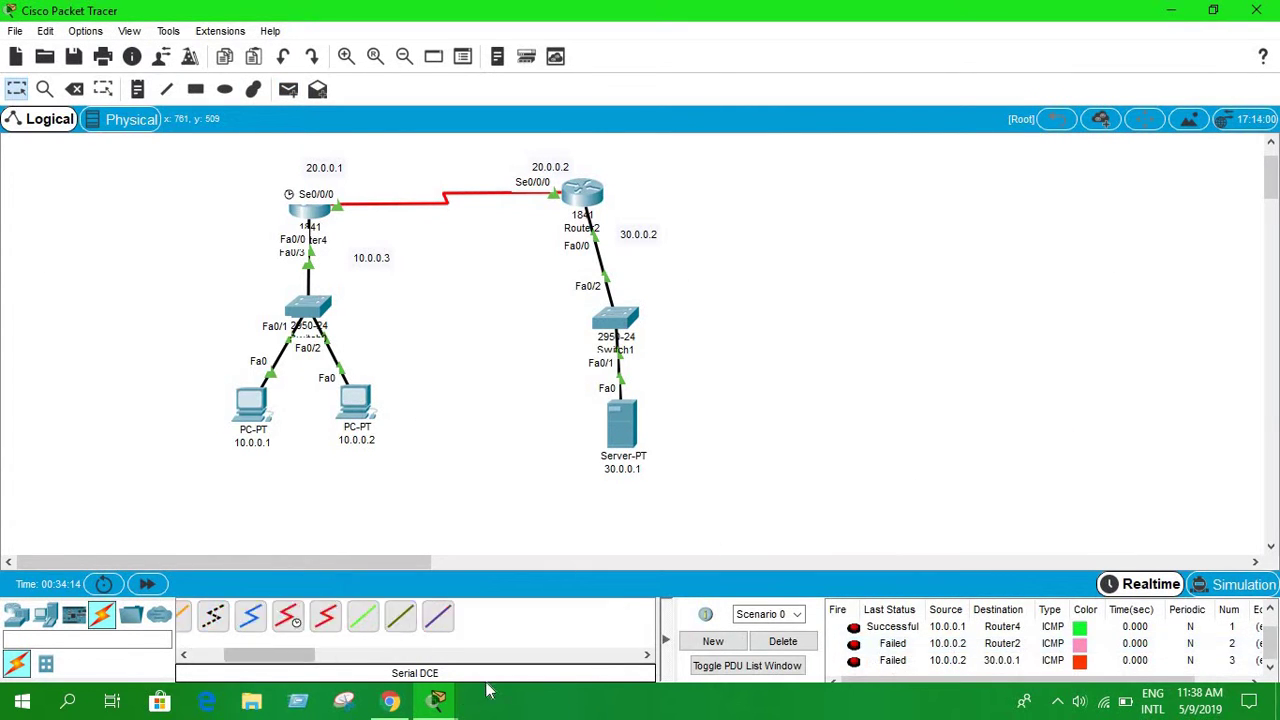
- Check Router4's command line for NAT debug output from the test PDU
scroll(540, 665, down, 2)
mouse_move(441, 706)
click(535, 612)
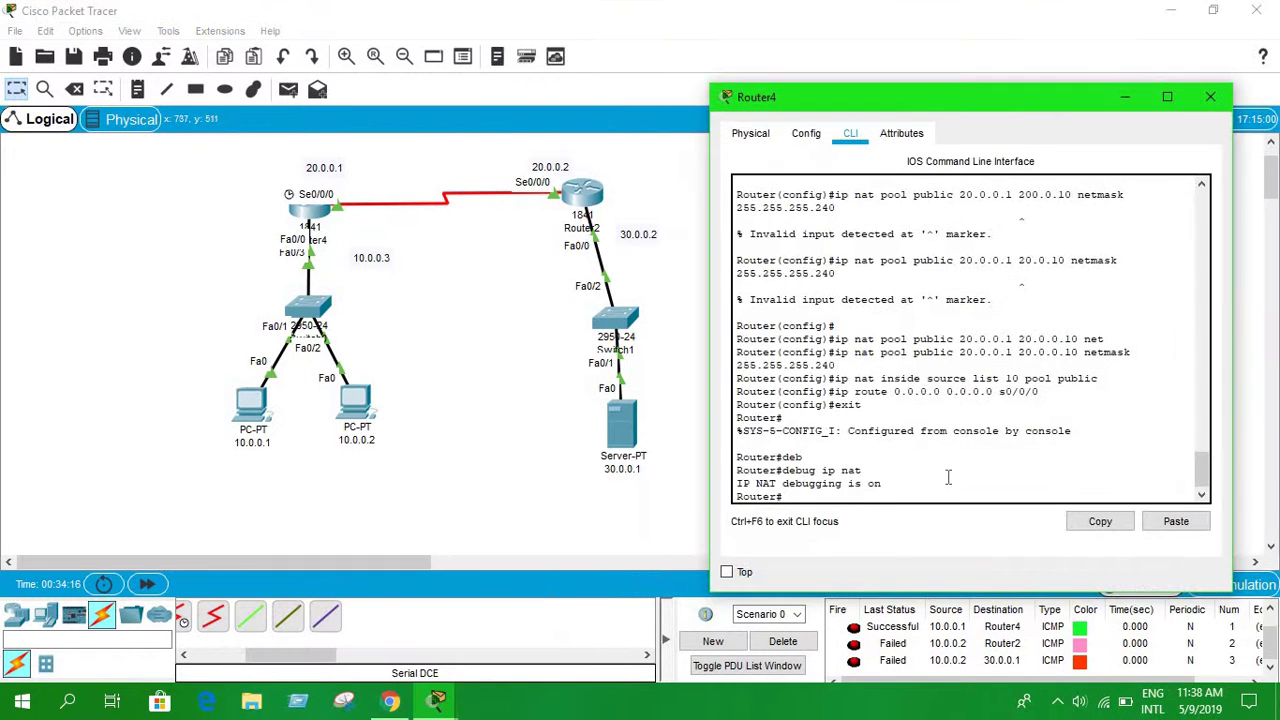
key(Return)
key(Return)
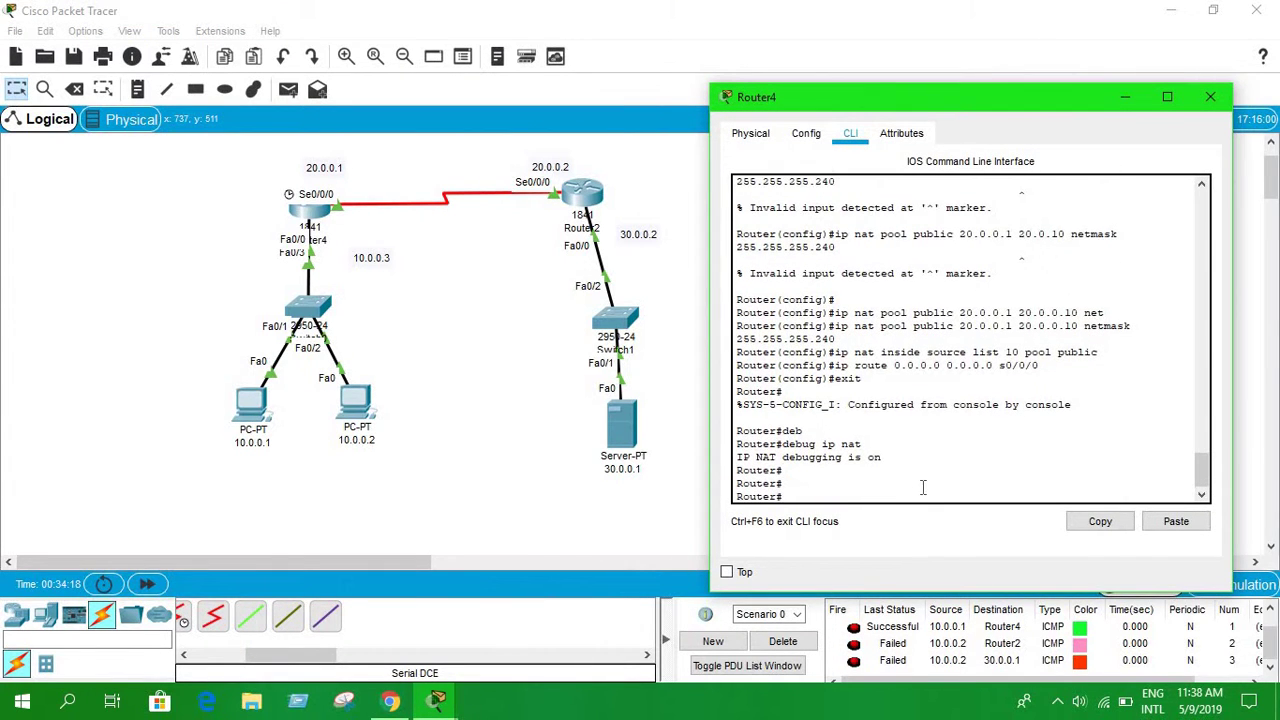
- Minimise Router4's window and send another simple PDU from PC 10.0.0.2 to server 30.0.0.1
click(1124, 97)
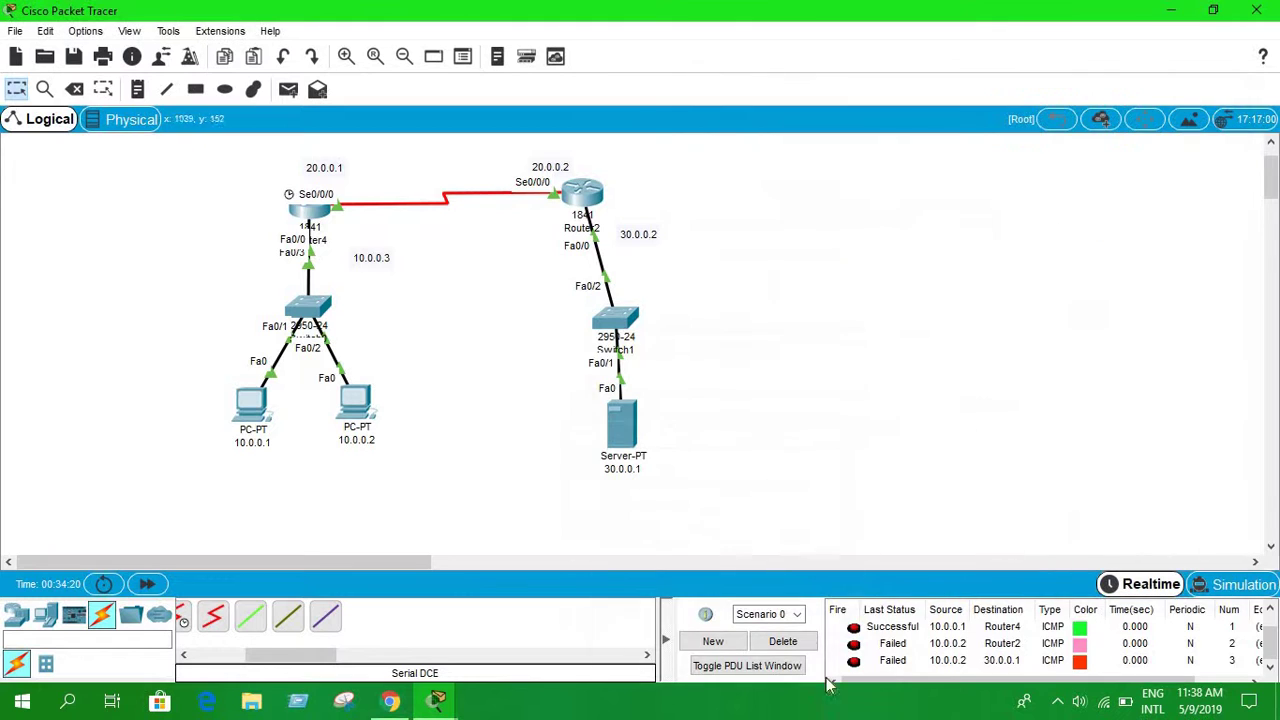
scroll(895, 652, down, 1)
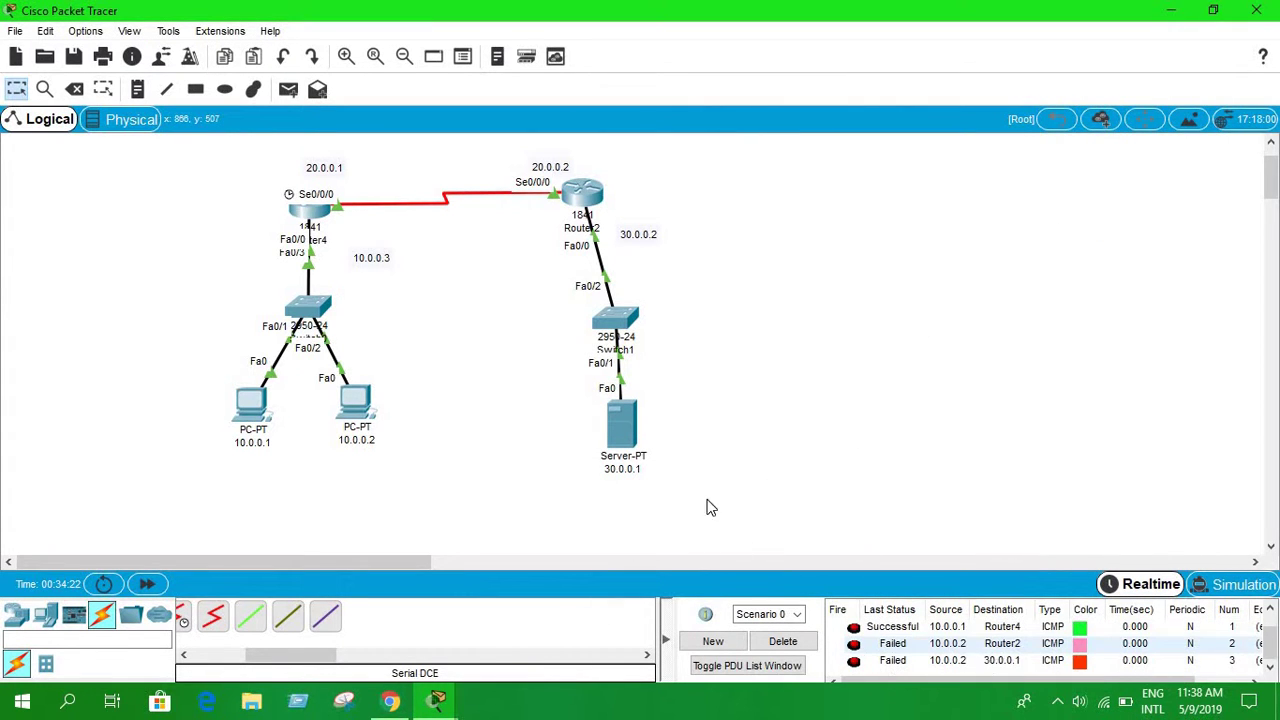
click(289, 89)
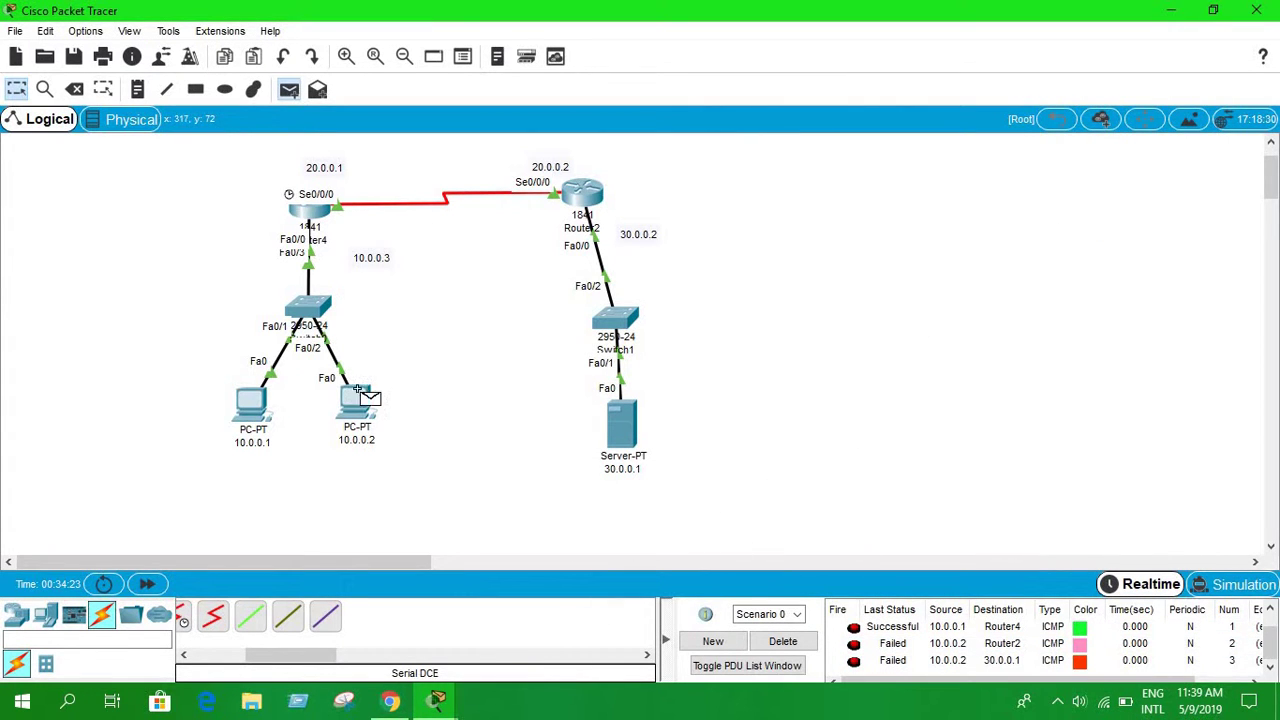
click(621, 428)
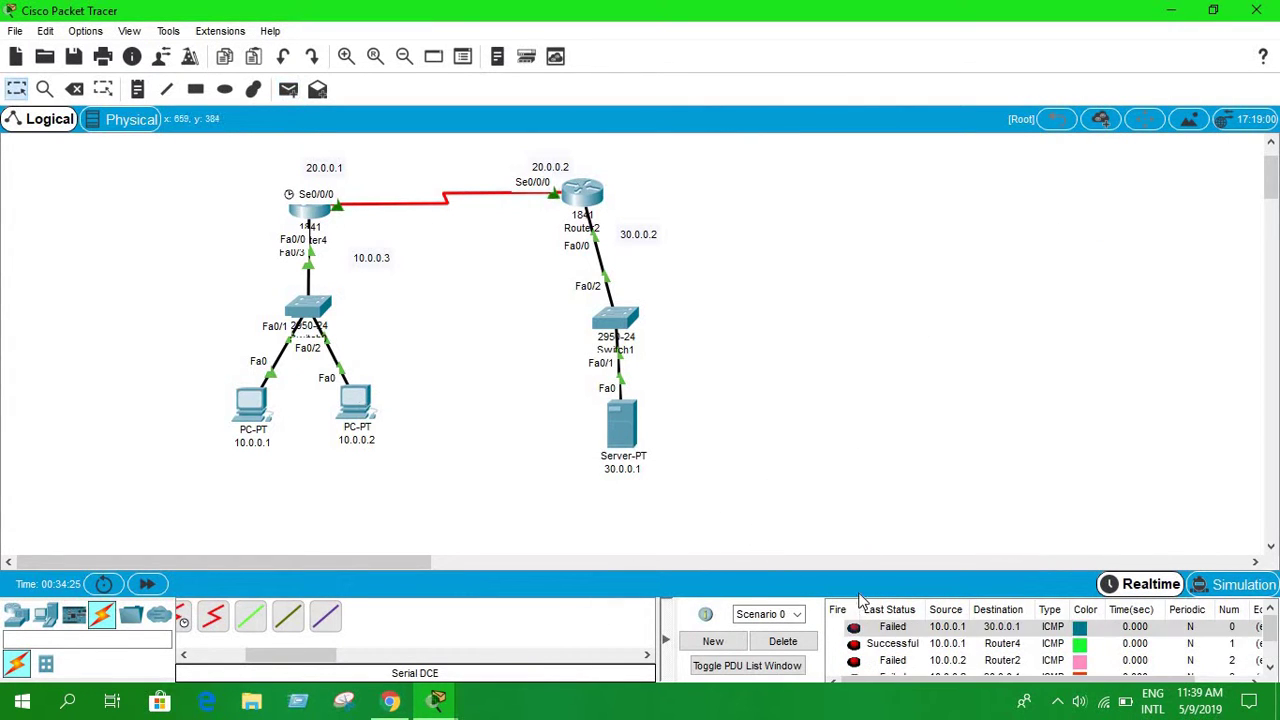
- Send a simple PDU from PC 10.0.0.1 to PC 10.0.0.2 and check its status in the PDU list
click(296, 90)
click(256, 404)
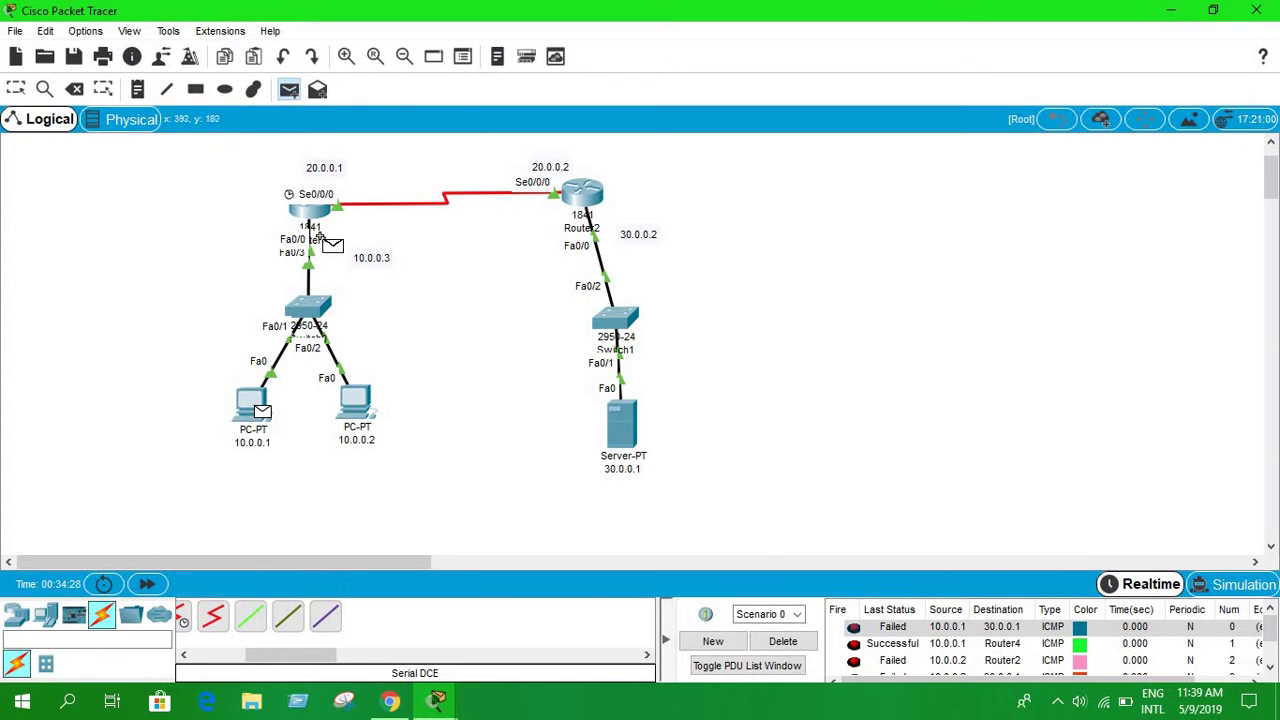
click(356, 402)
scroll(887, 650, down, 1)
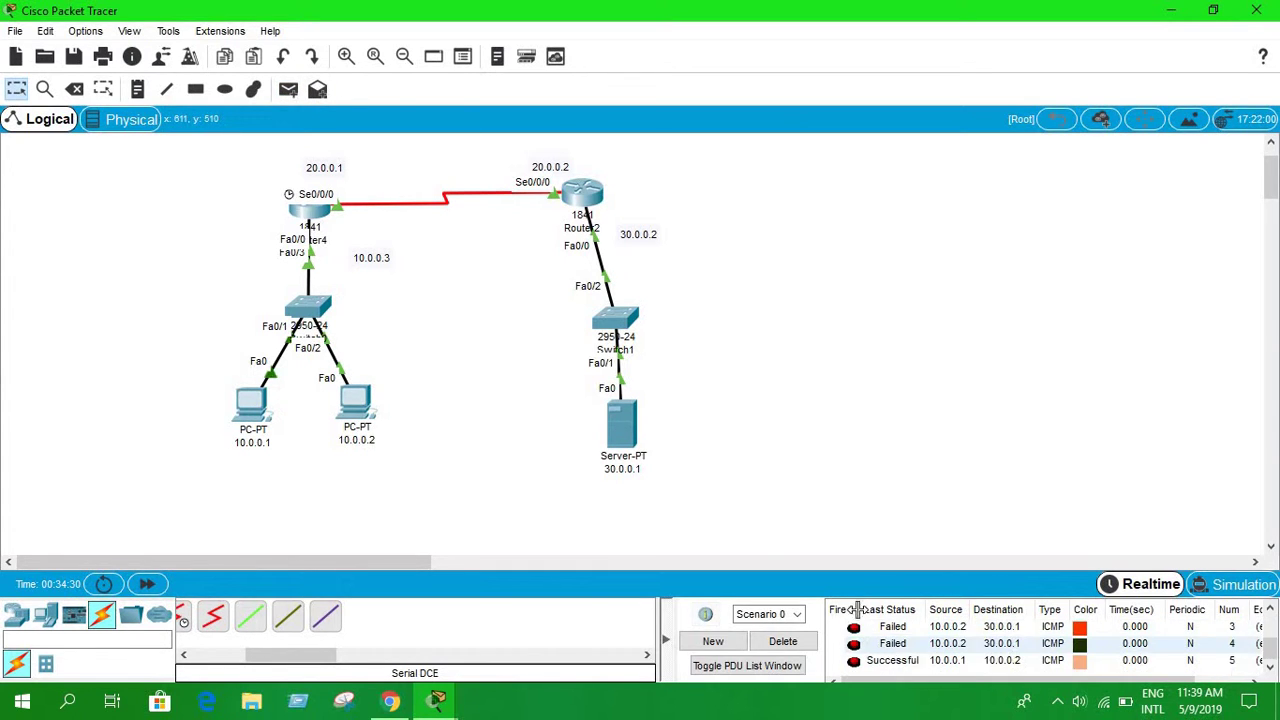
- Send a simple PDU from PC 10.0.0.2 to Router4, check its status and clear the PDU list by deleting the scenario
click(288, 90)
click(356, 410)
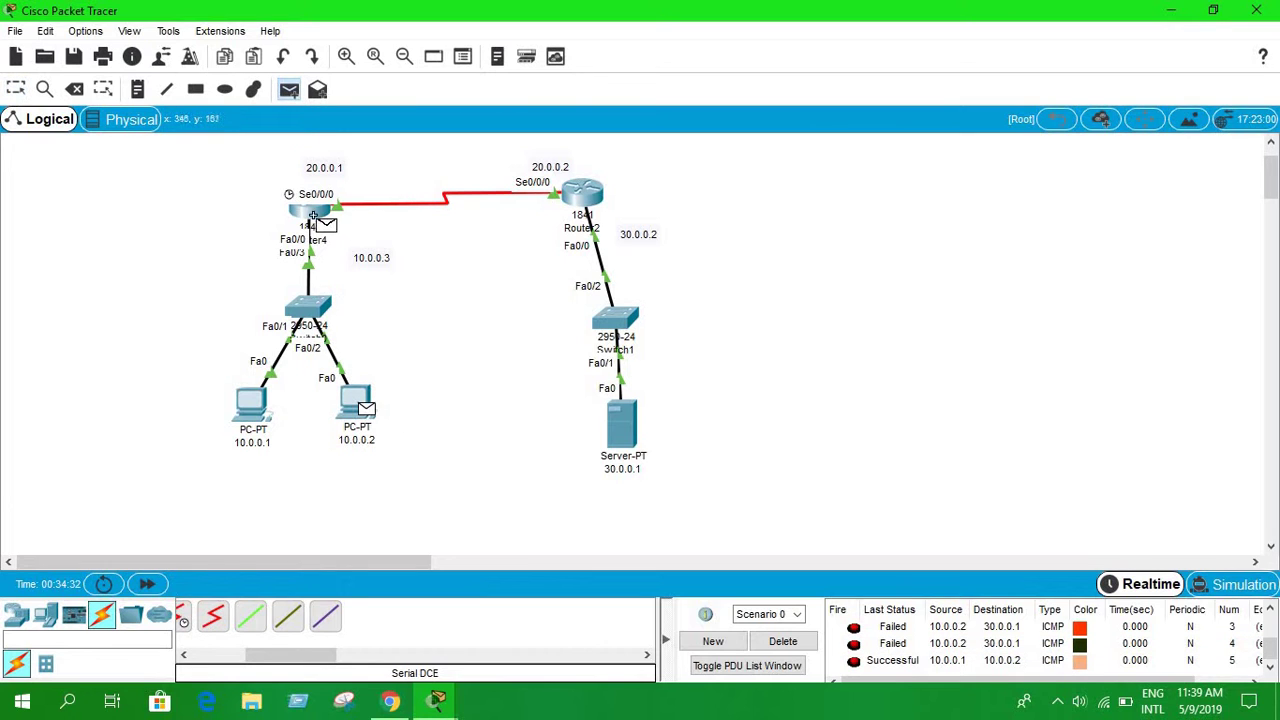
click(318, 208)
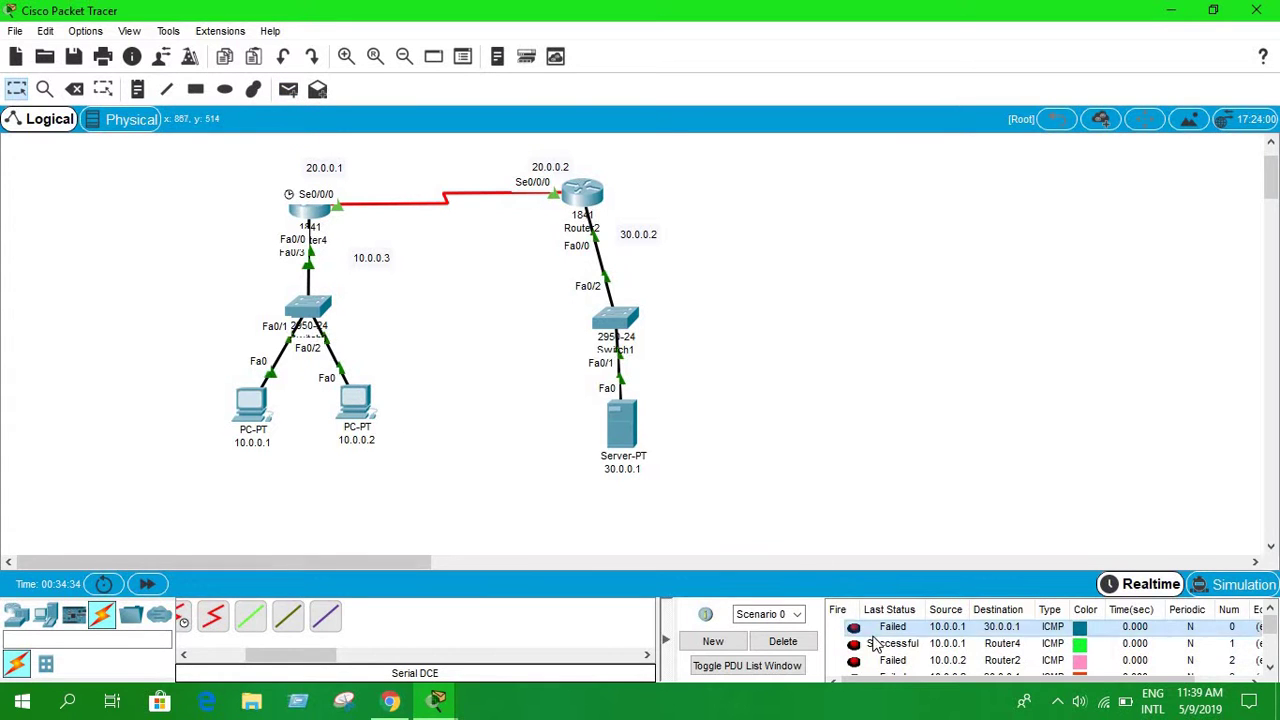
click(783, 641)
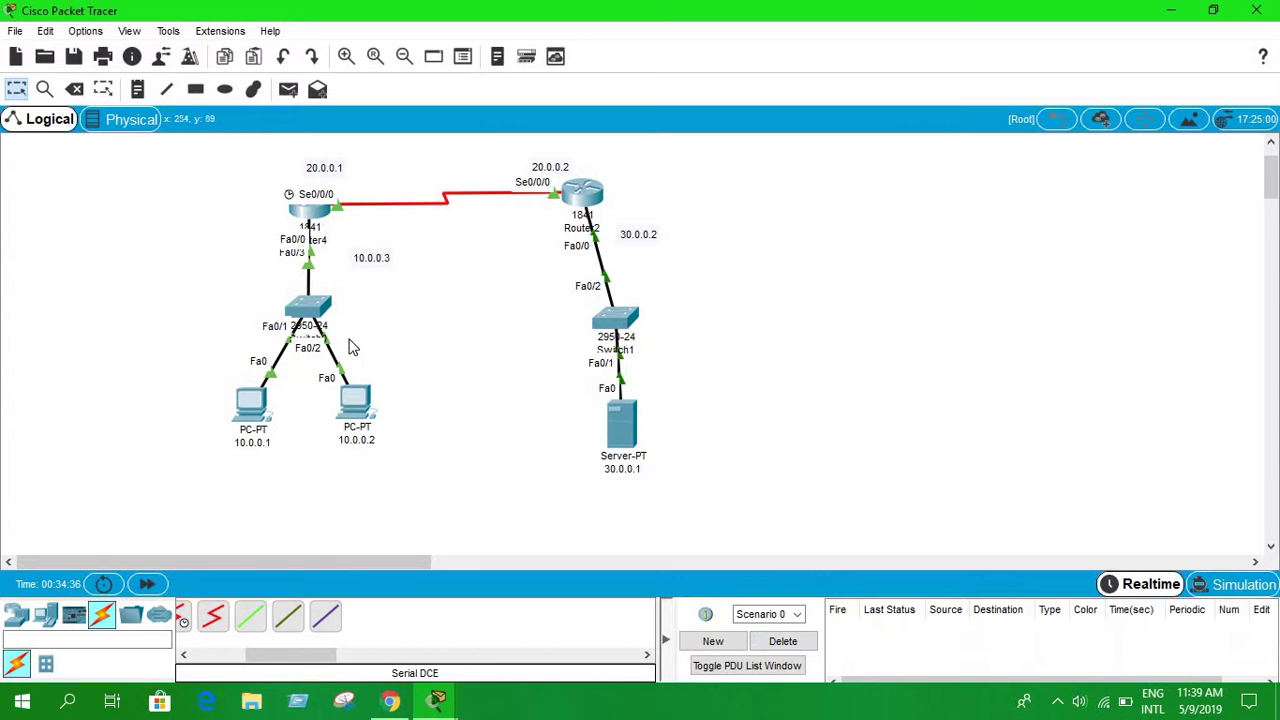
- Reopen Router4's command line and run debug ip nat again to turn on NAT debugging
click(310, 208)
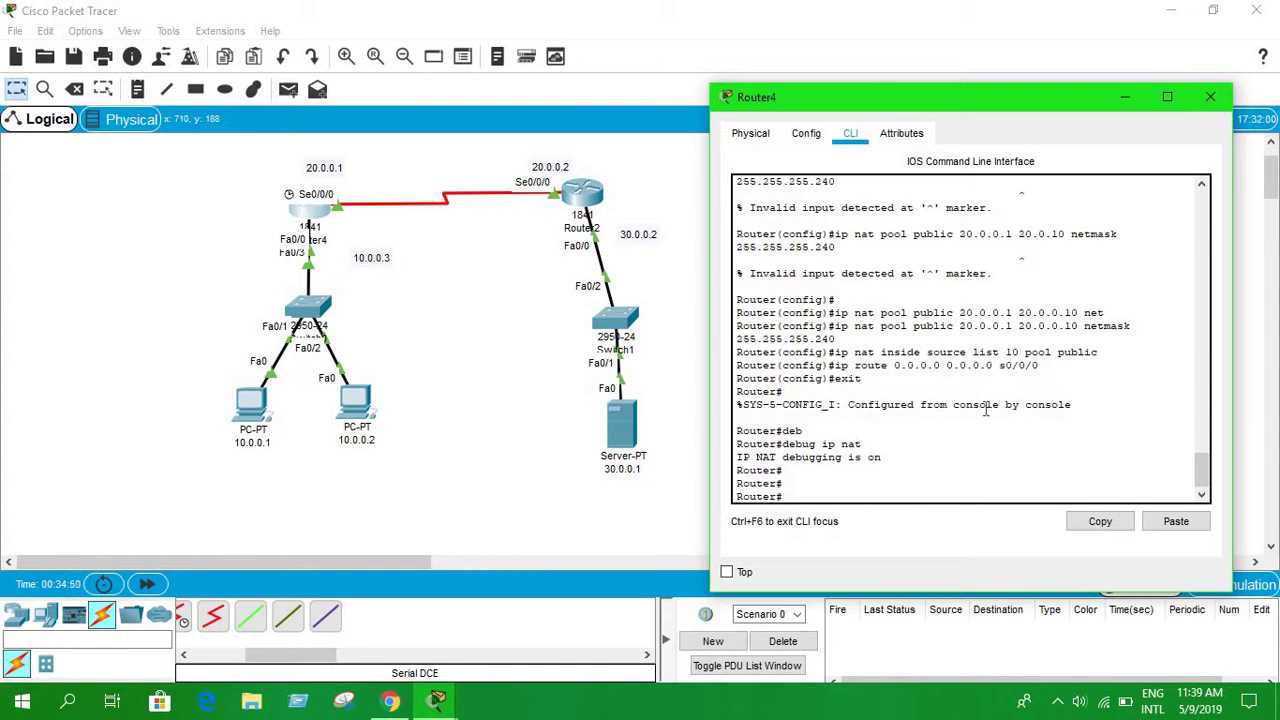
scroll(985, 408, up, 4)
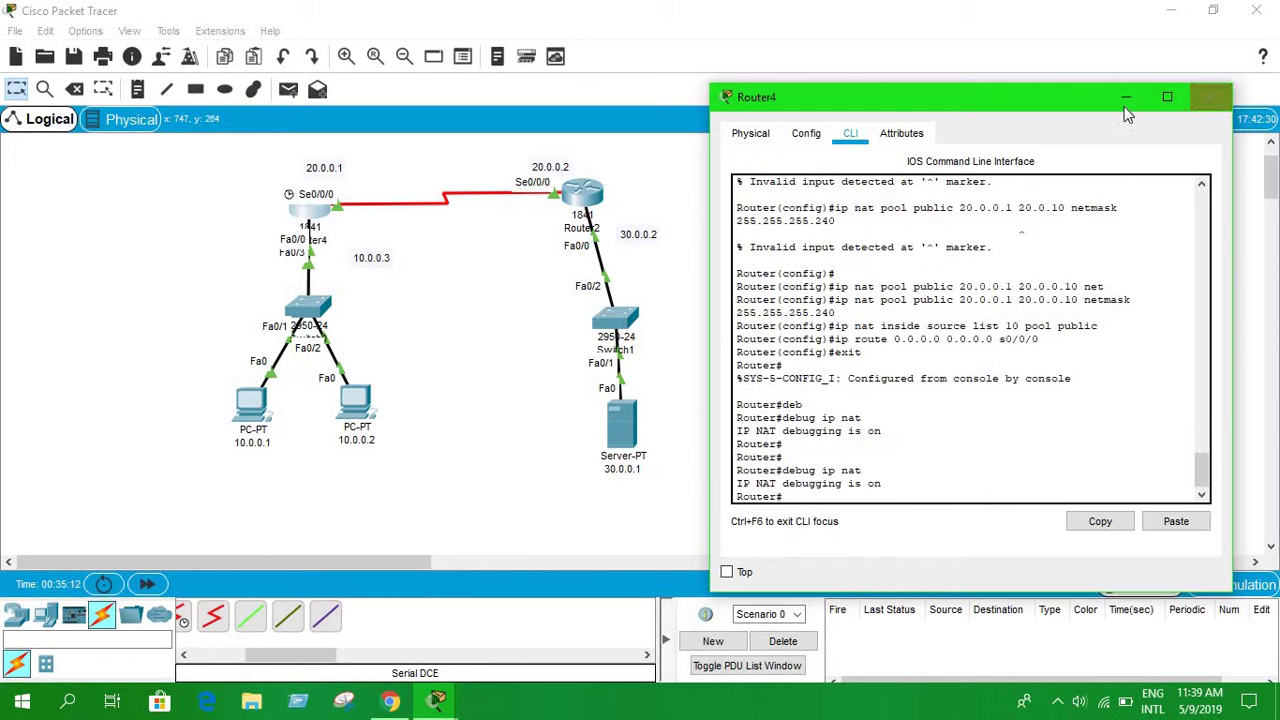
click(1210, 97)
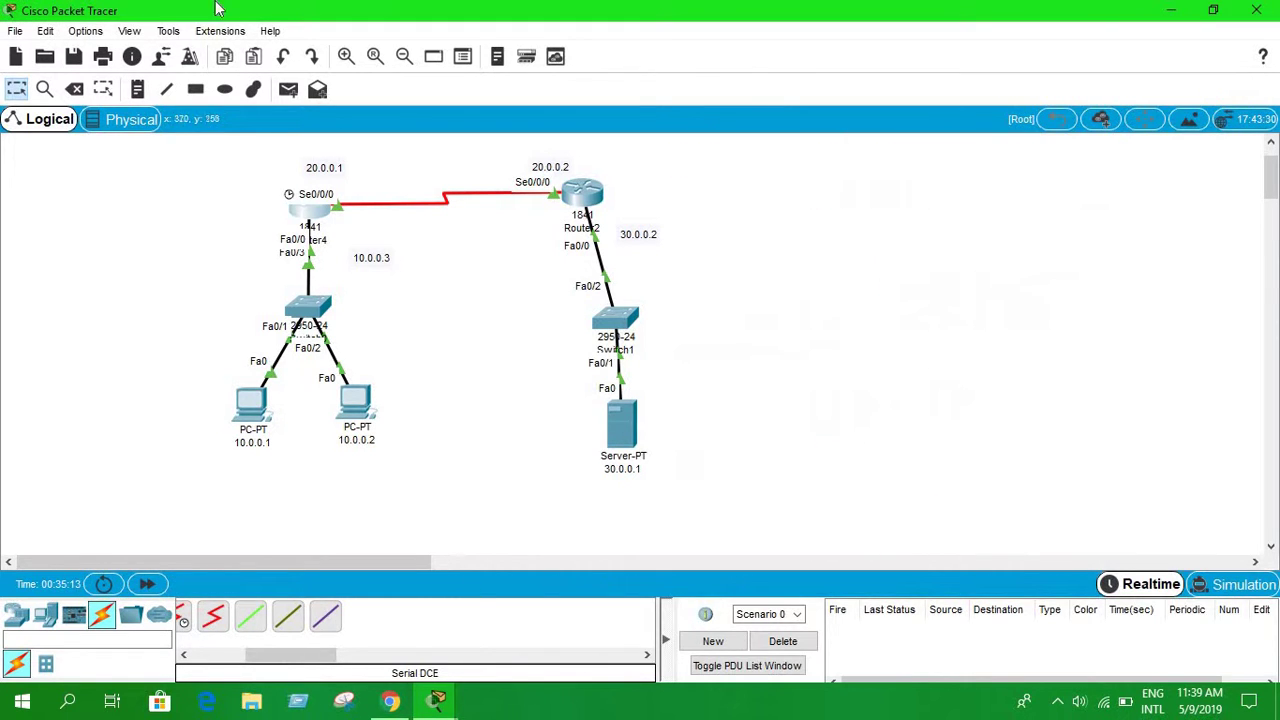
- Send a simple PDU from PC 10.0.0.2 to Router2
click(288, 89)
click(350, 415)
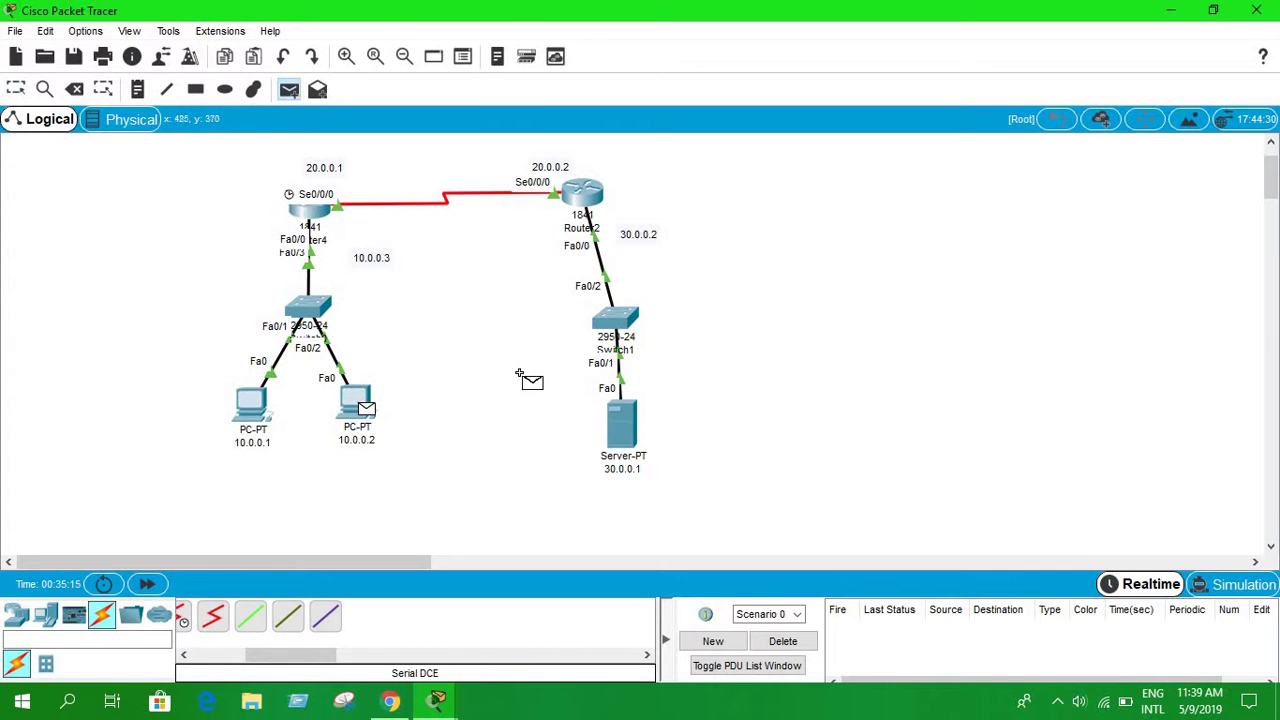
click(586, 205)
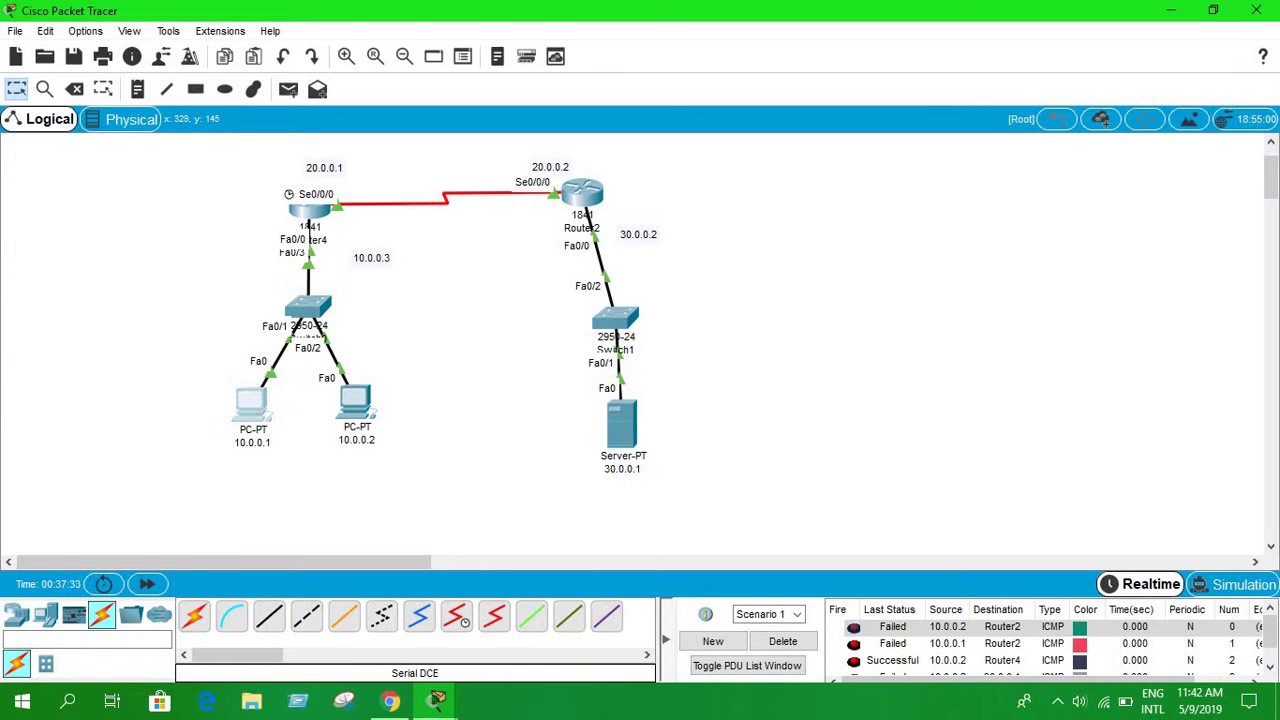
- Delete Scenario 1 with its PDUs and check the PDU statuses in Scenario 0
mouse_move(315, 215)
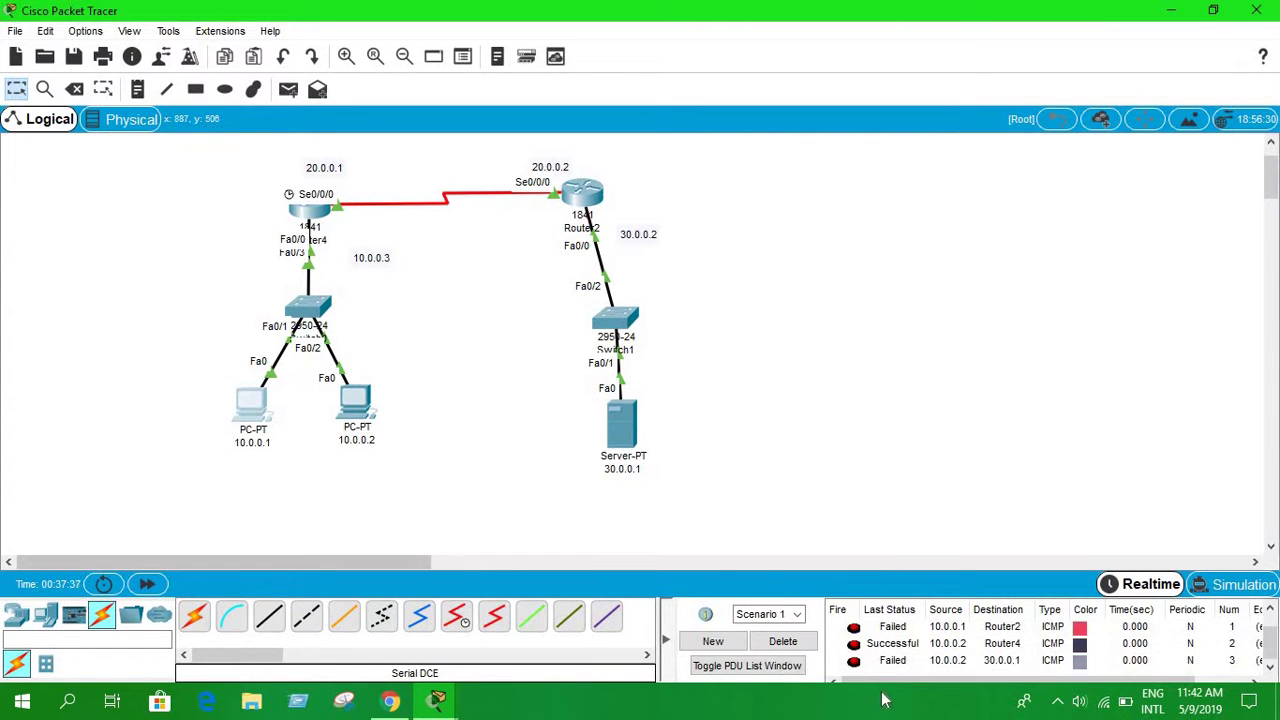
click(780, 641)
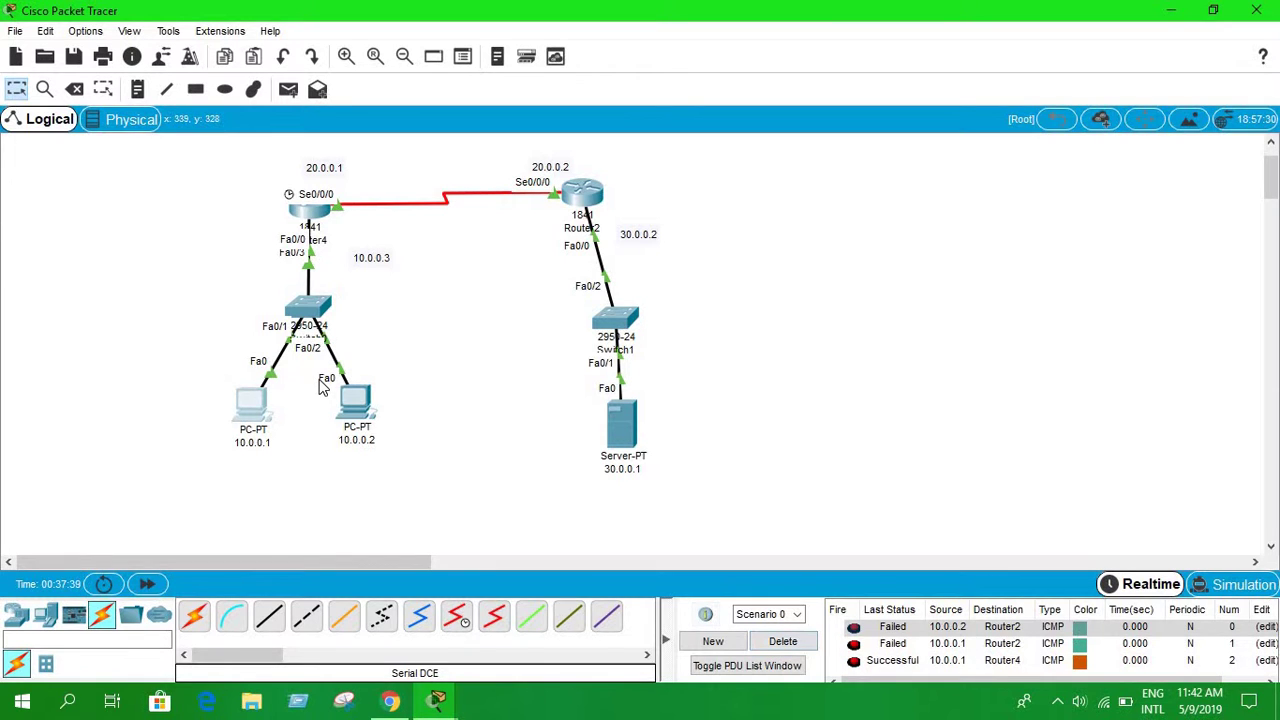
click(955, 627)
click(686, 434)
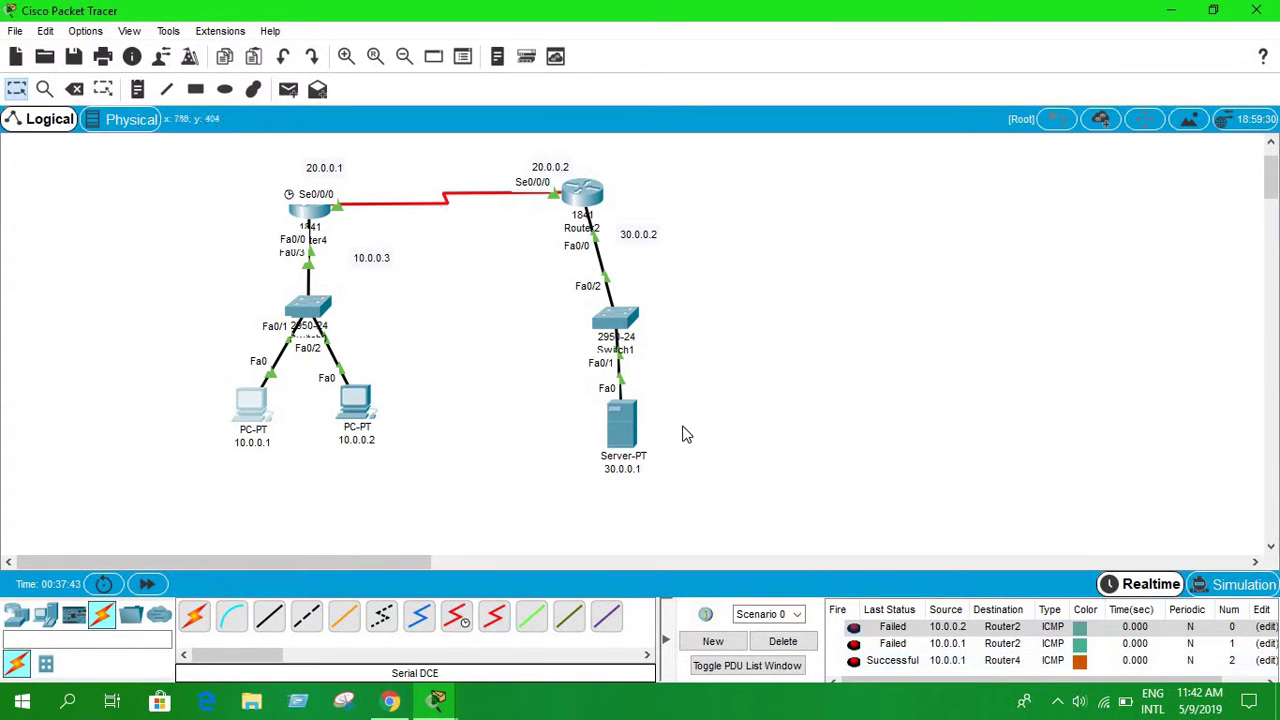